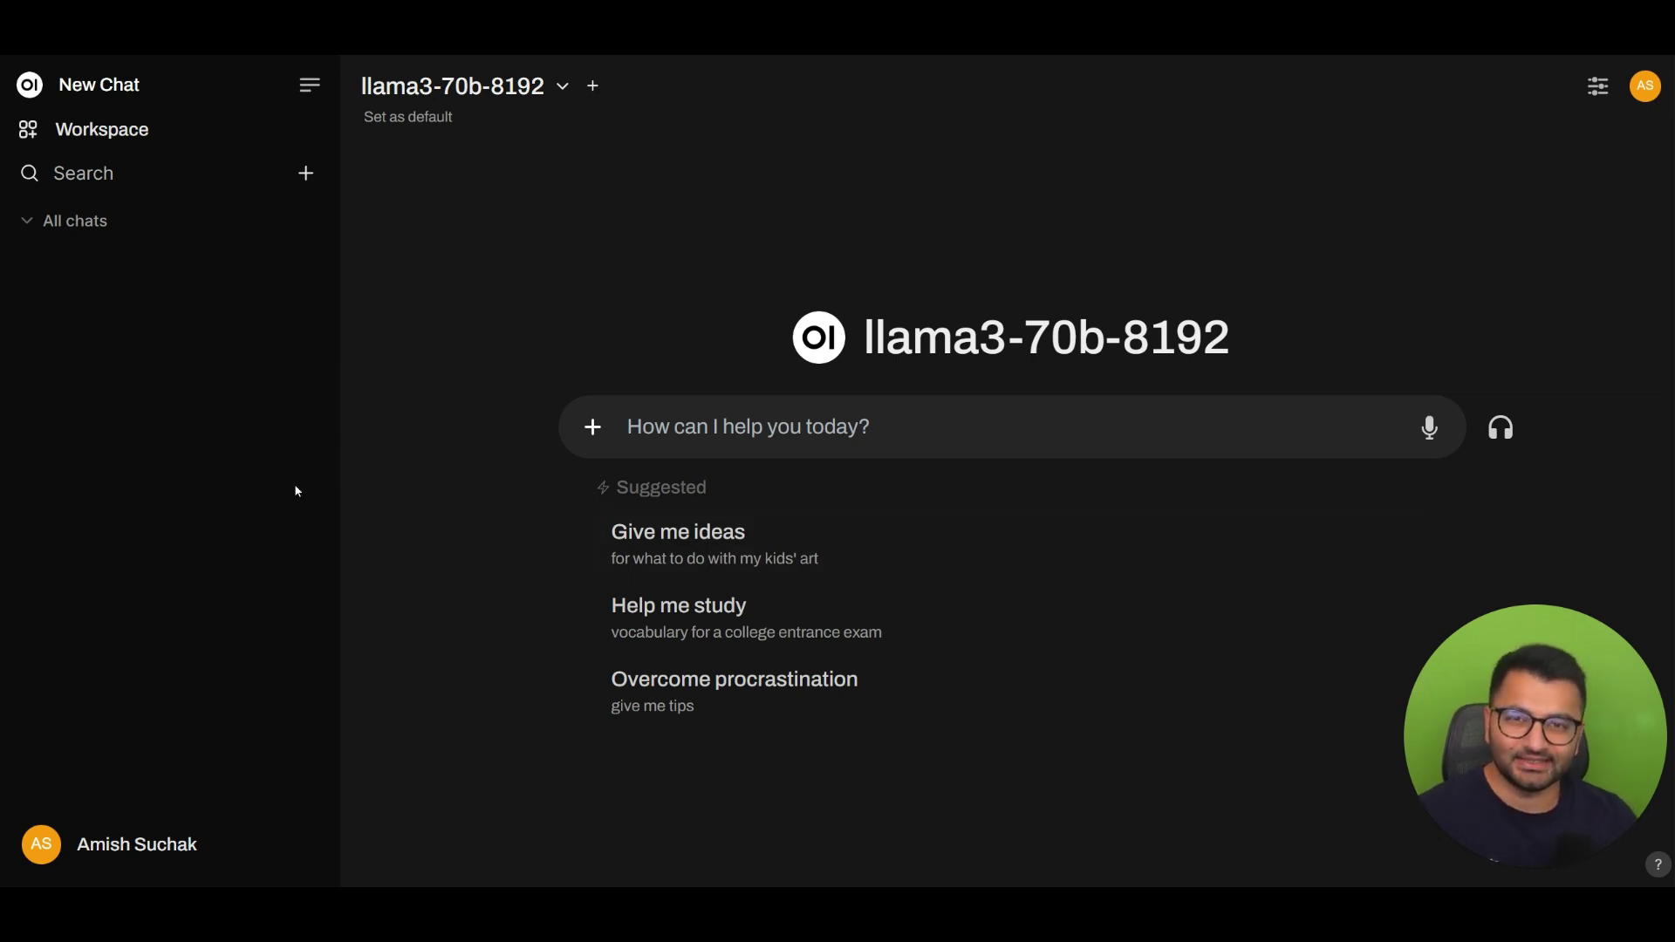
Open the admin panel's Users overview and open then close the Add User form unchanged.
click(201, 837)
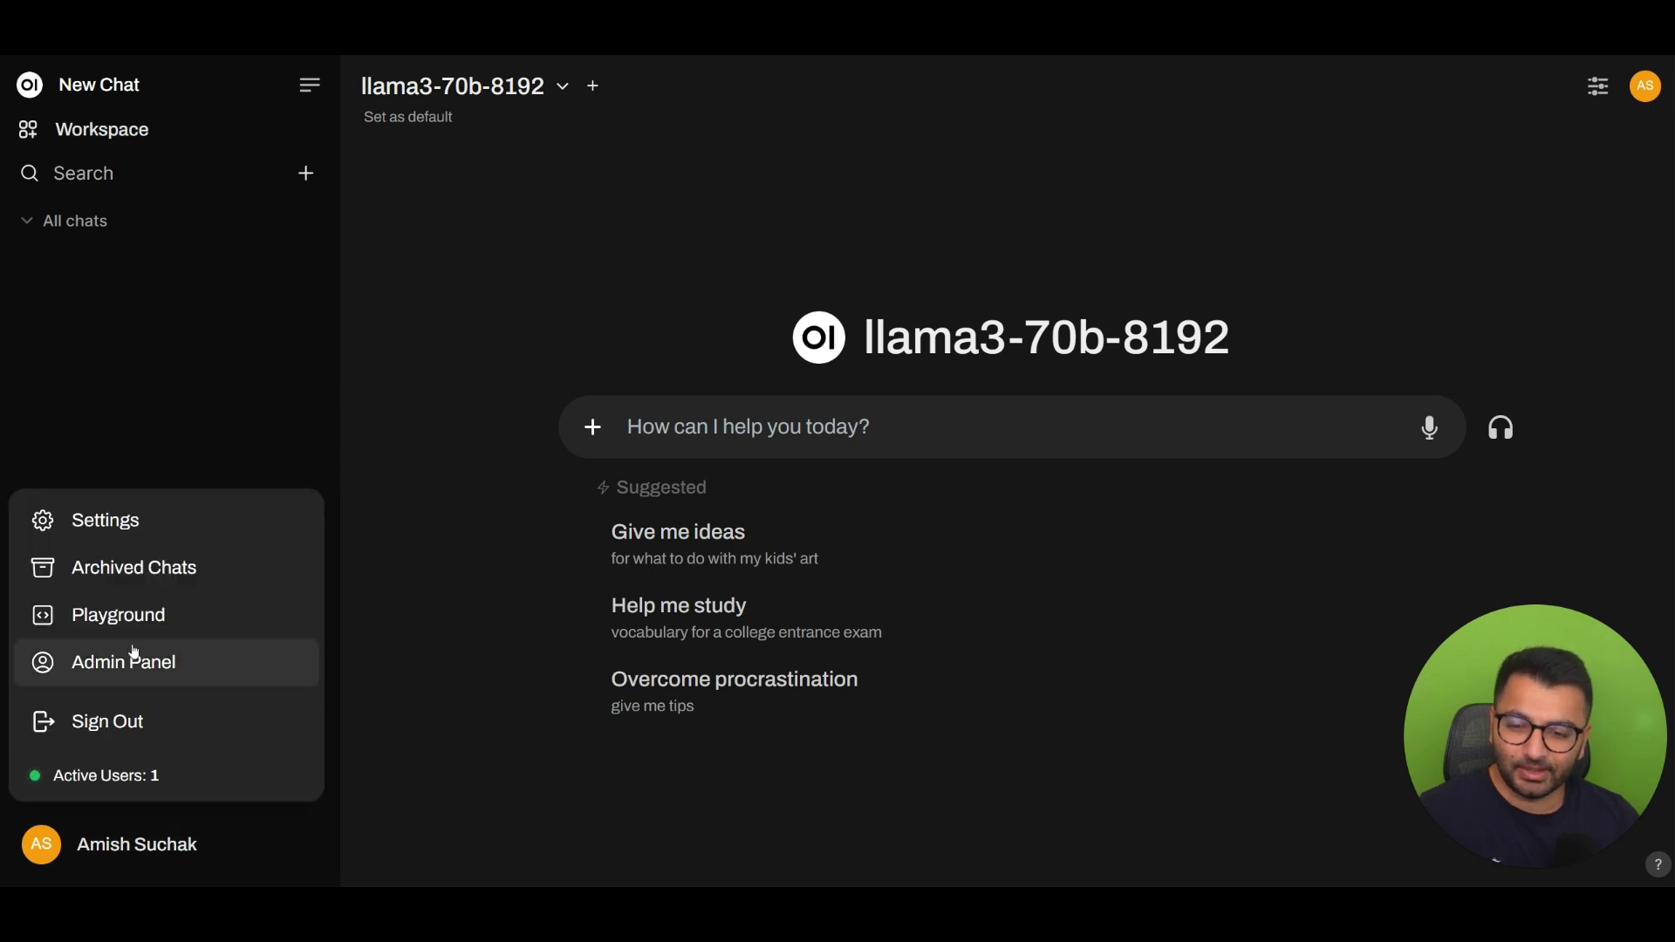
click(131, 677)
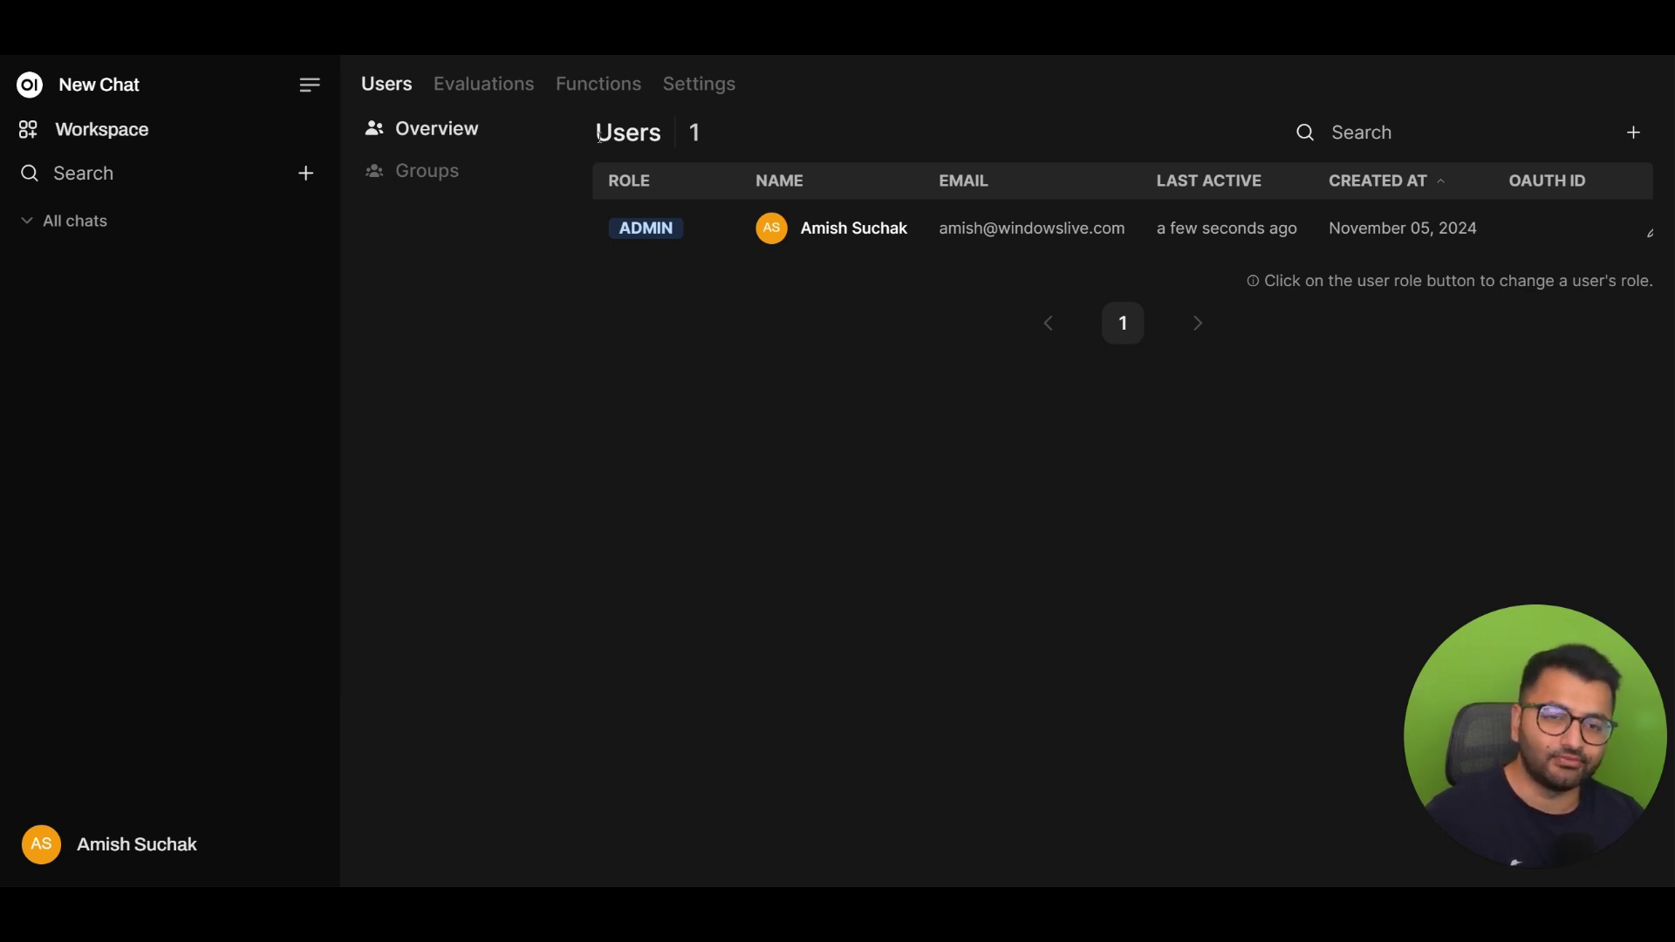
drag(598, 132, 692, 131)
click(686, 142)
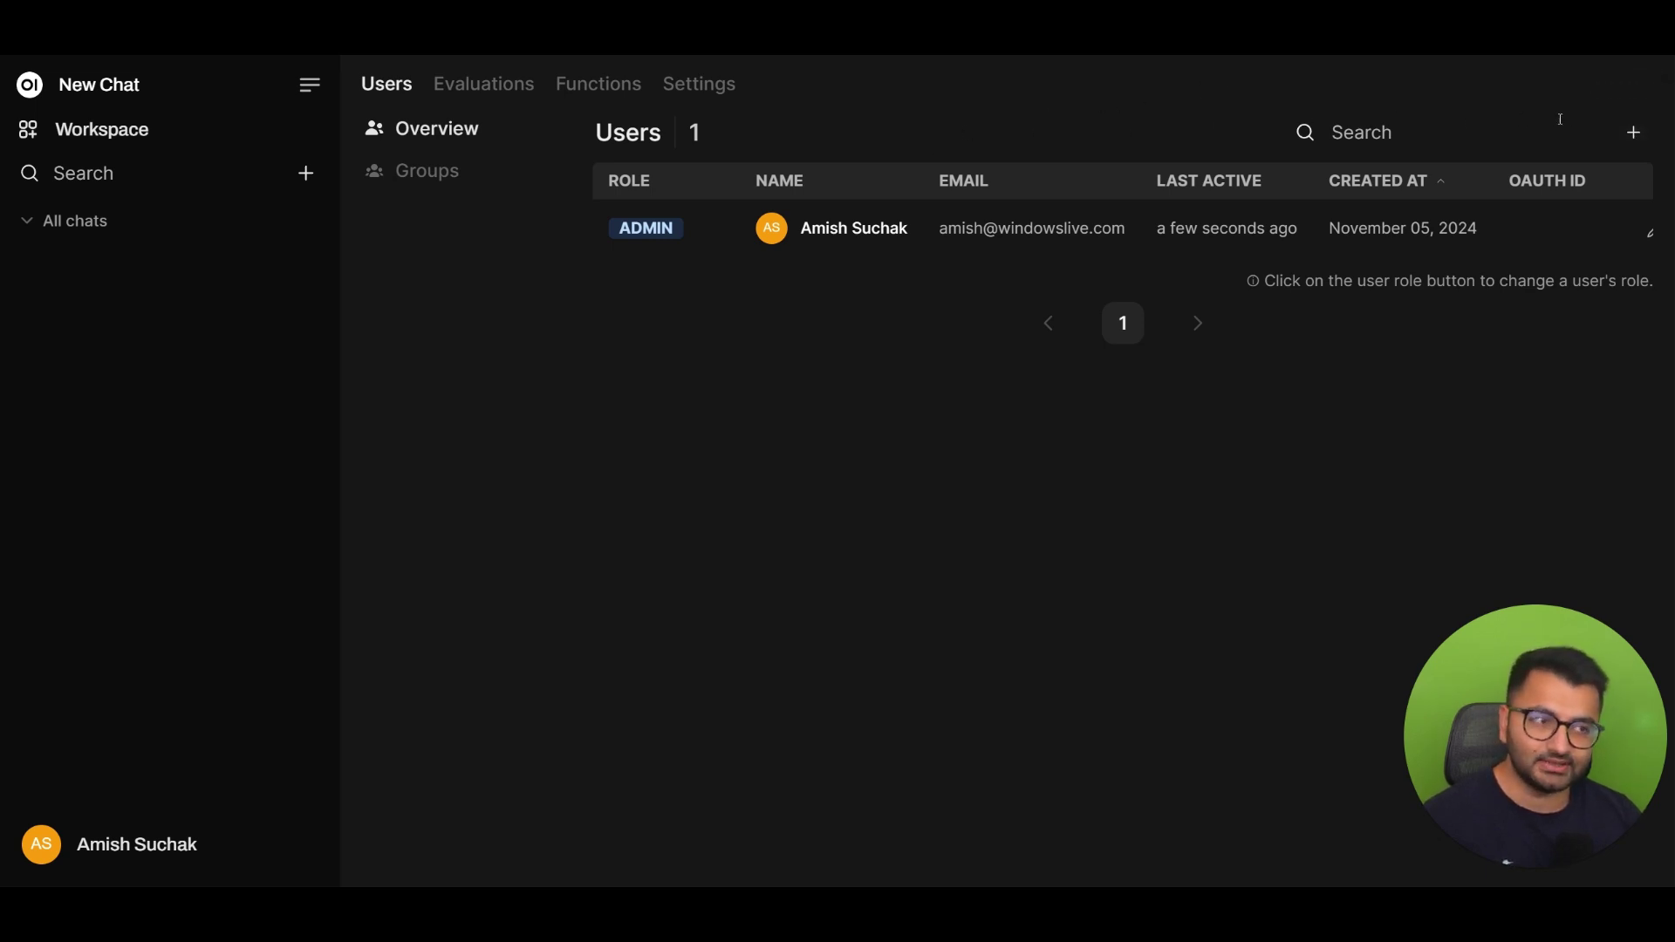
click(1631, 135)
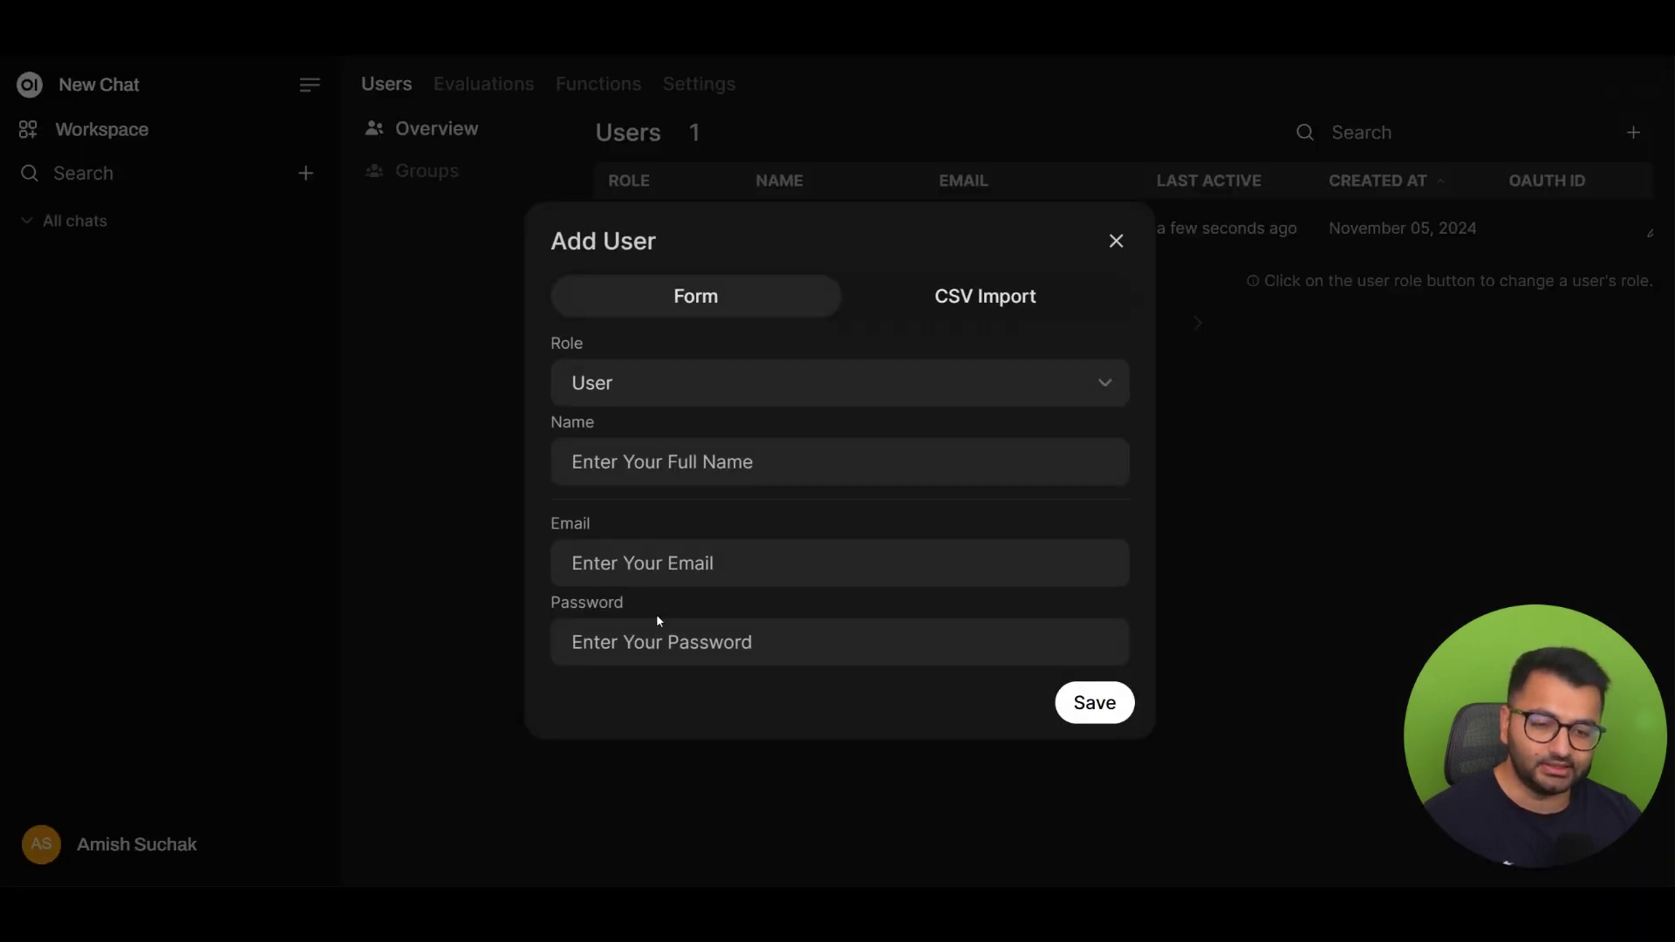
click(1117, 243)
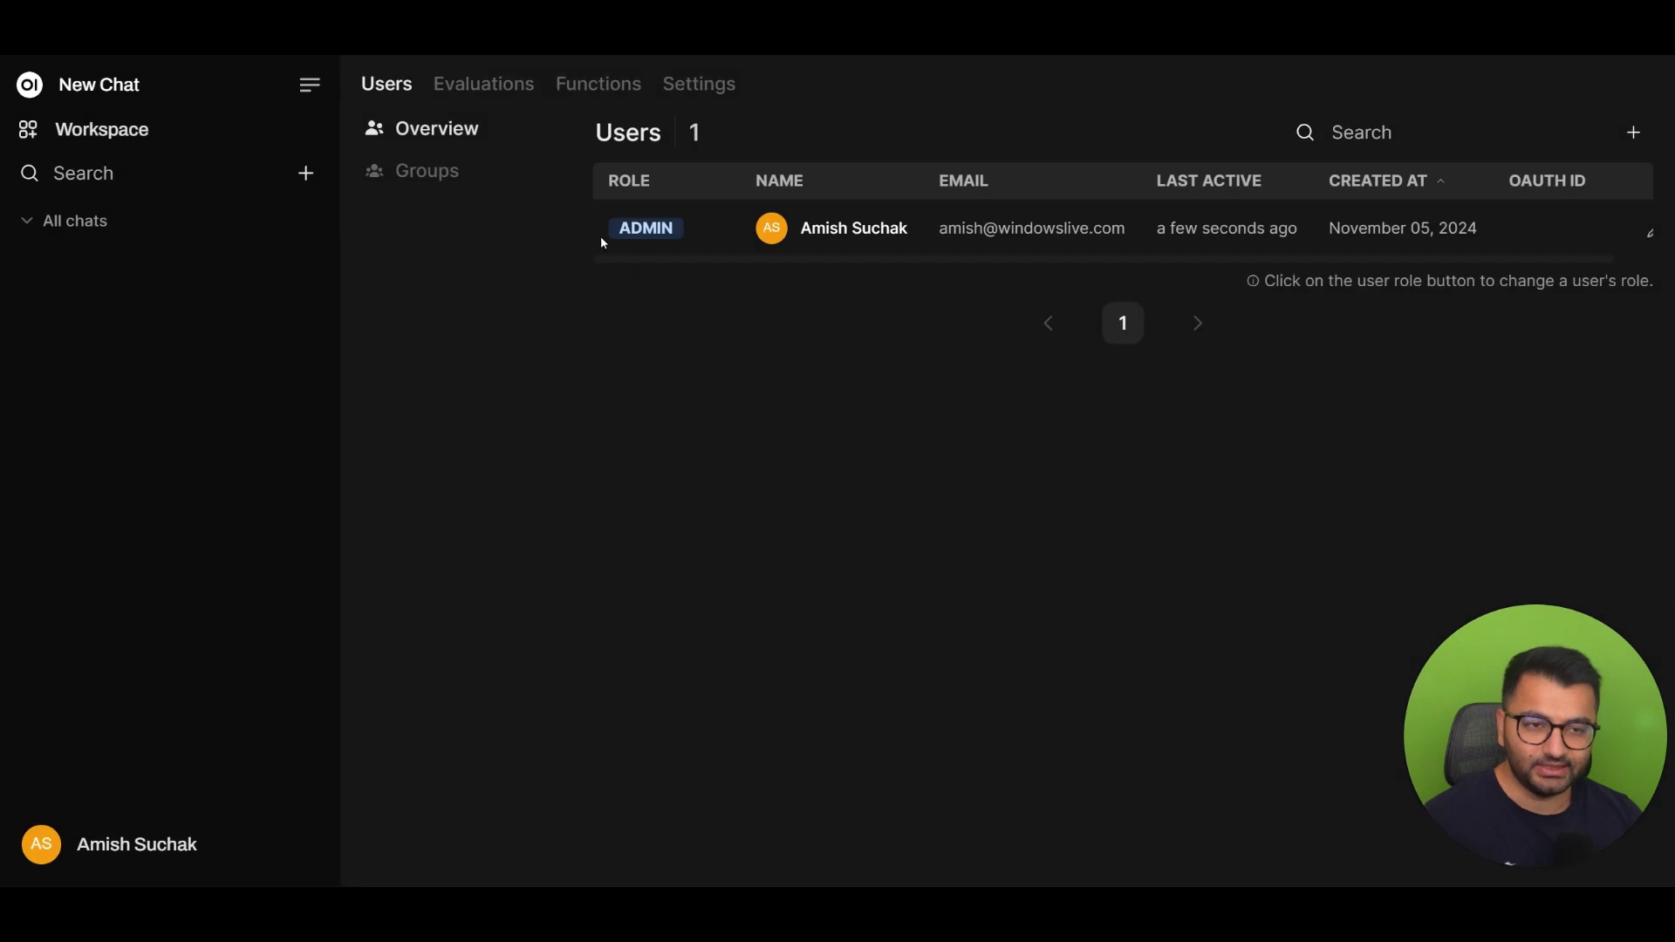
Turn on Models Access and Knowledge Access in the Marketing group's permissions.
click(424, 178)
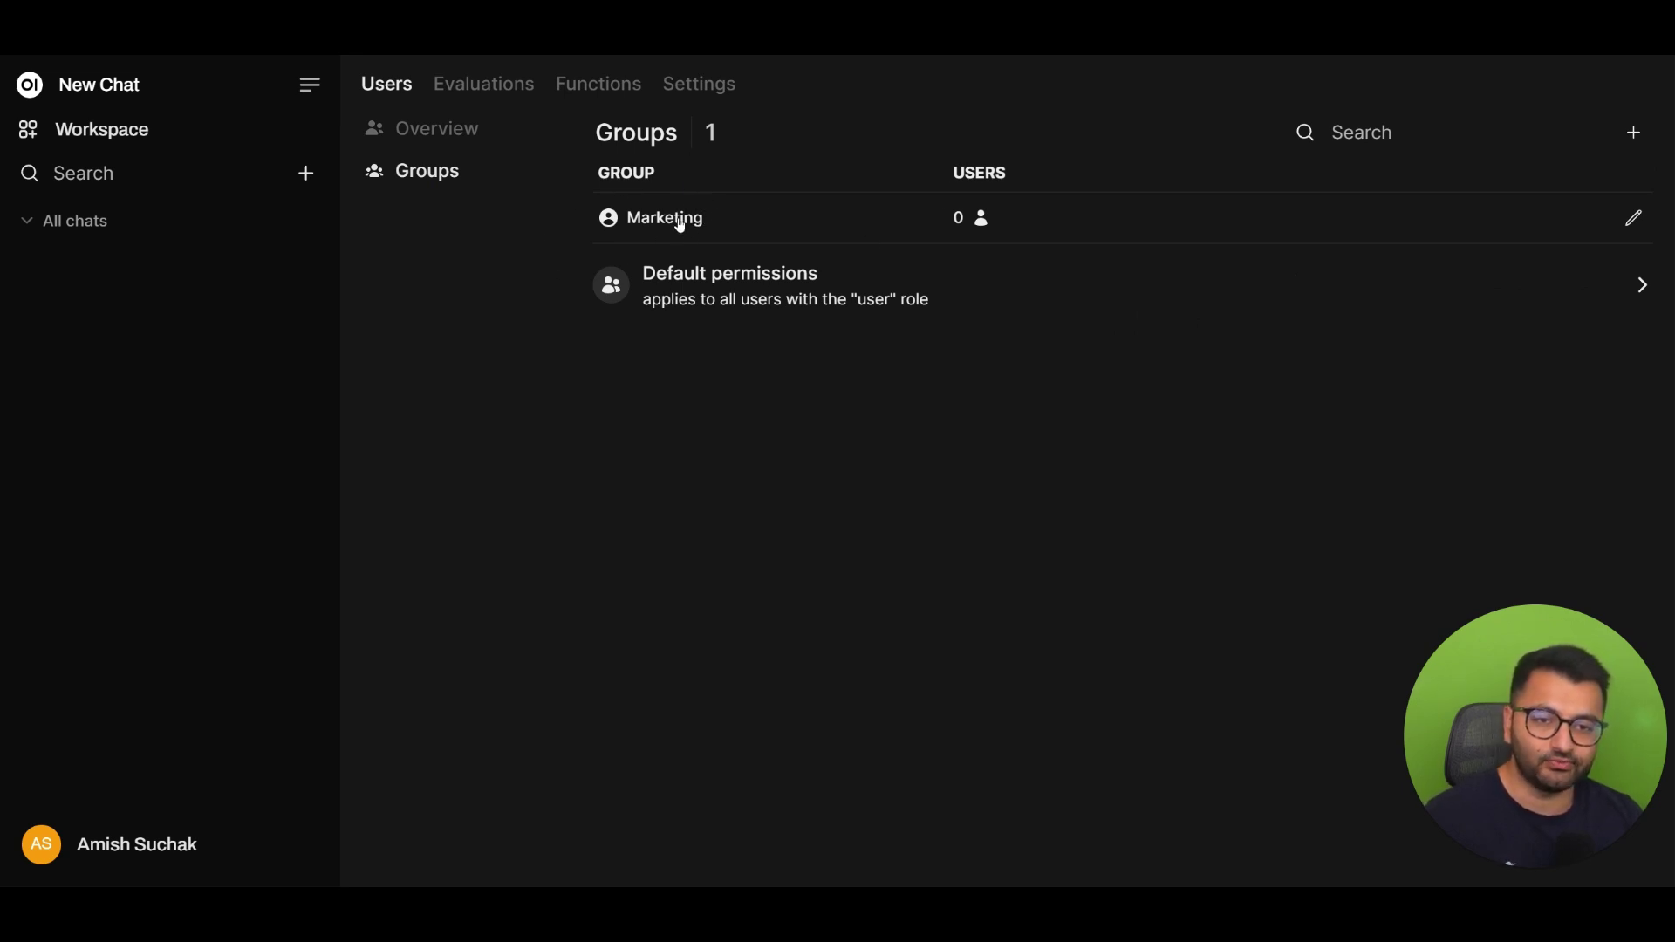
click(1632, 218)
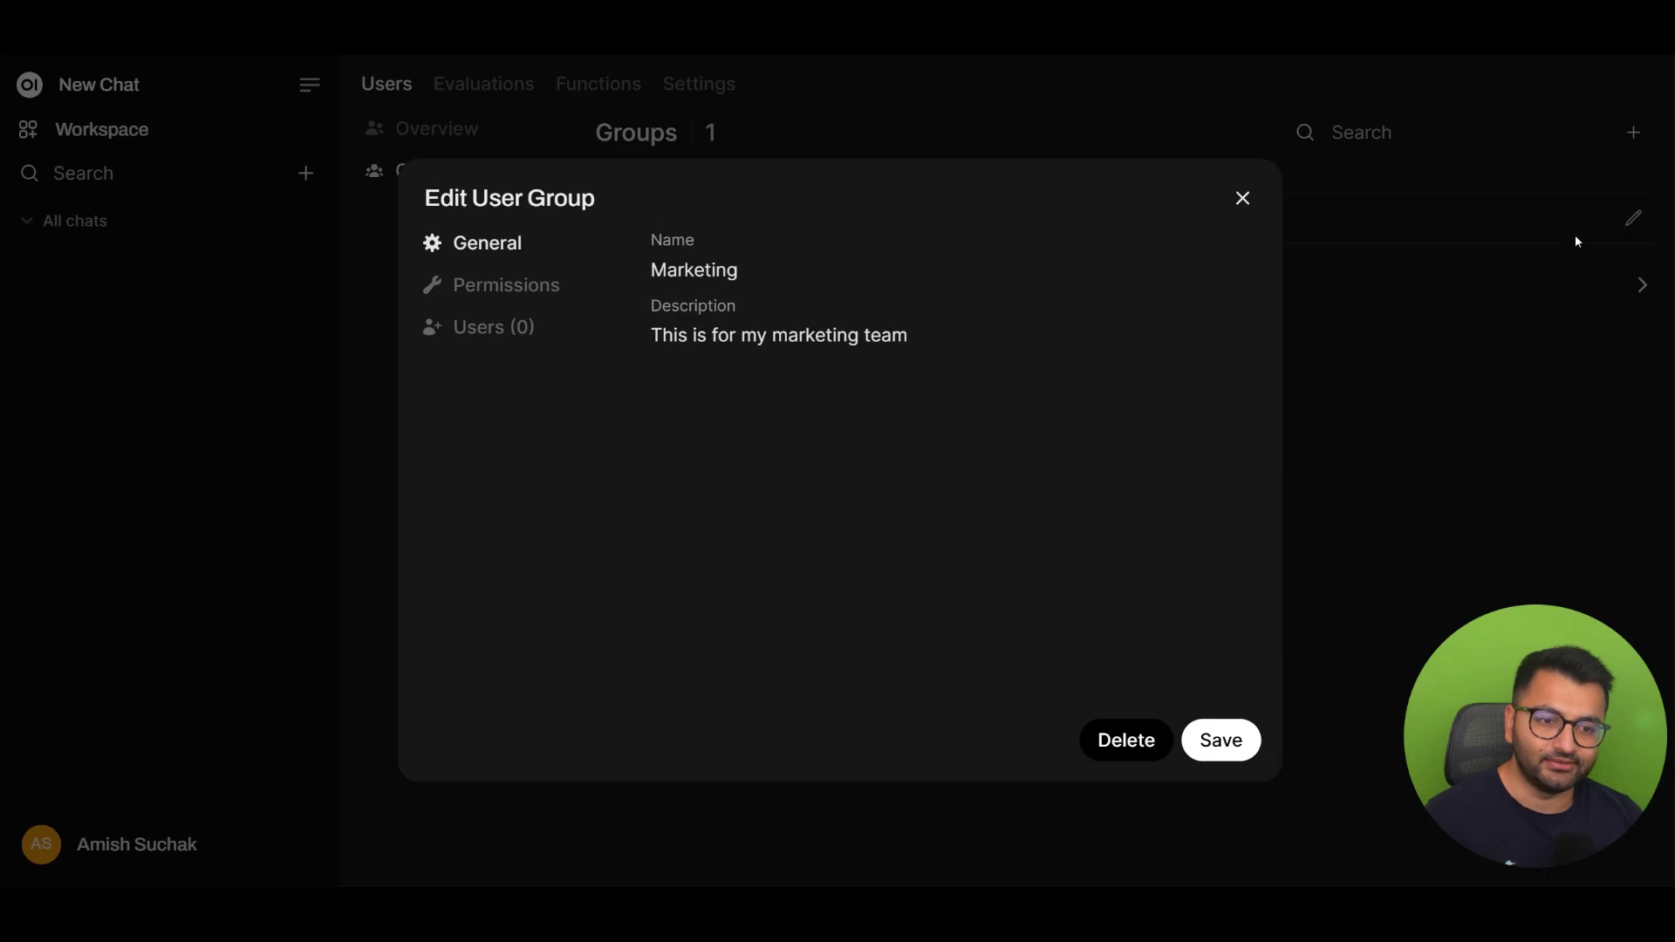
click(506, 291)
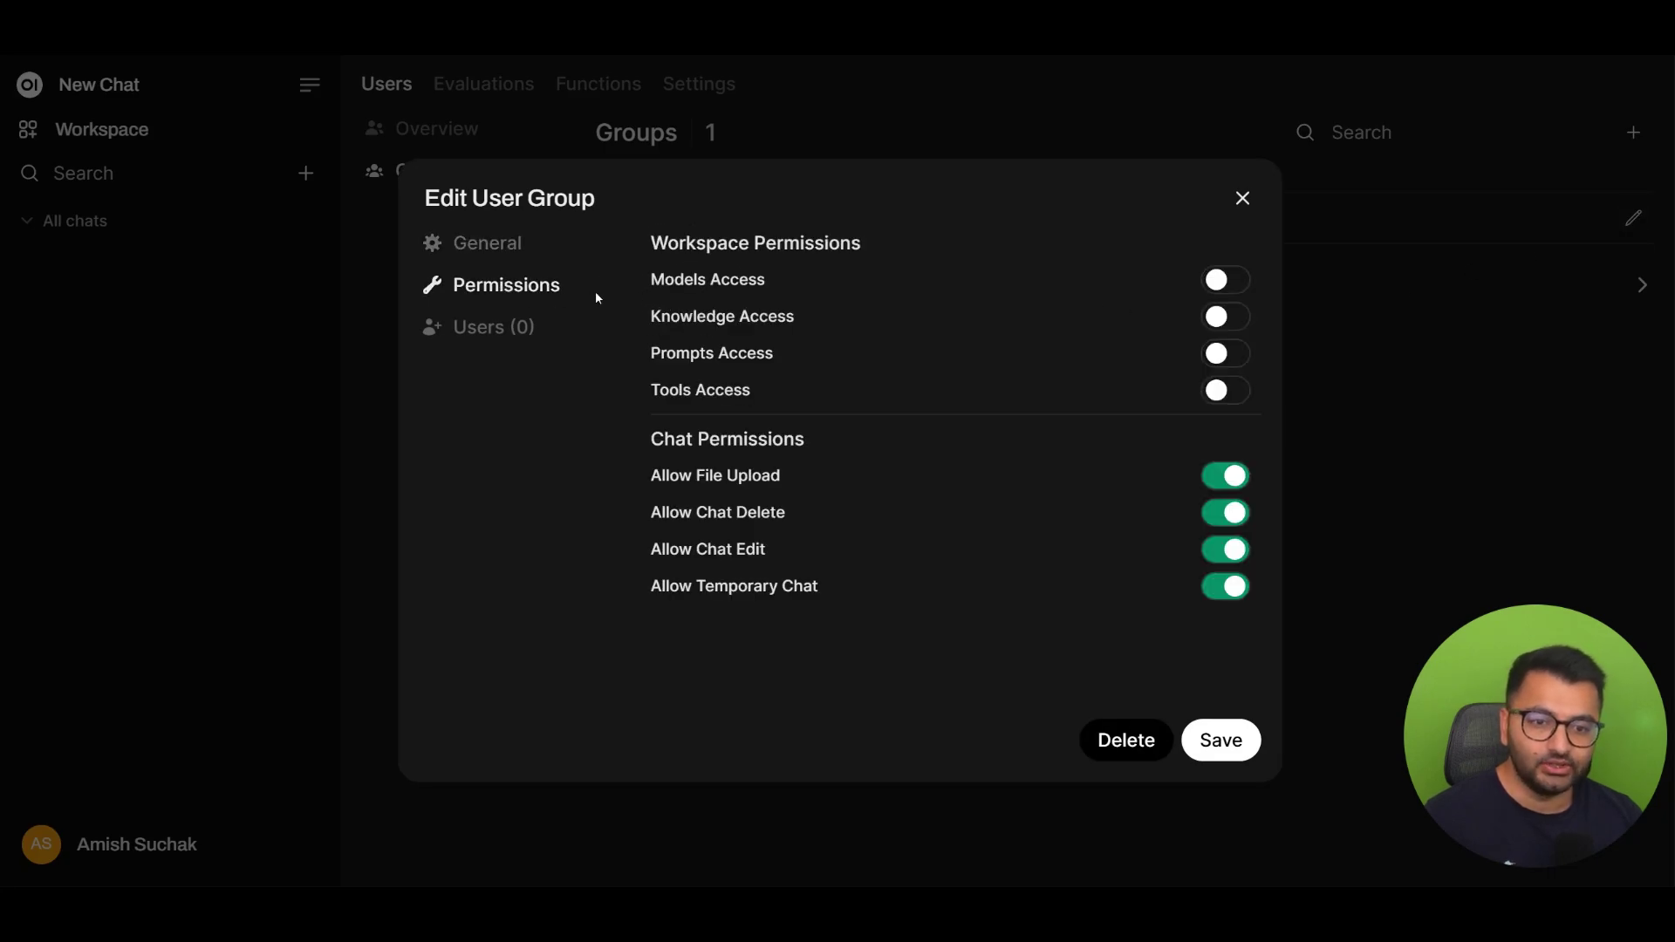
click(1226, 282)
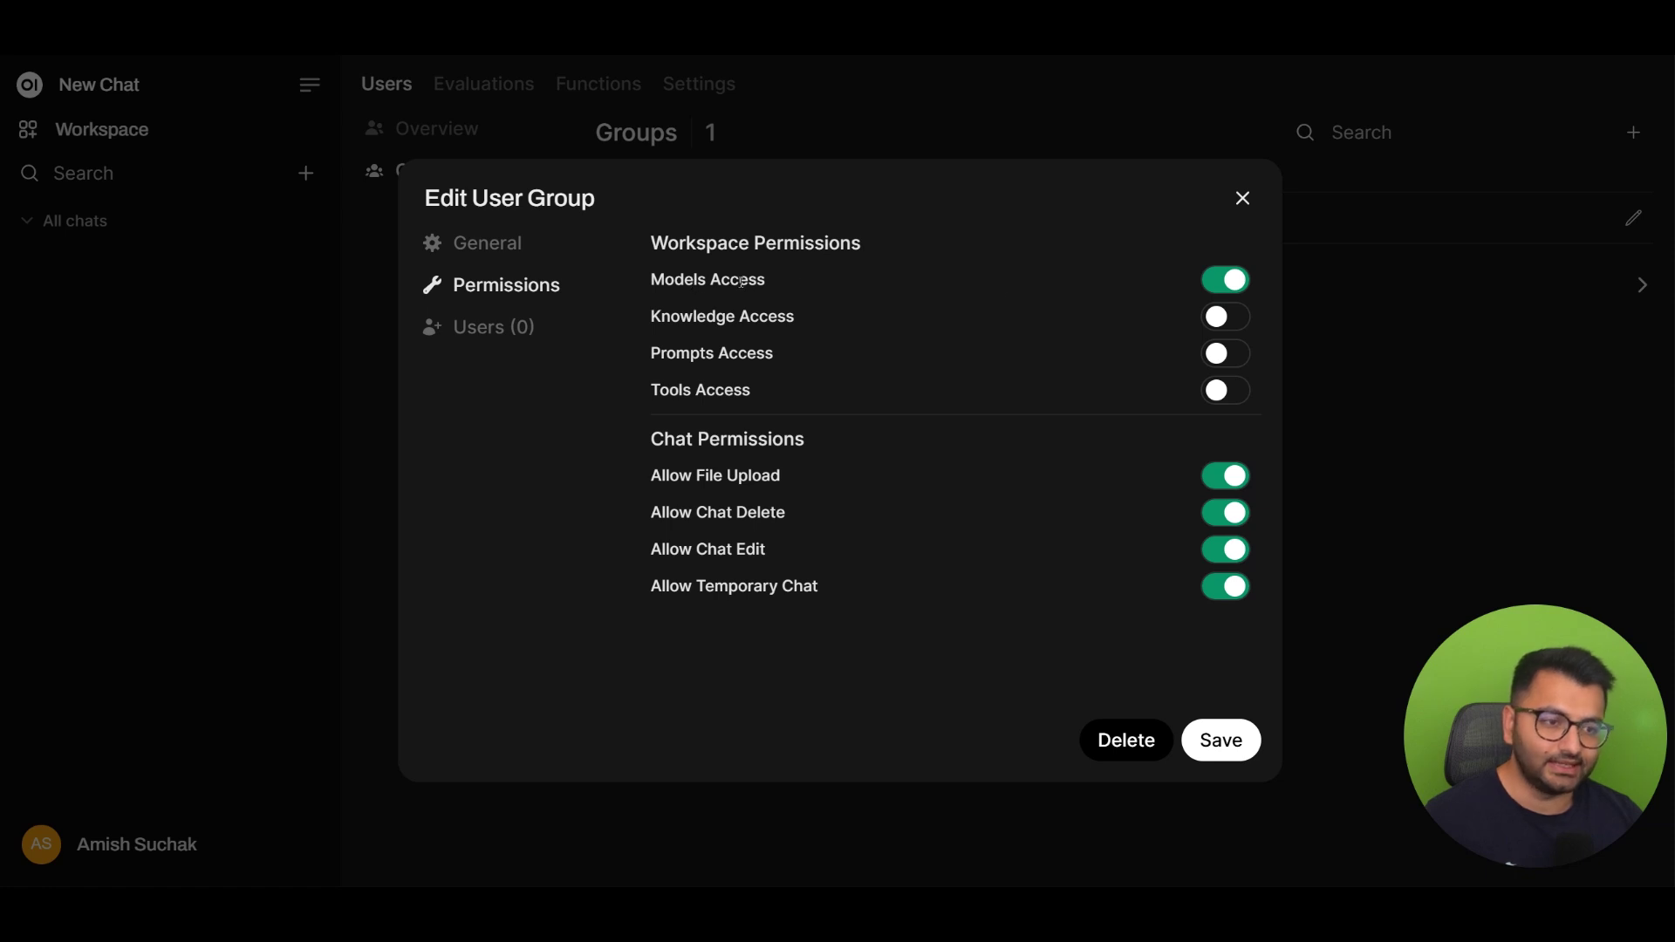
click(1218, 317)
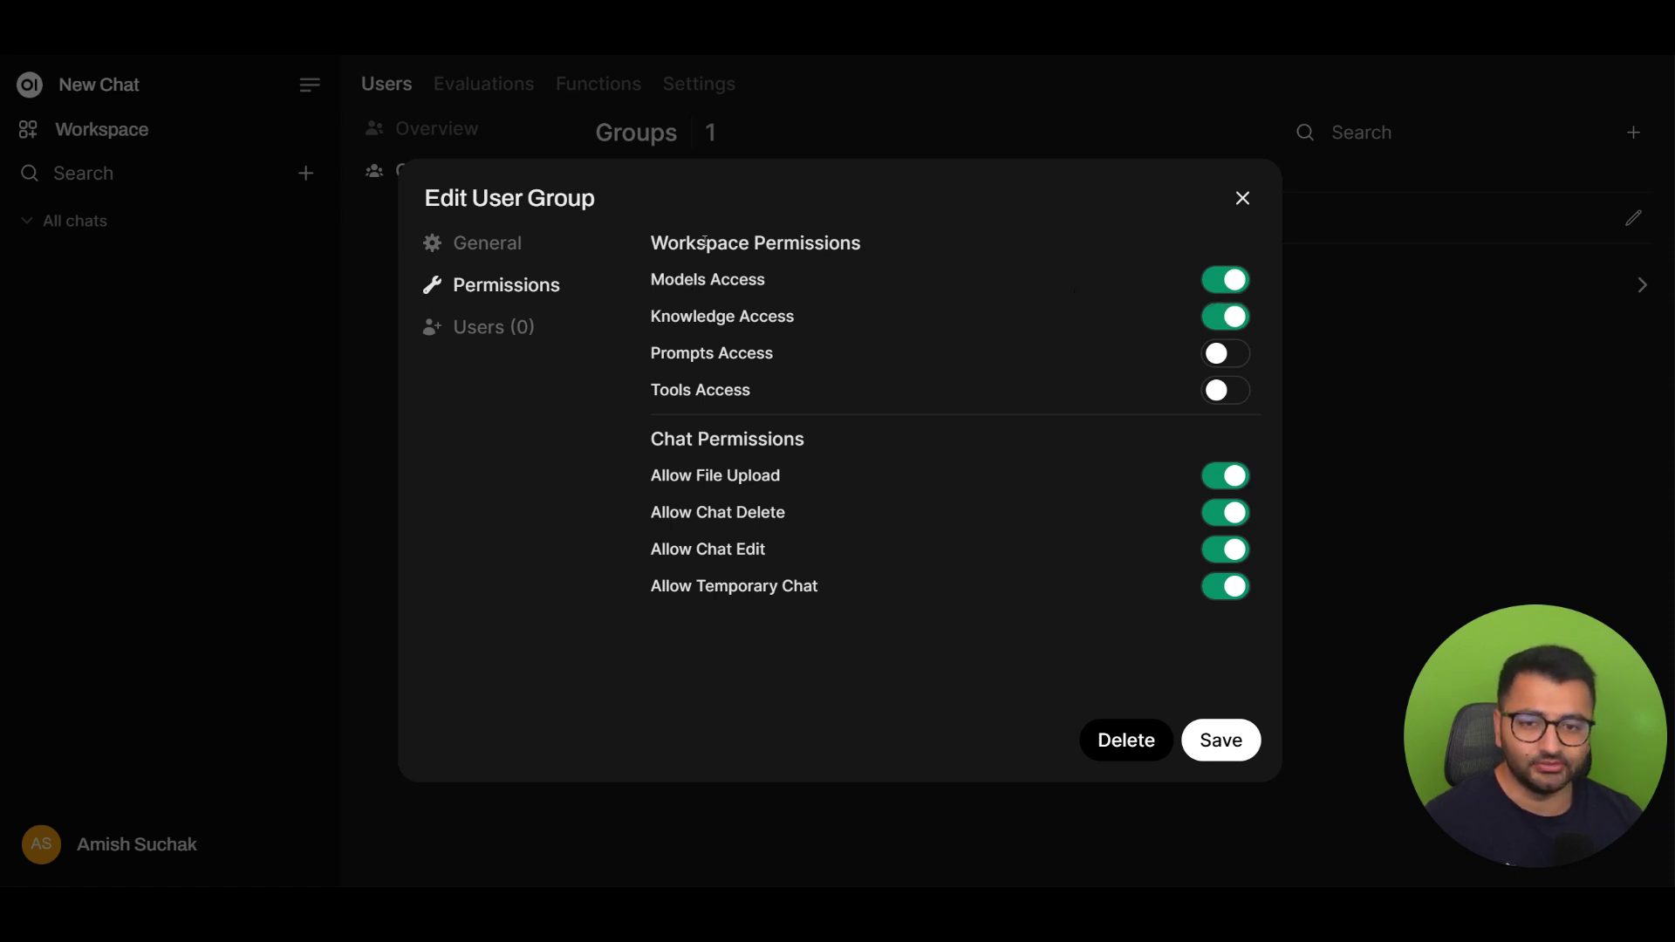
Close the Marketing group editor and scroll through the Evaluations leaderboard.
click(1246, 199)
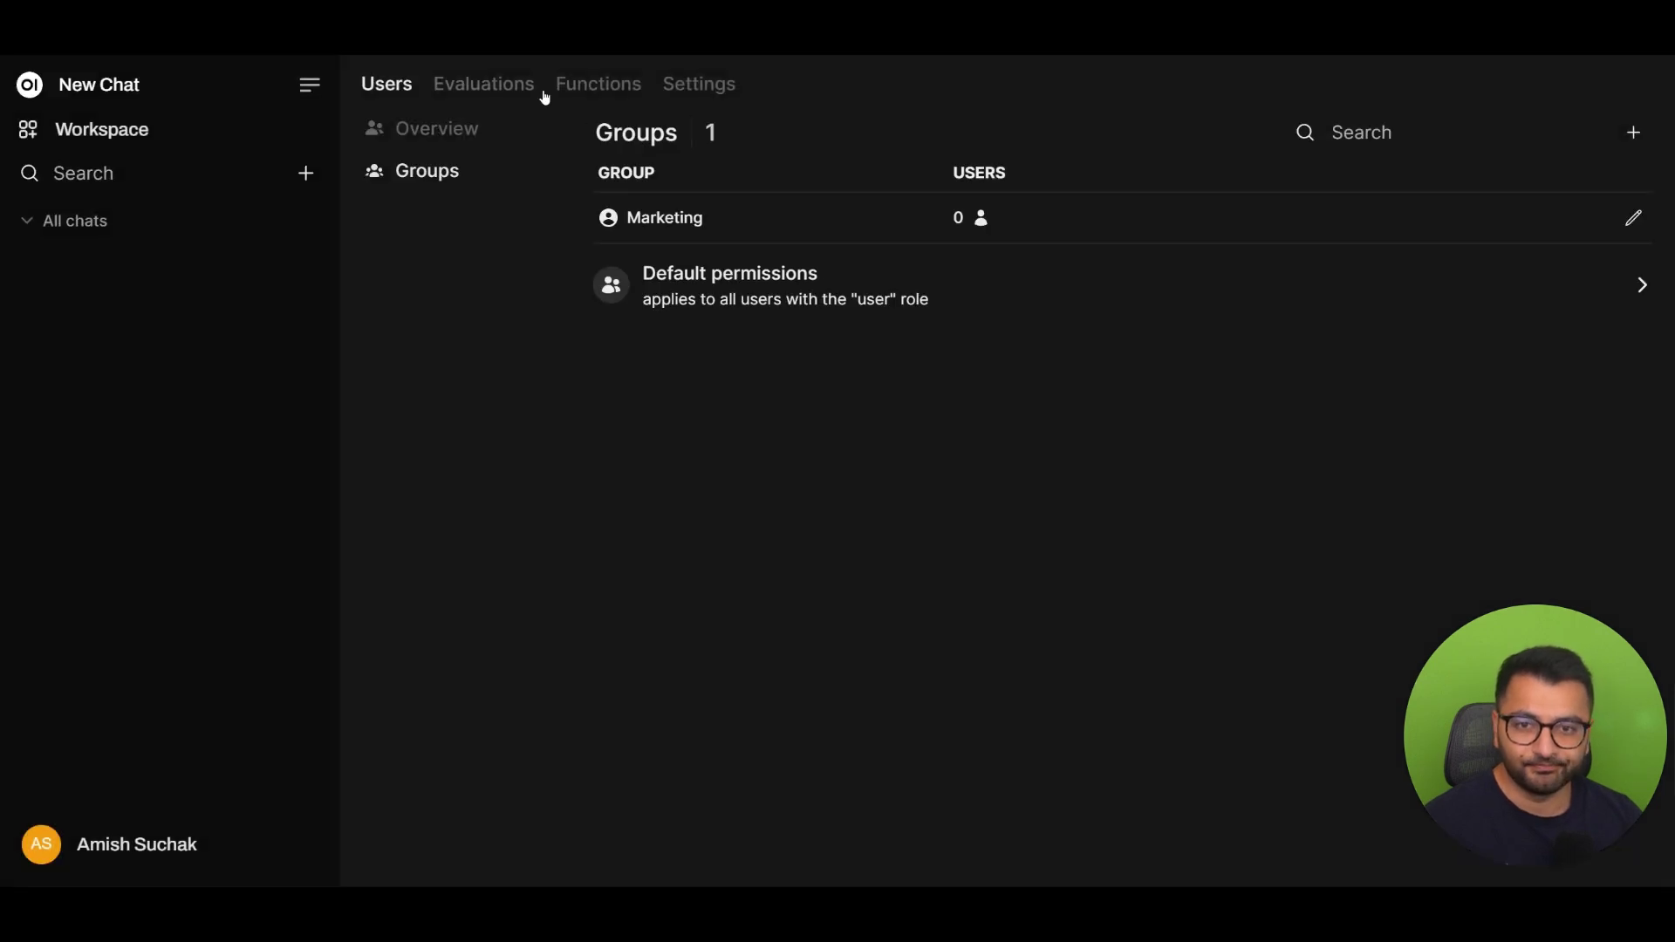
click(468, 100)
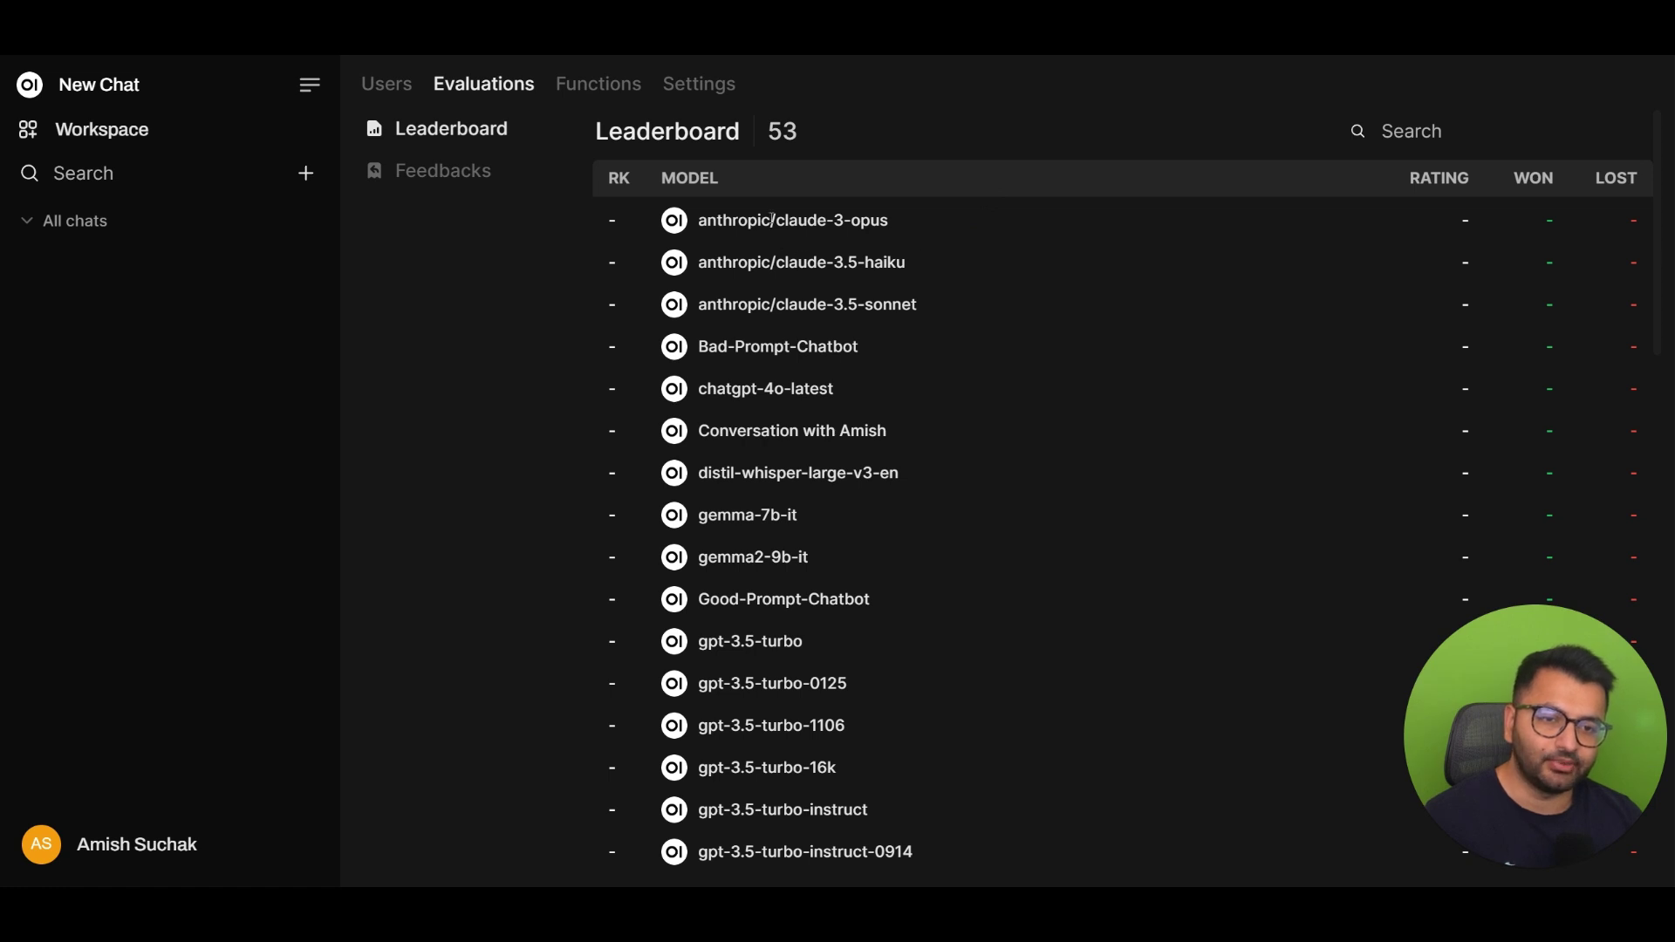
scroll(757, 272, down, 5)
scroll(761, 279, up, 5)
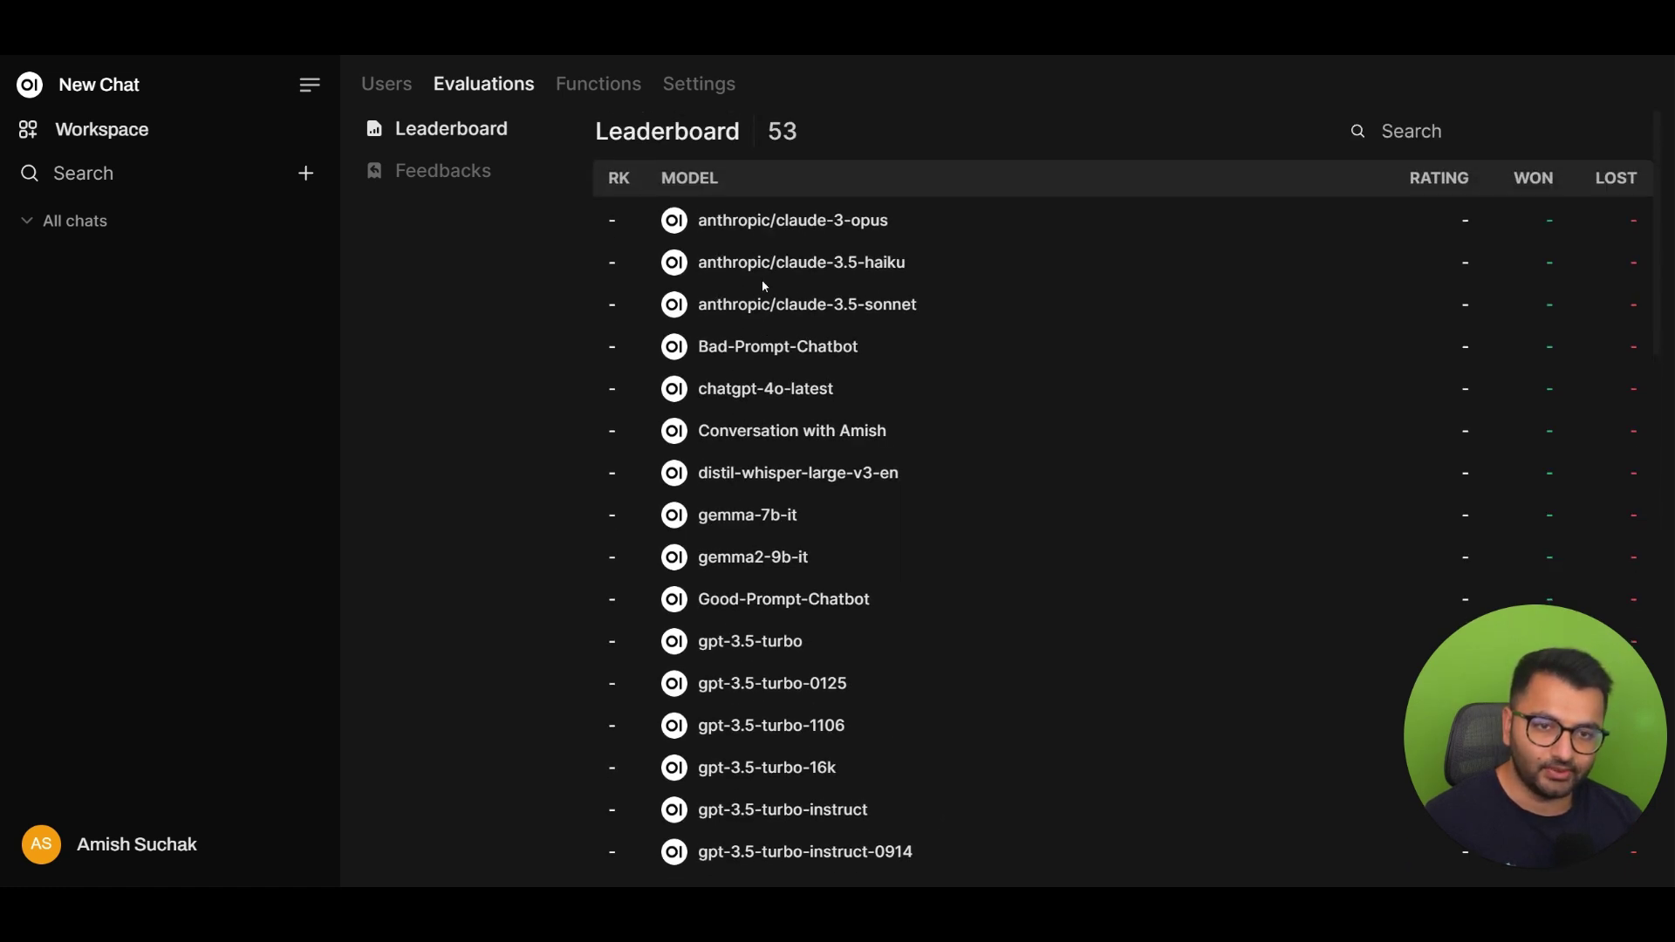
Review the Feedback History entries, opening and dismissing the first entry's options.
click(501, 175)
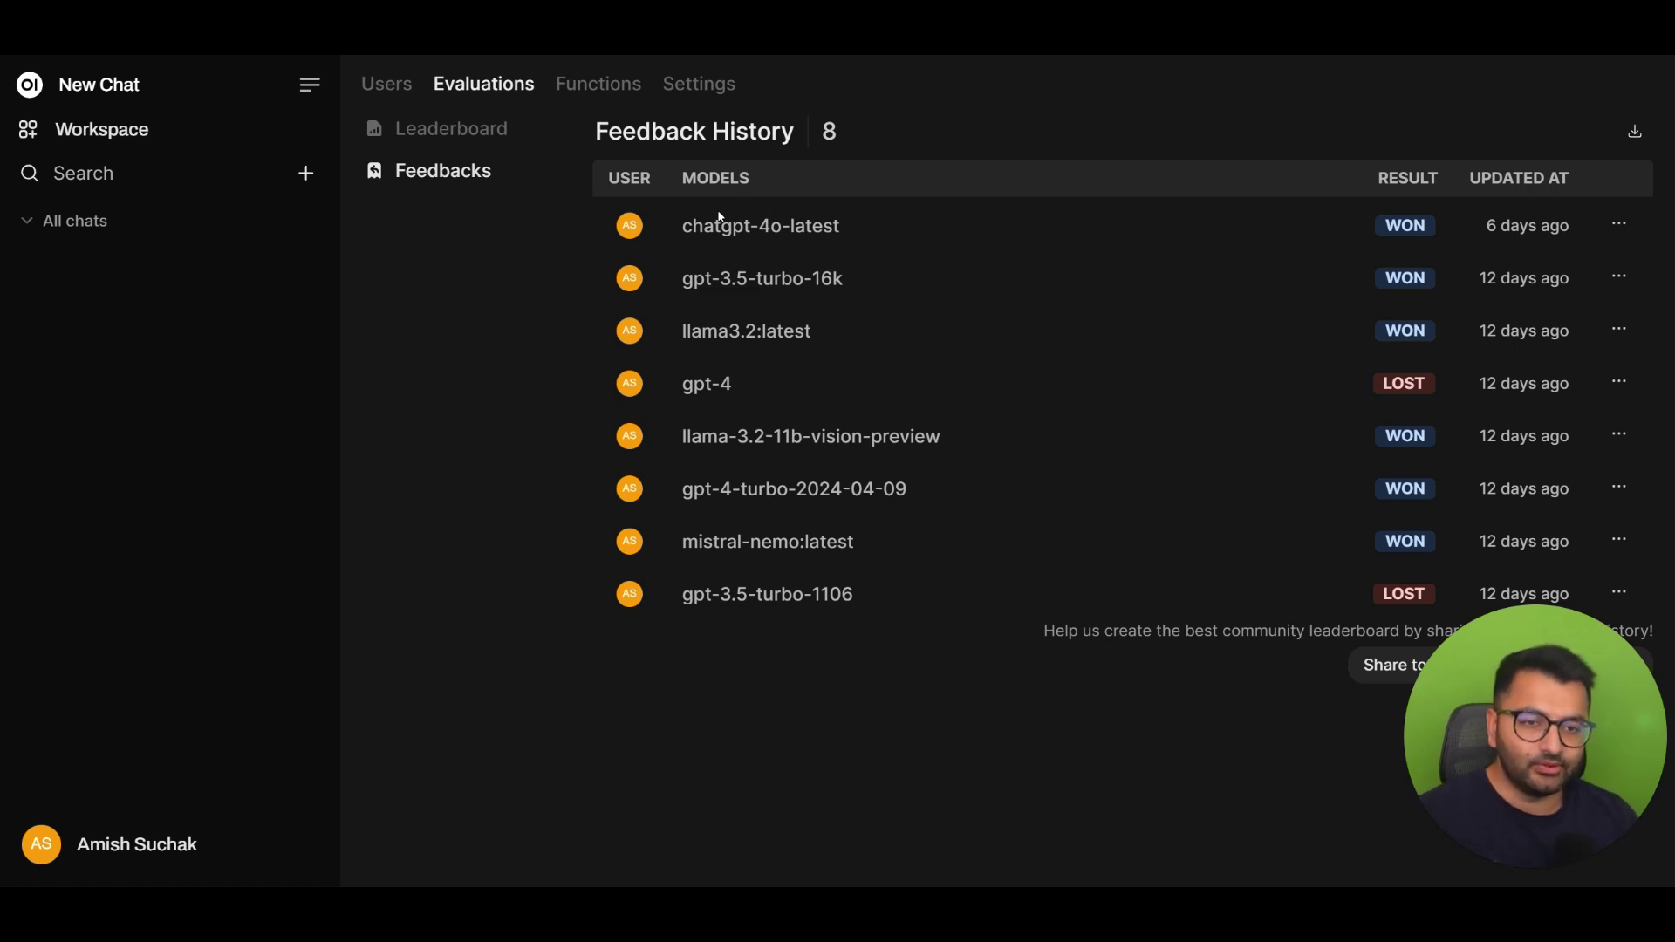
click(1619, 224)
click(875, 225)
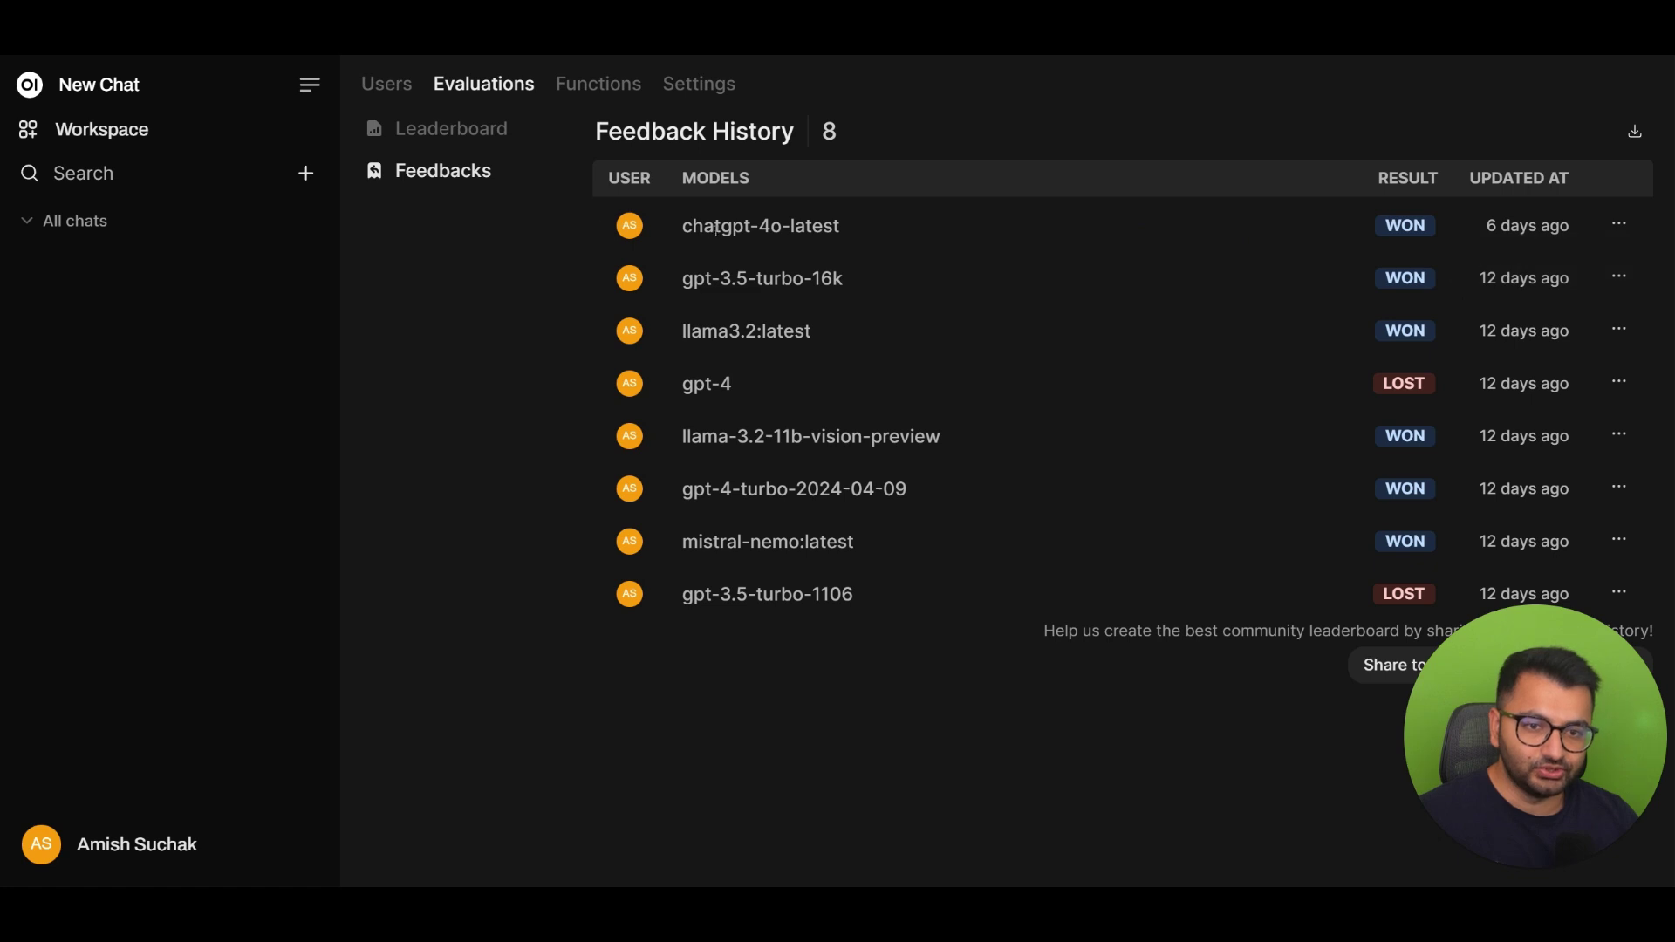
drag(783, 227, 826, 226)
click(1396, 230)
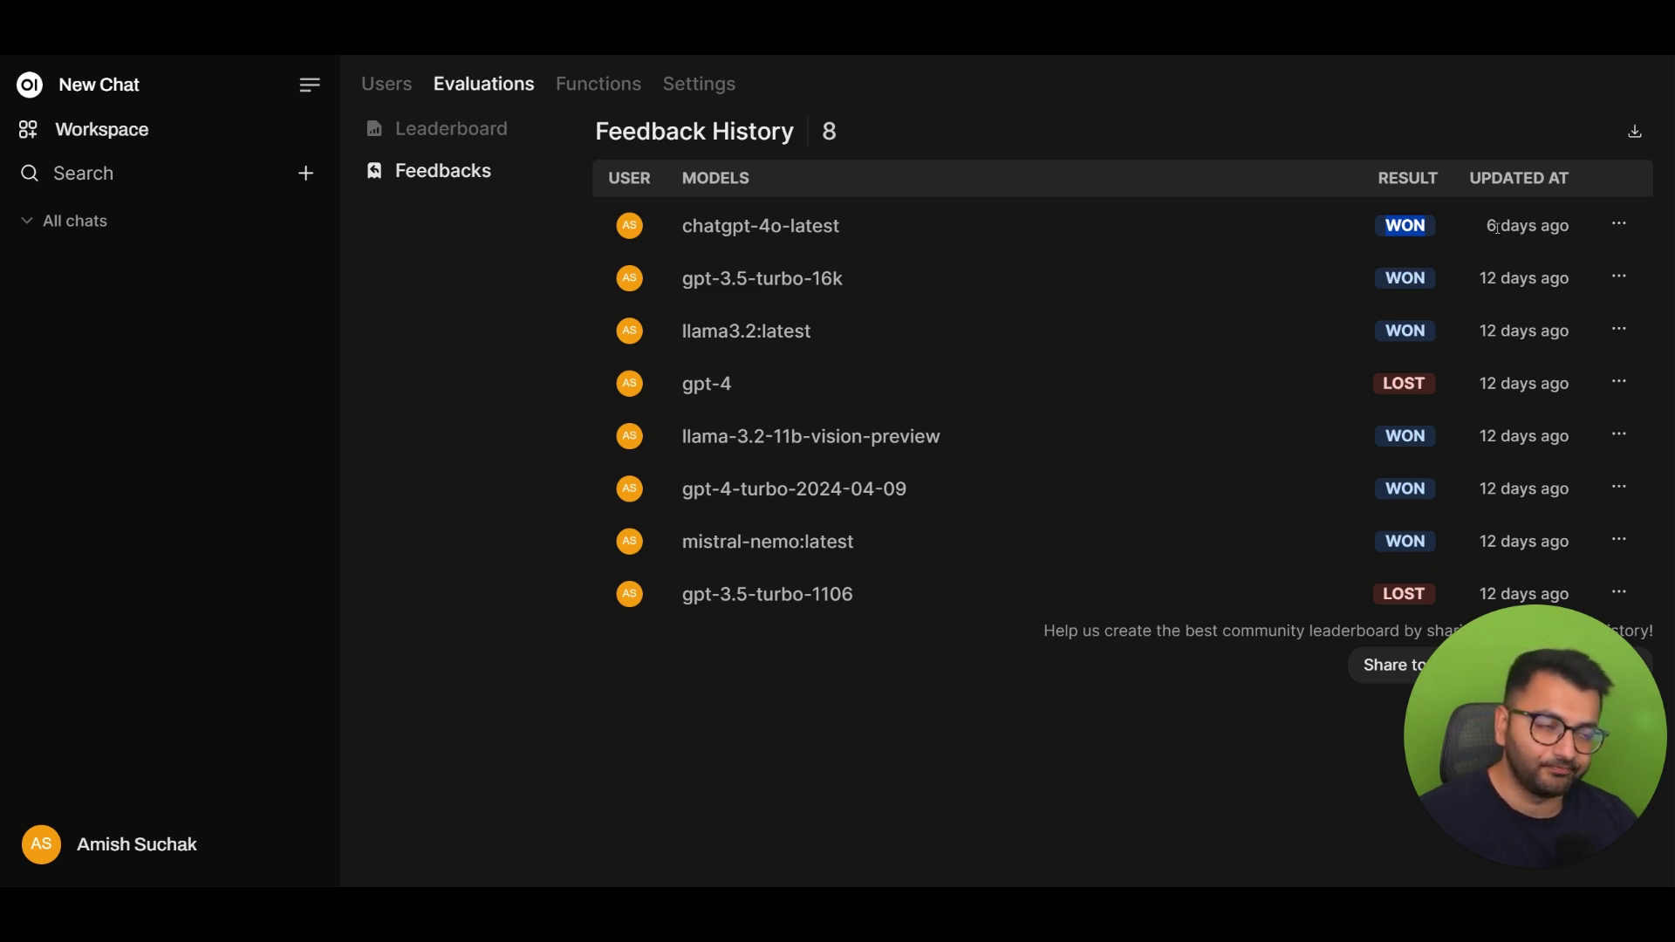
From Functions, browse all community functions and open the Visualize Data function's details.
click(559, 85)
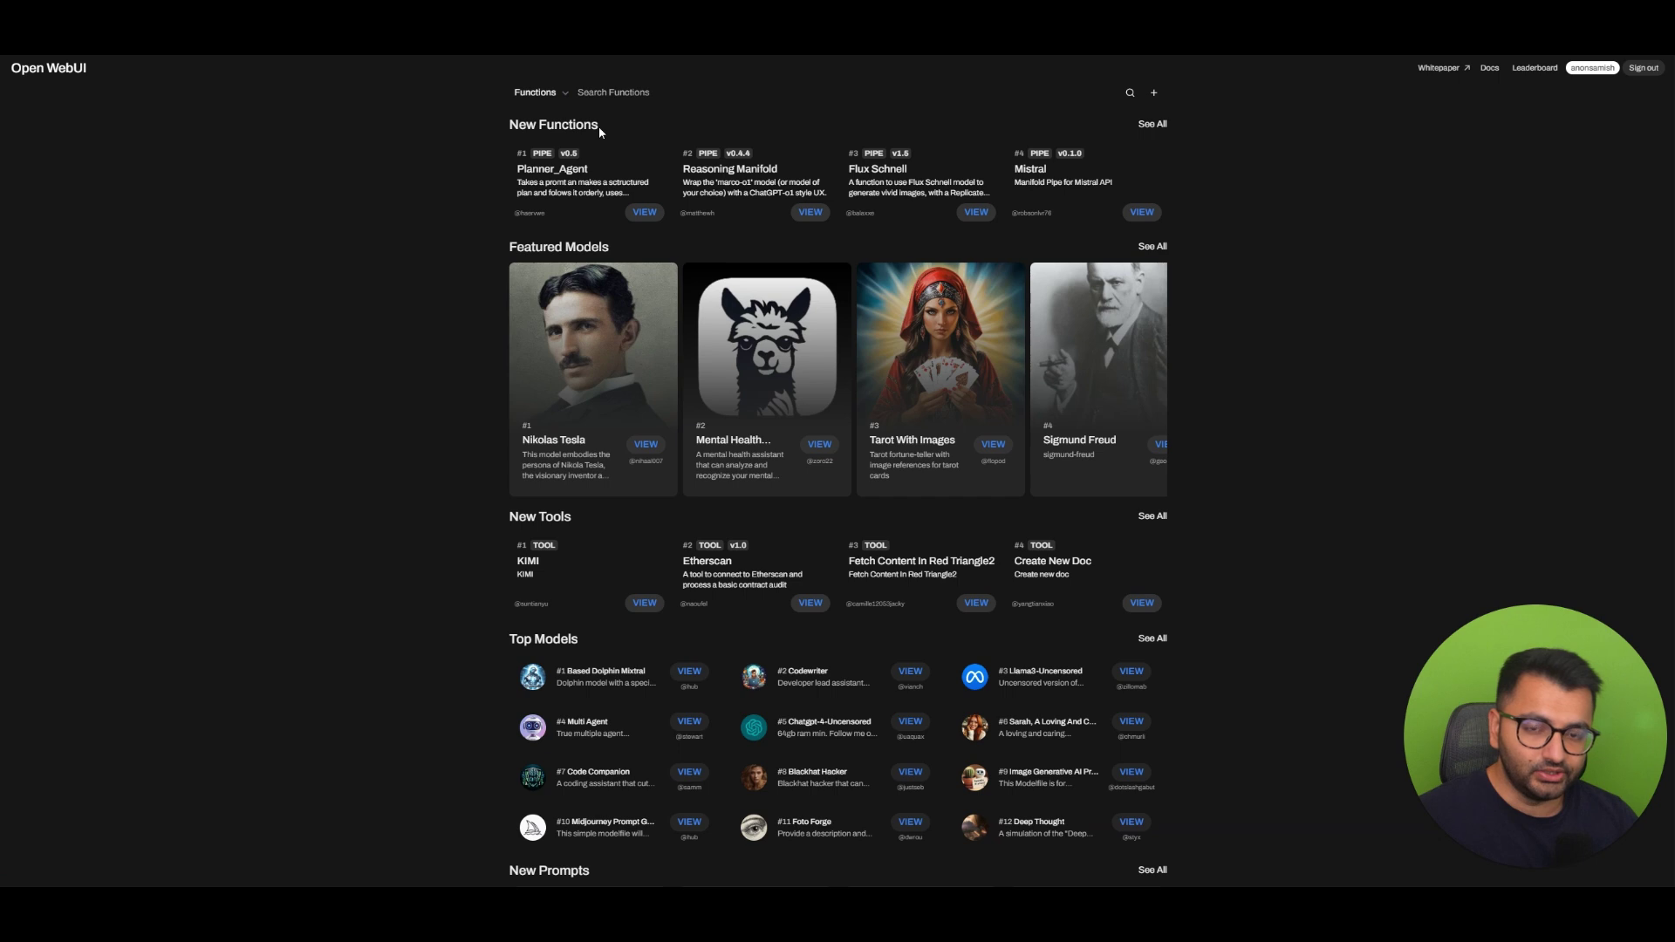
click(1158, 125)
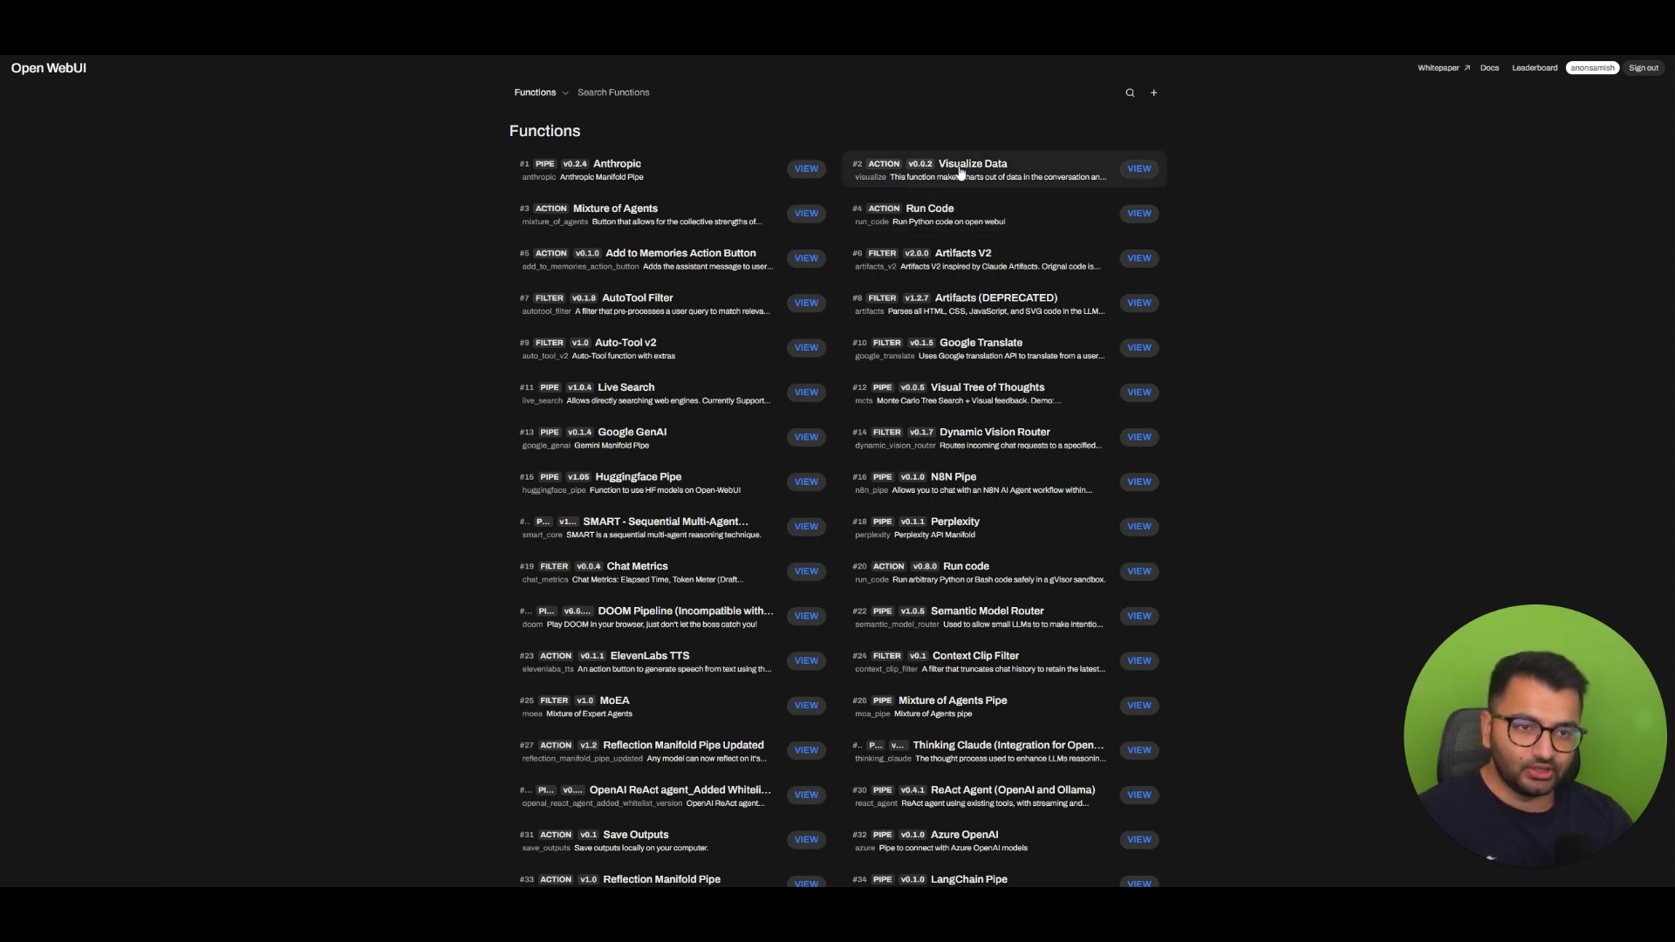
click(1134, 172)
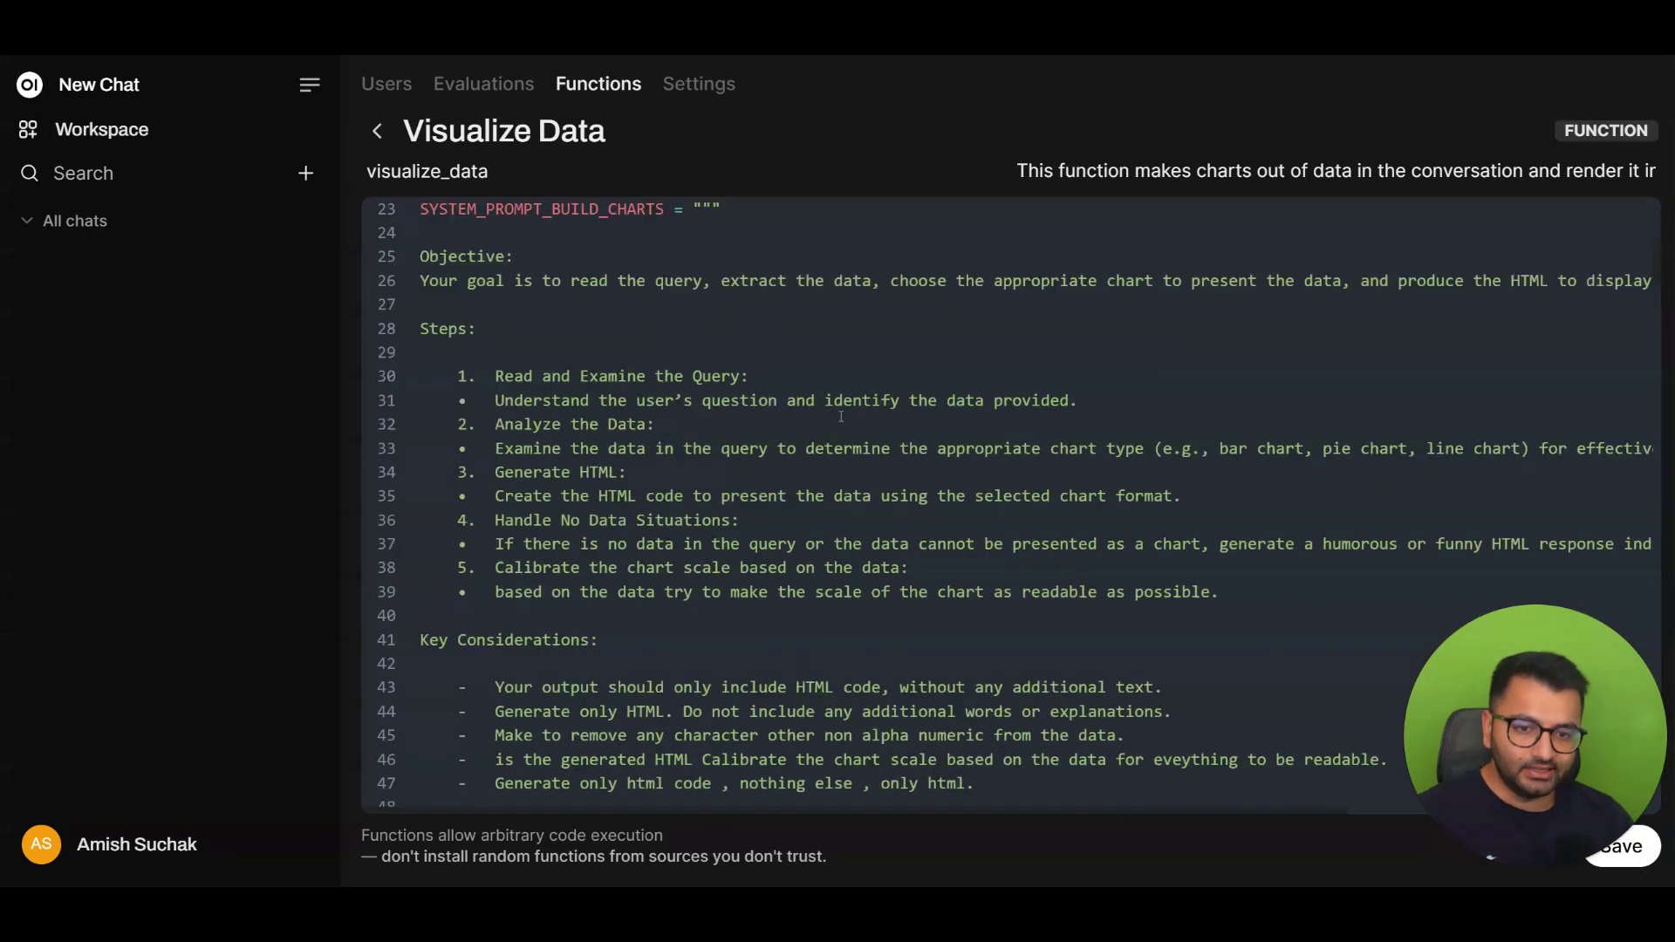
scroll(841, 416, down, 3)
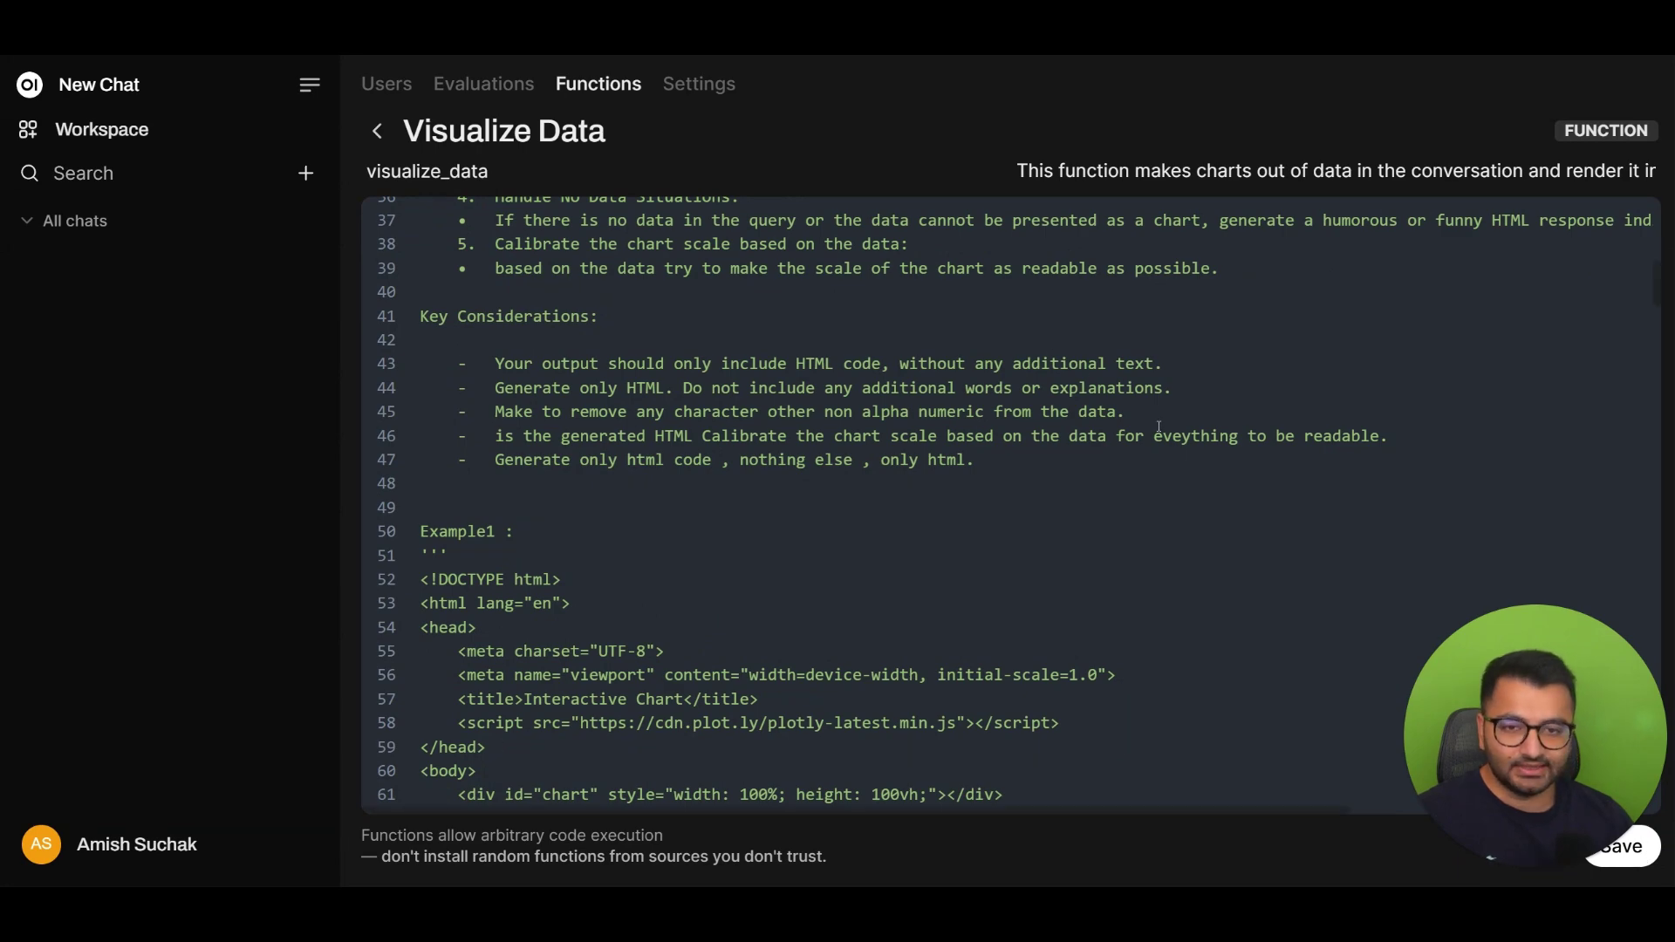
Review the imported Visualize Data code, save it with Ctrl+S, and accept the code-execution warning.
key(ctrl+s)
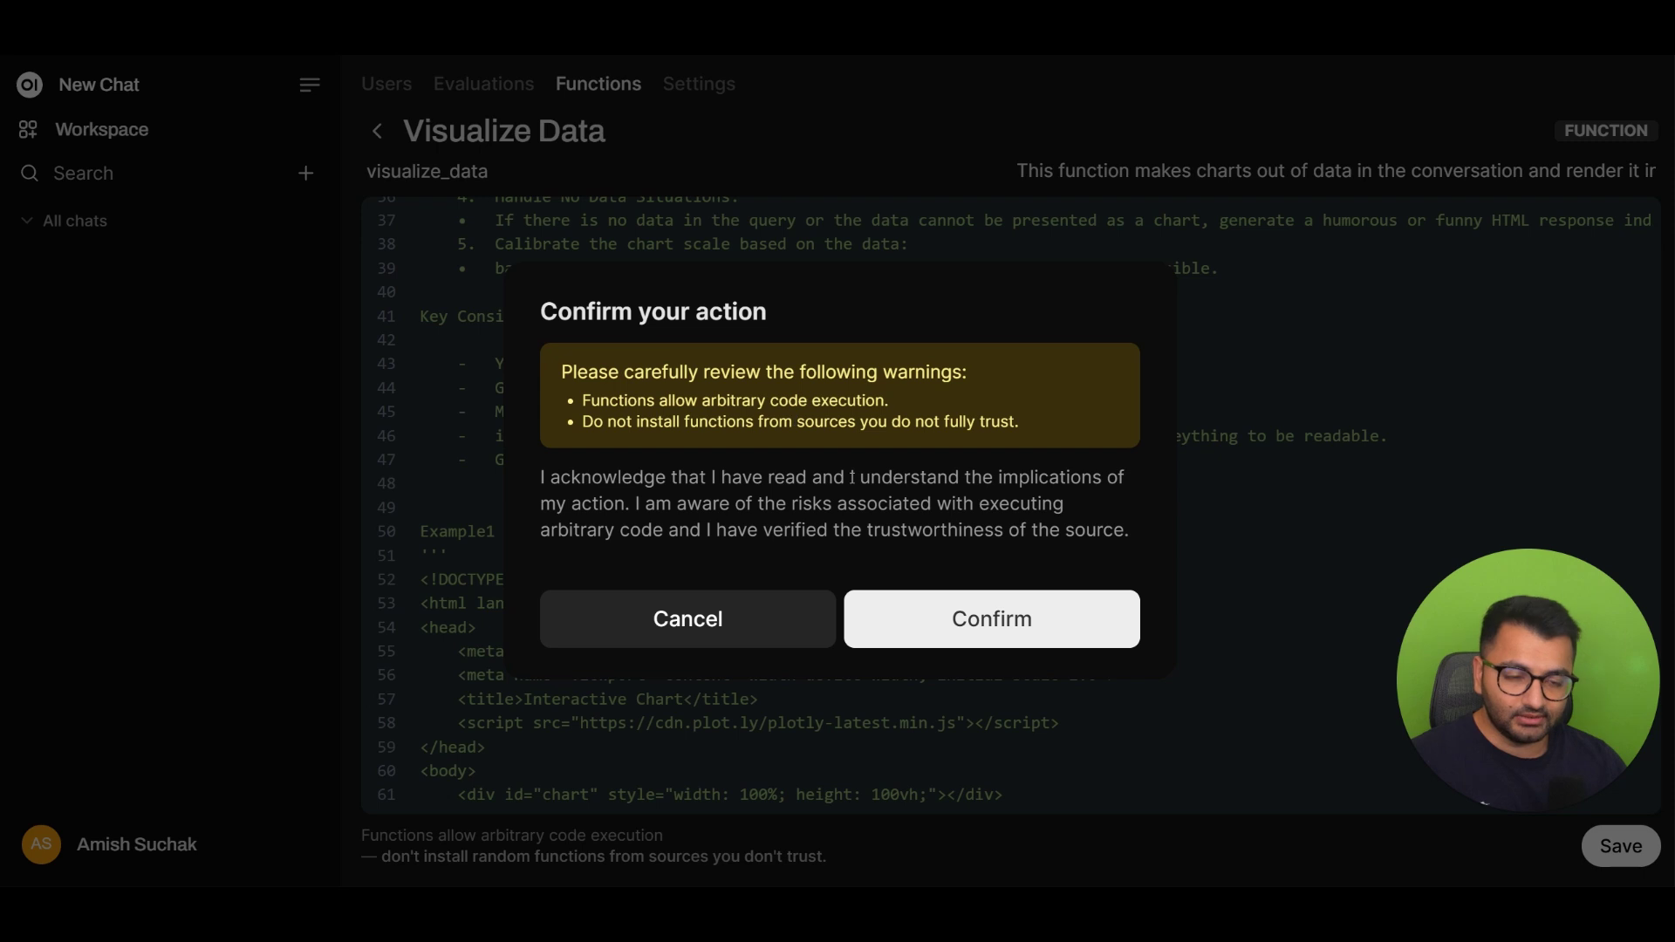
click(983, 618)
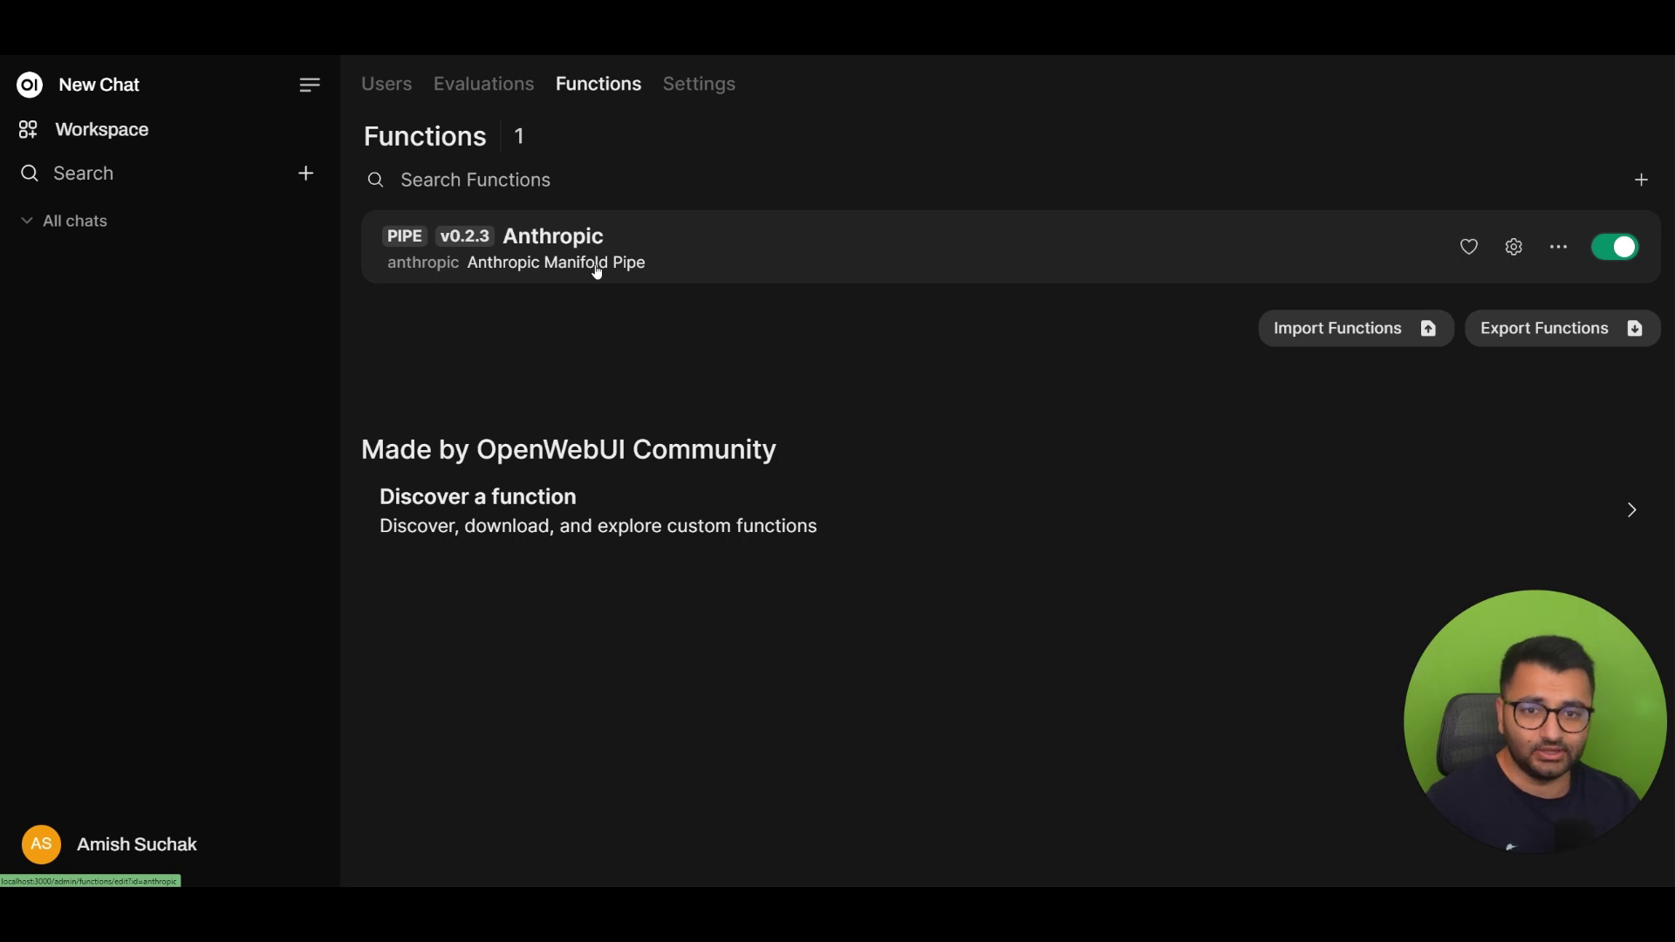
Open the admin General Settings page.
click(712, 85)
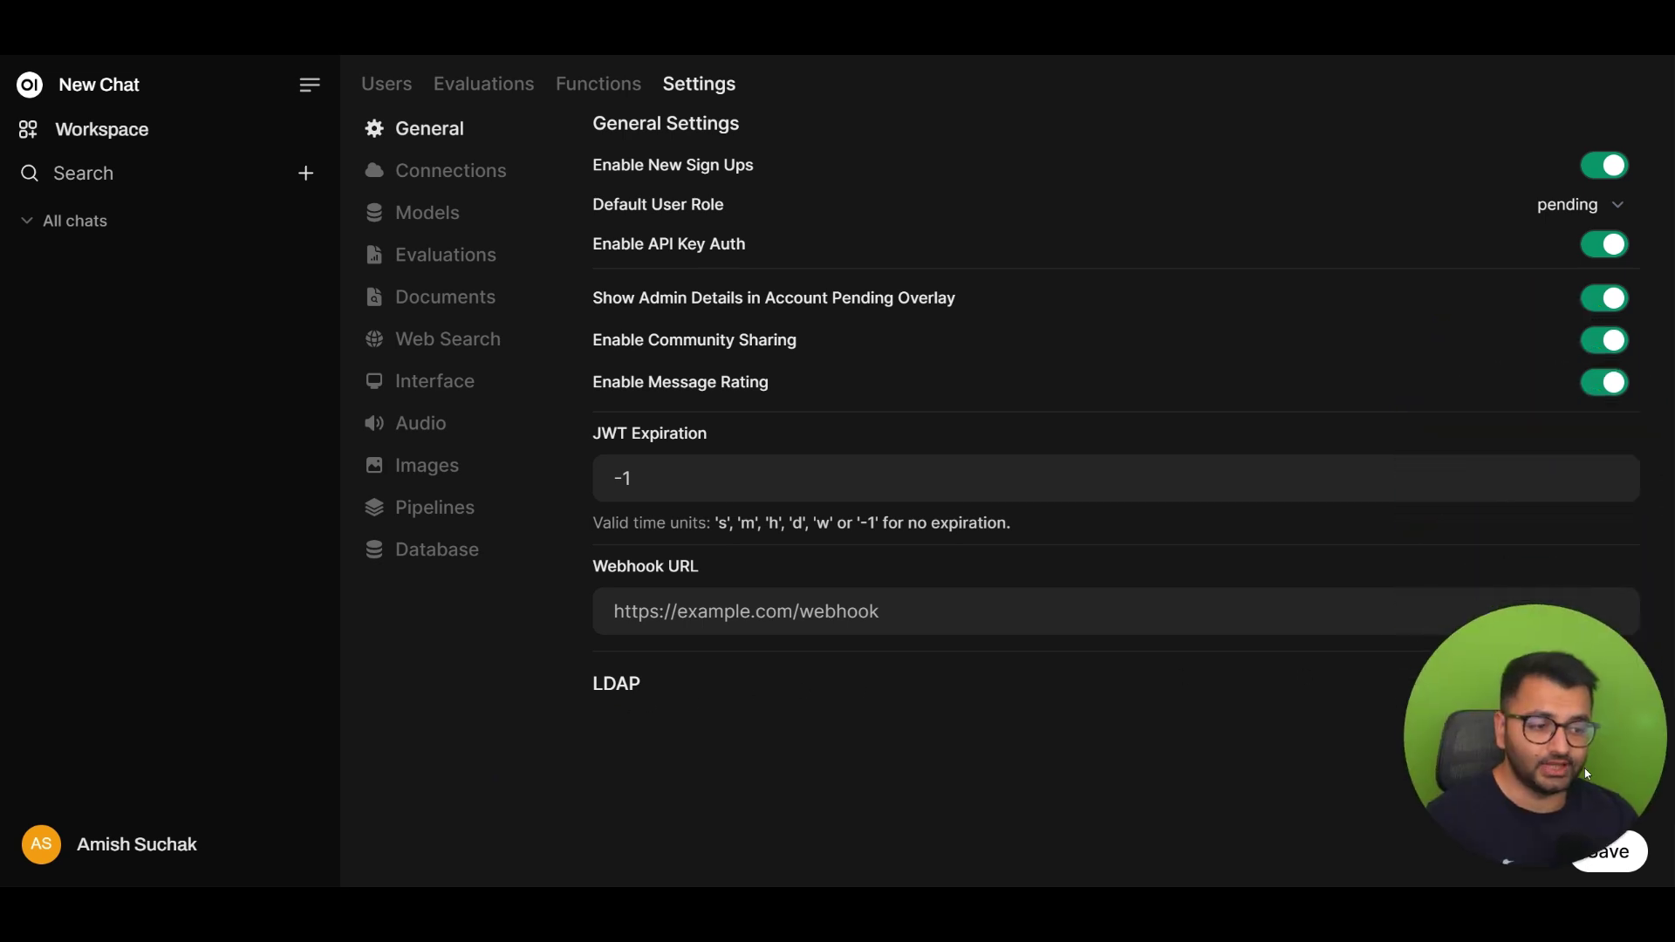
Review the Connections page, highlighting the Groq and host.docker.internal:9099 API URLs and the Ollama connection.
click(440, 170)
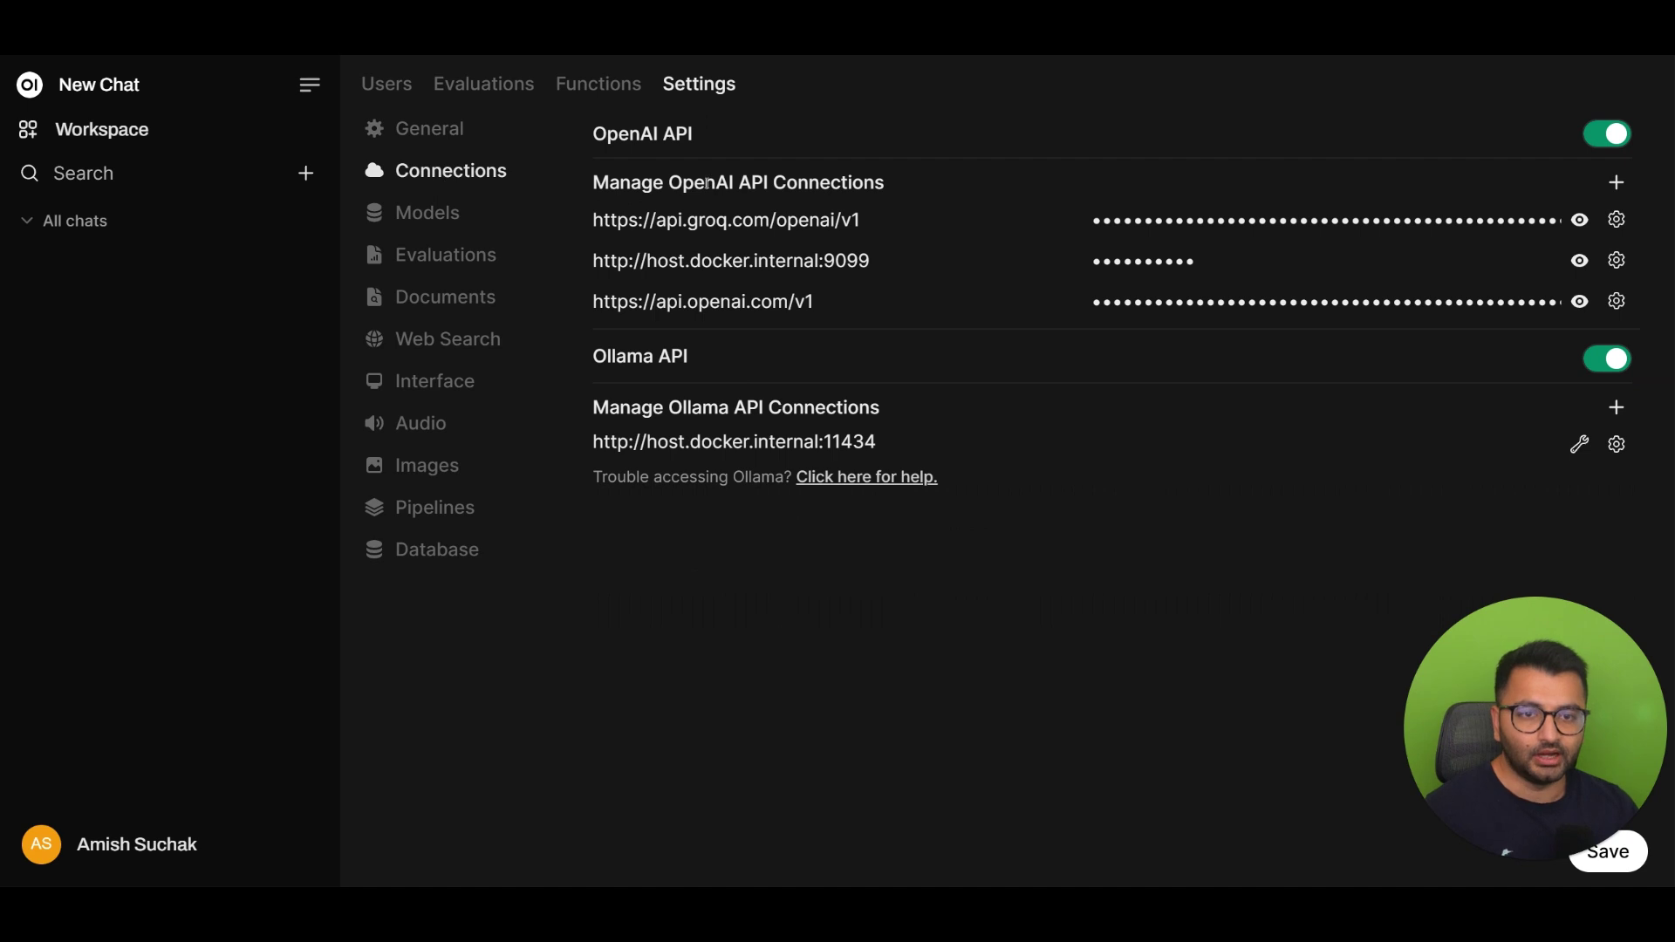
mouse_move(655, 226)
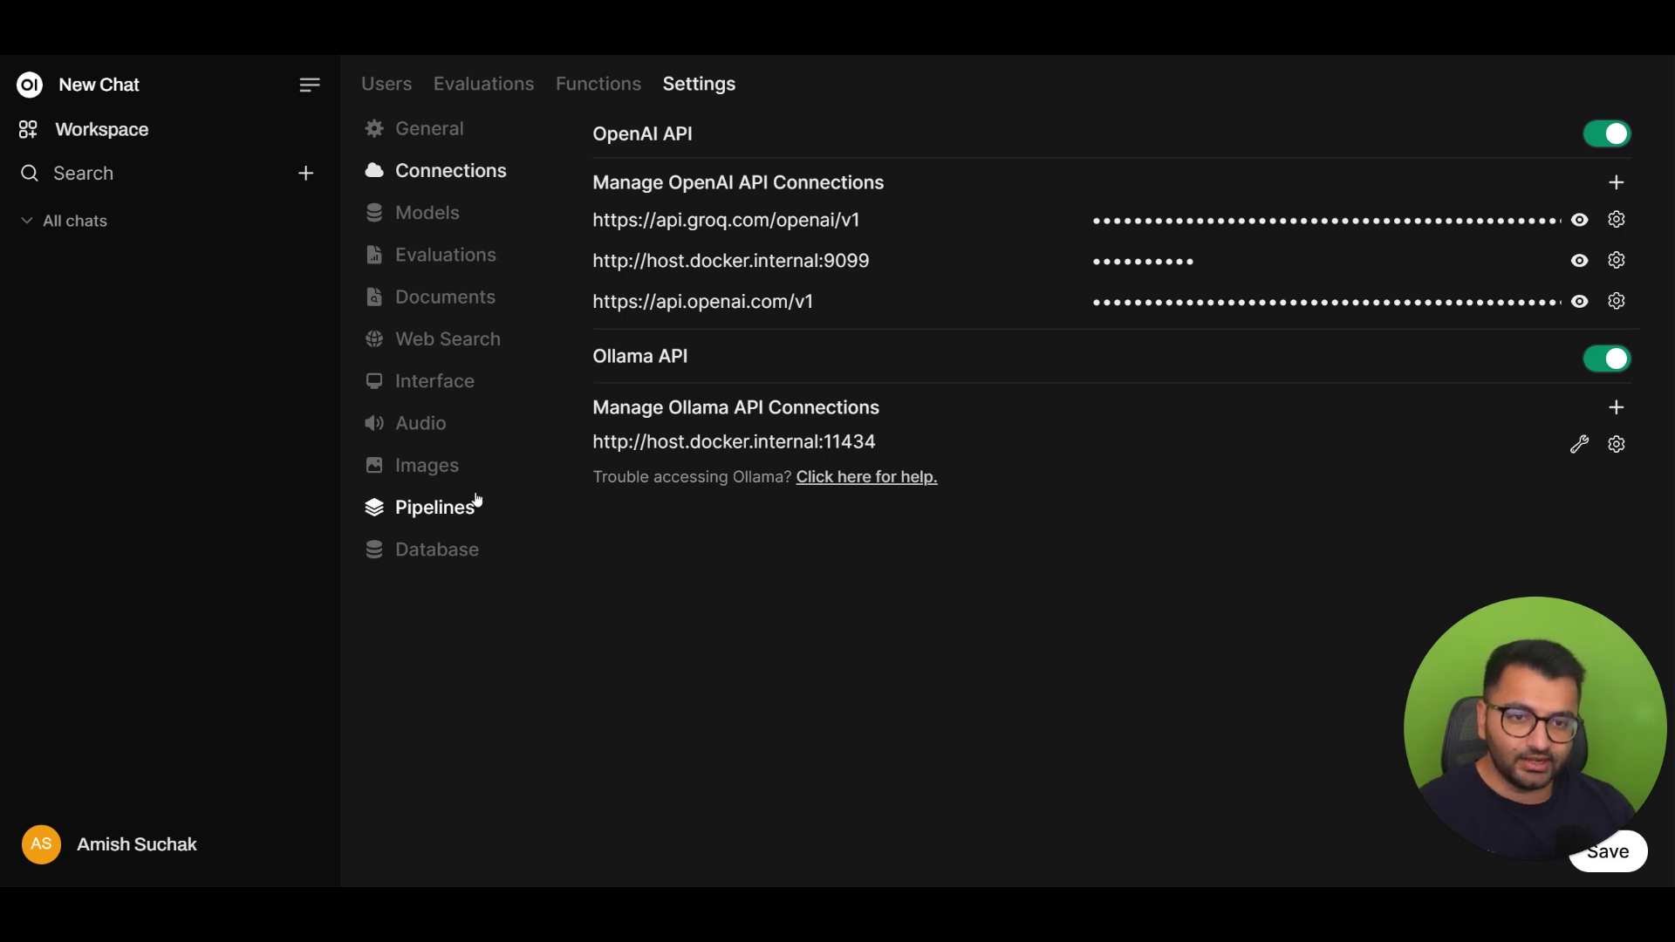
drag(699, 220, 726, 219)
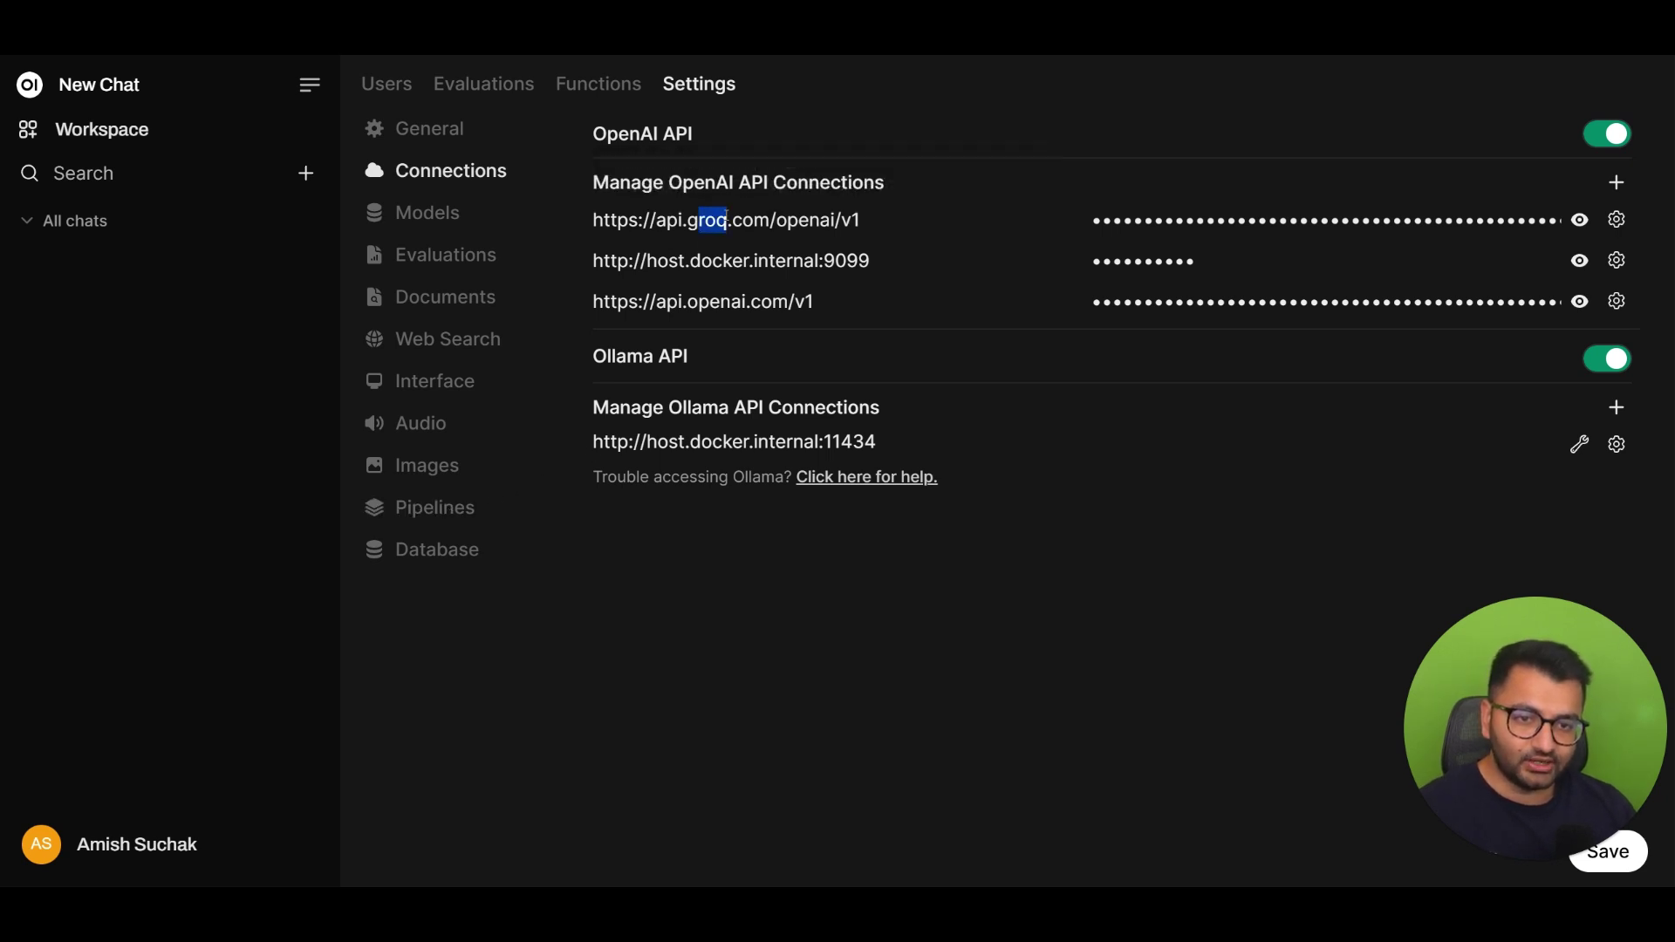
click(726, 219)
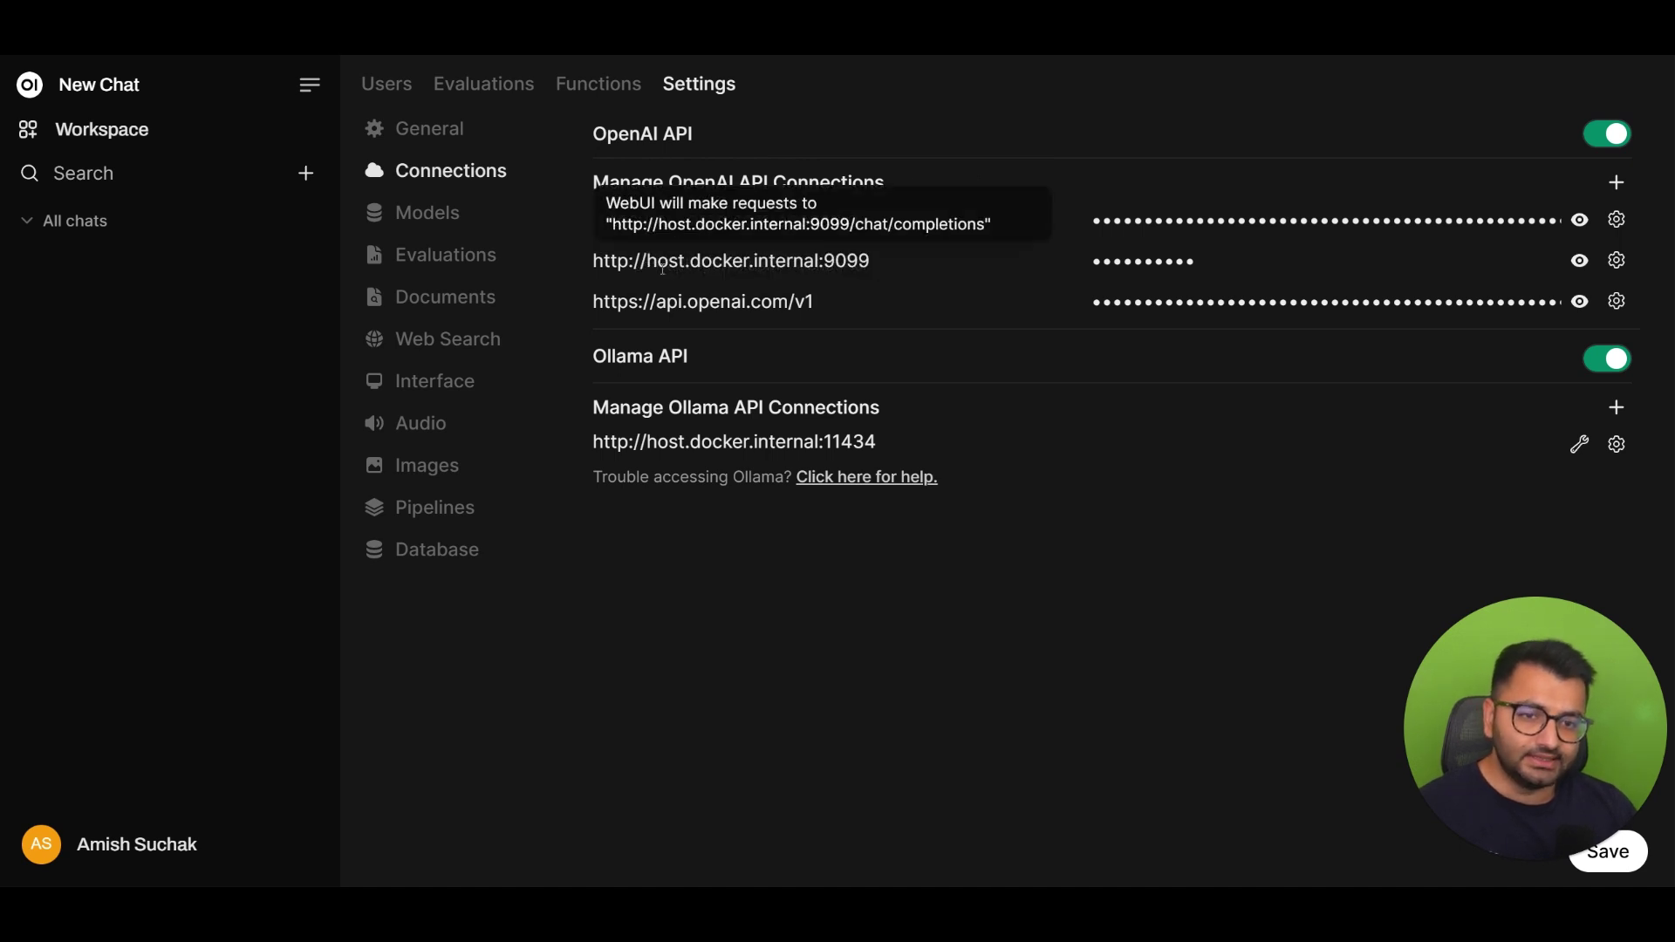
drag(660, 260, 723, 259)
click(723, 260)
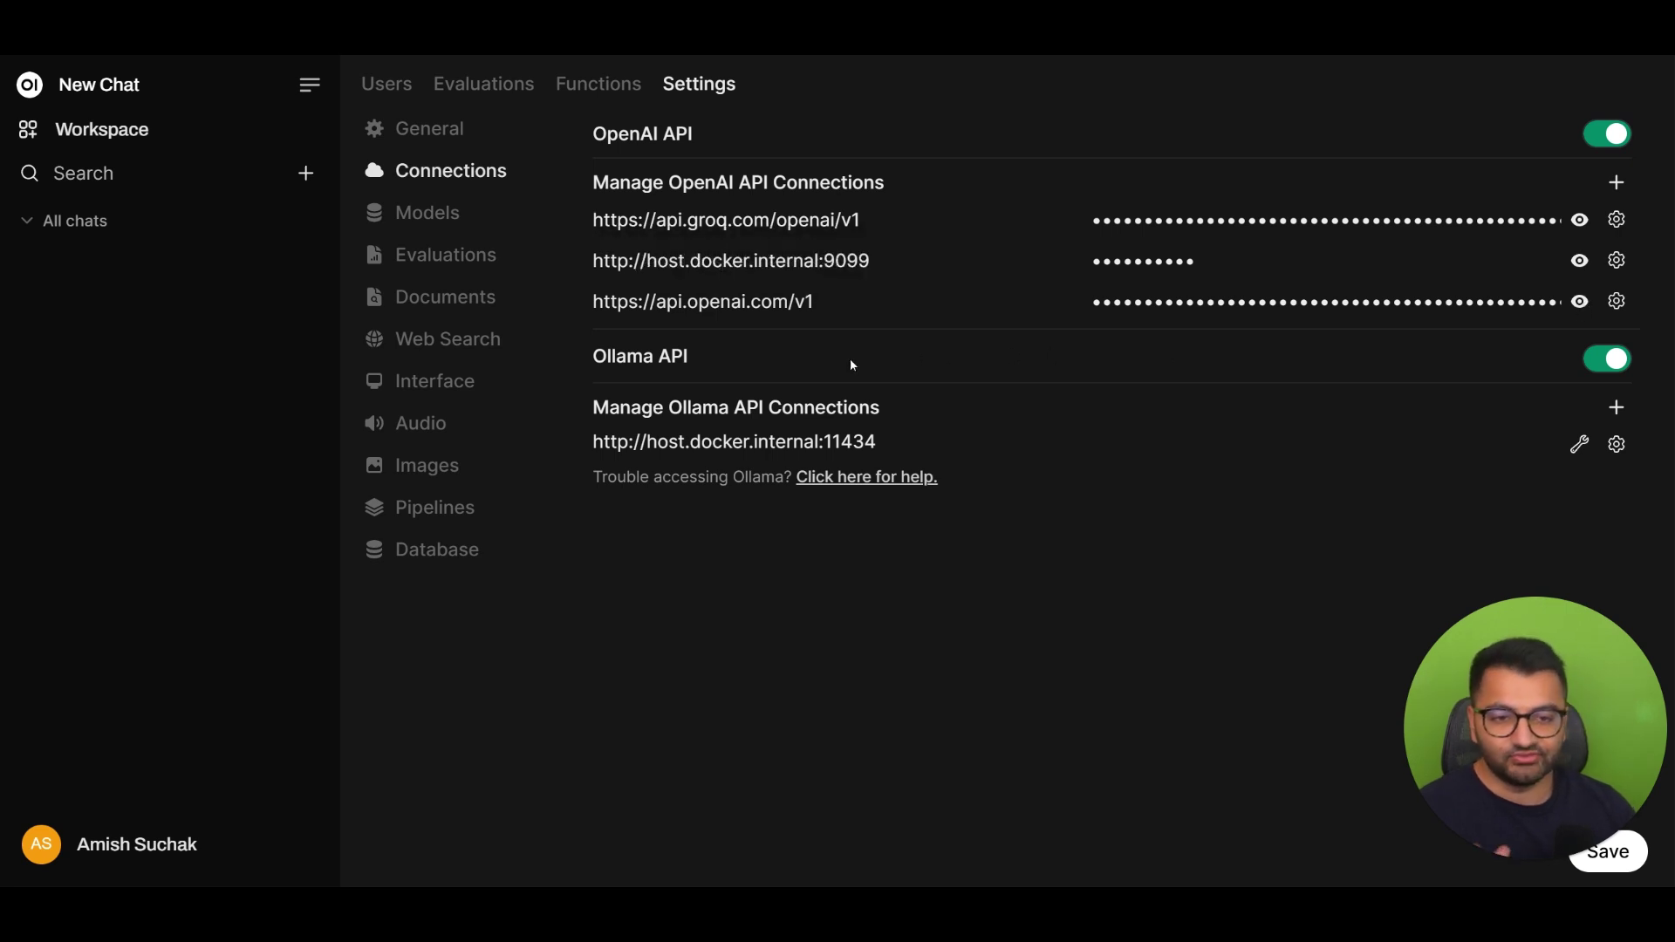
mouse_move(704, 300)
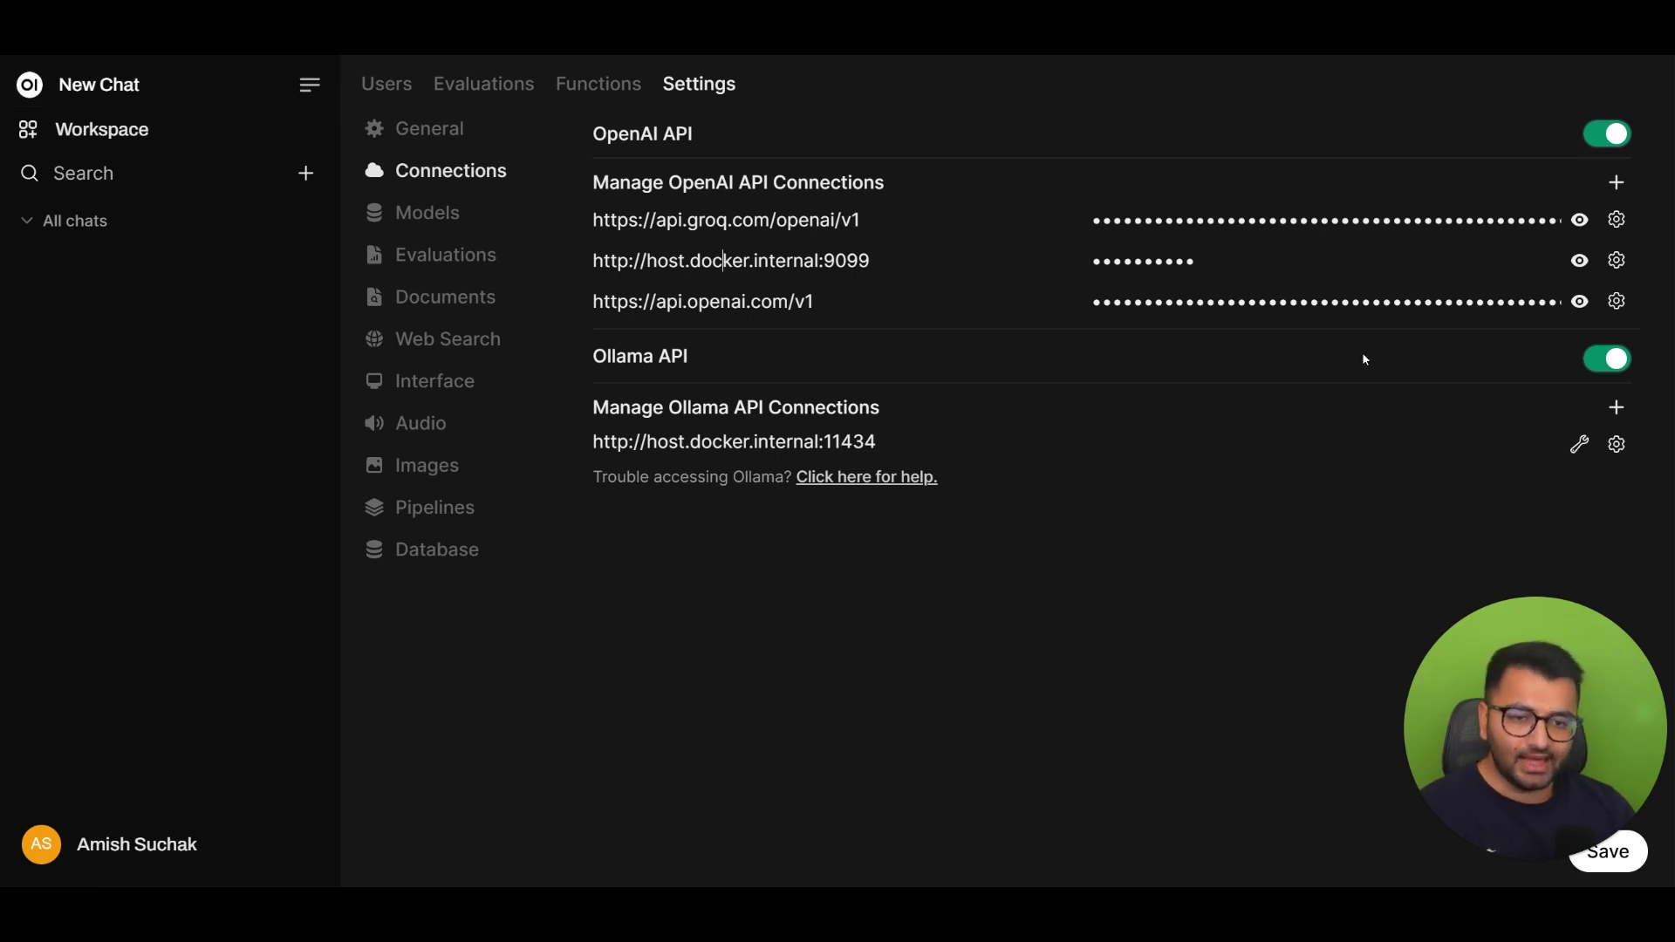
Dismiss a new Ollama connection form, then open the Ollama model library from Manage Ollama in a new tab.
click(1617, 407)
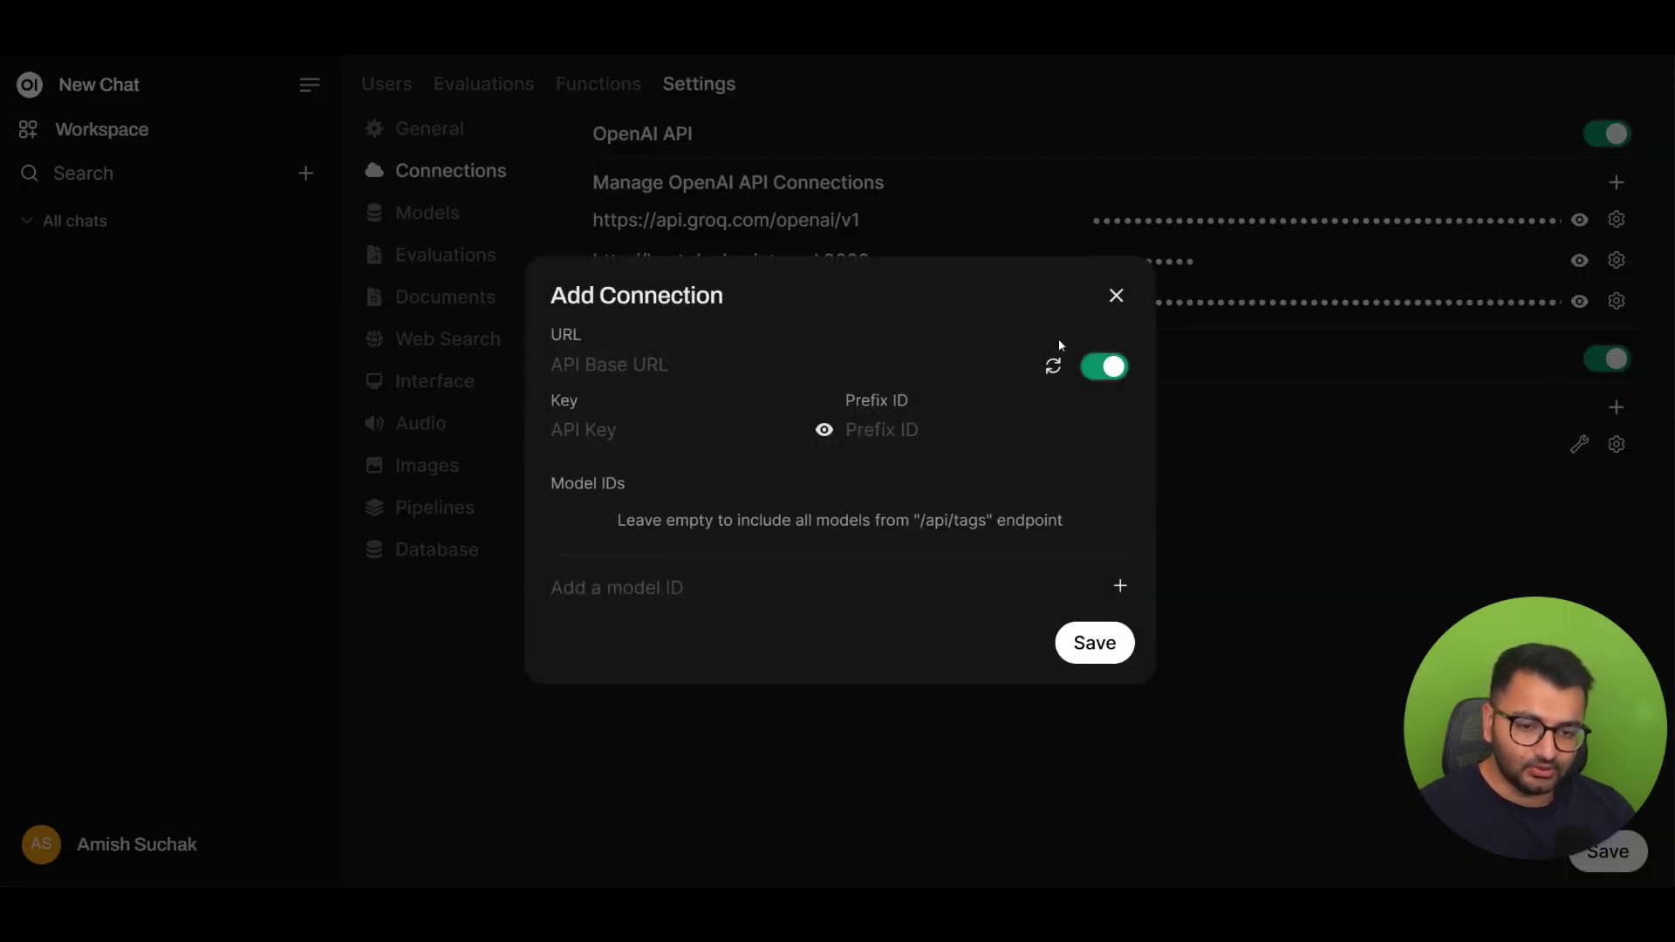
click(1115, 297)
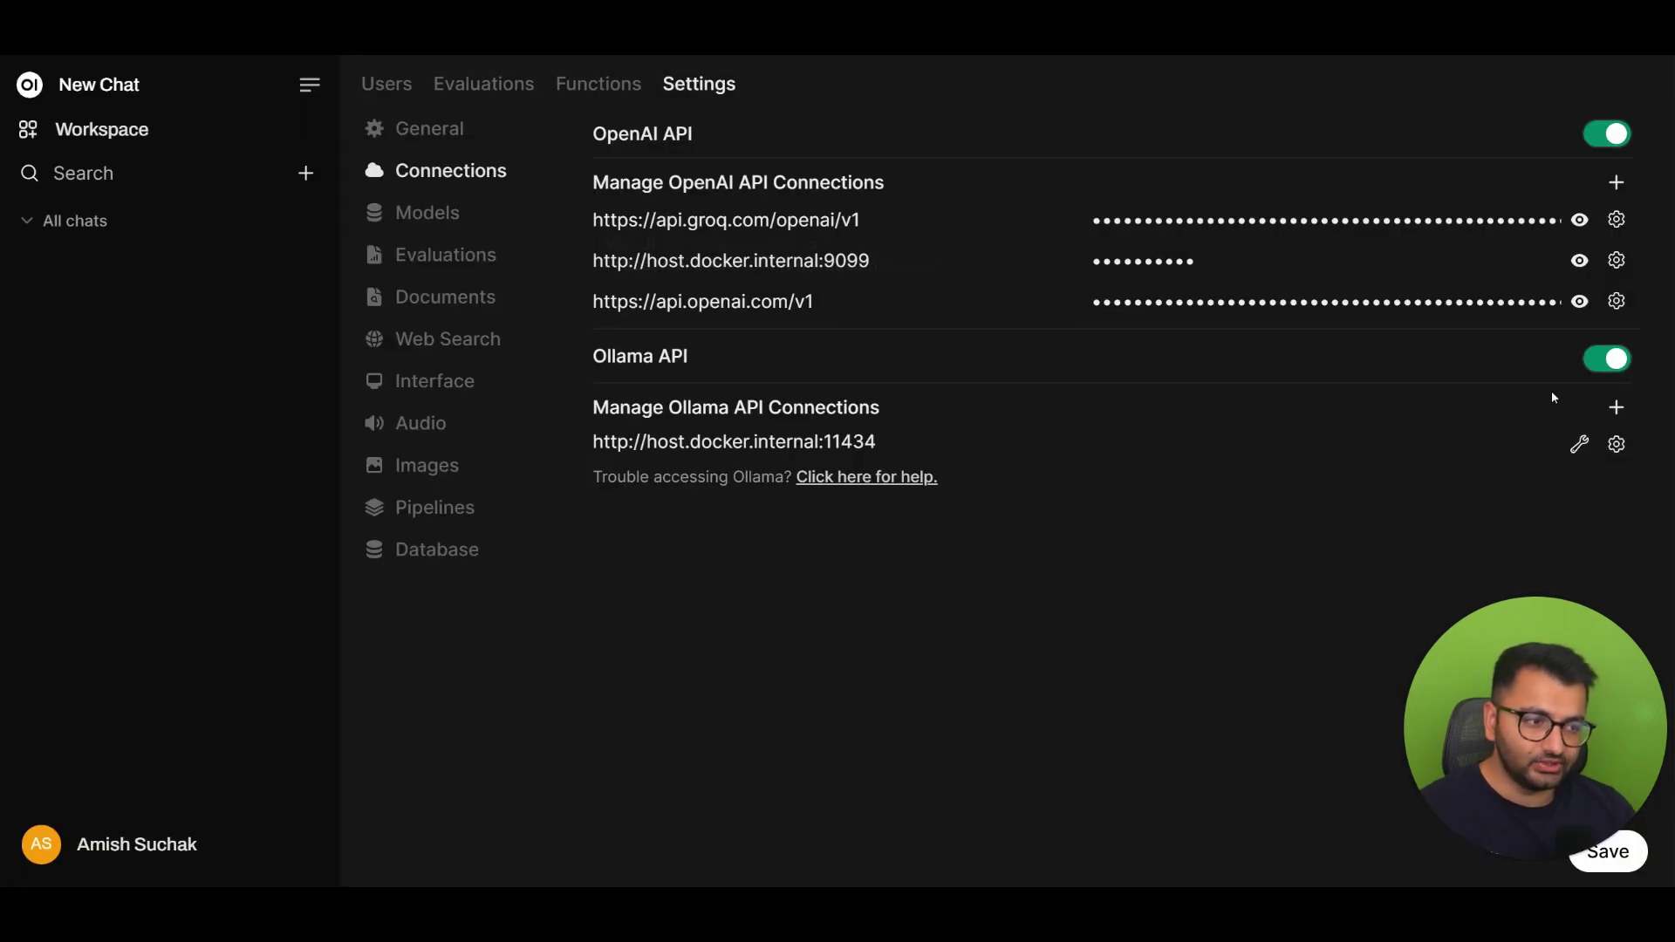
click(1581, 445)
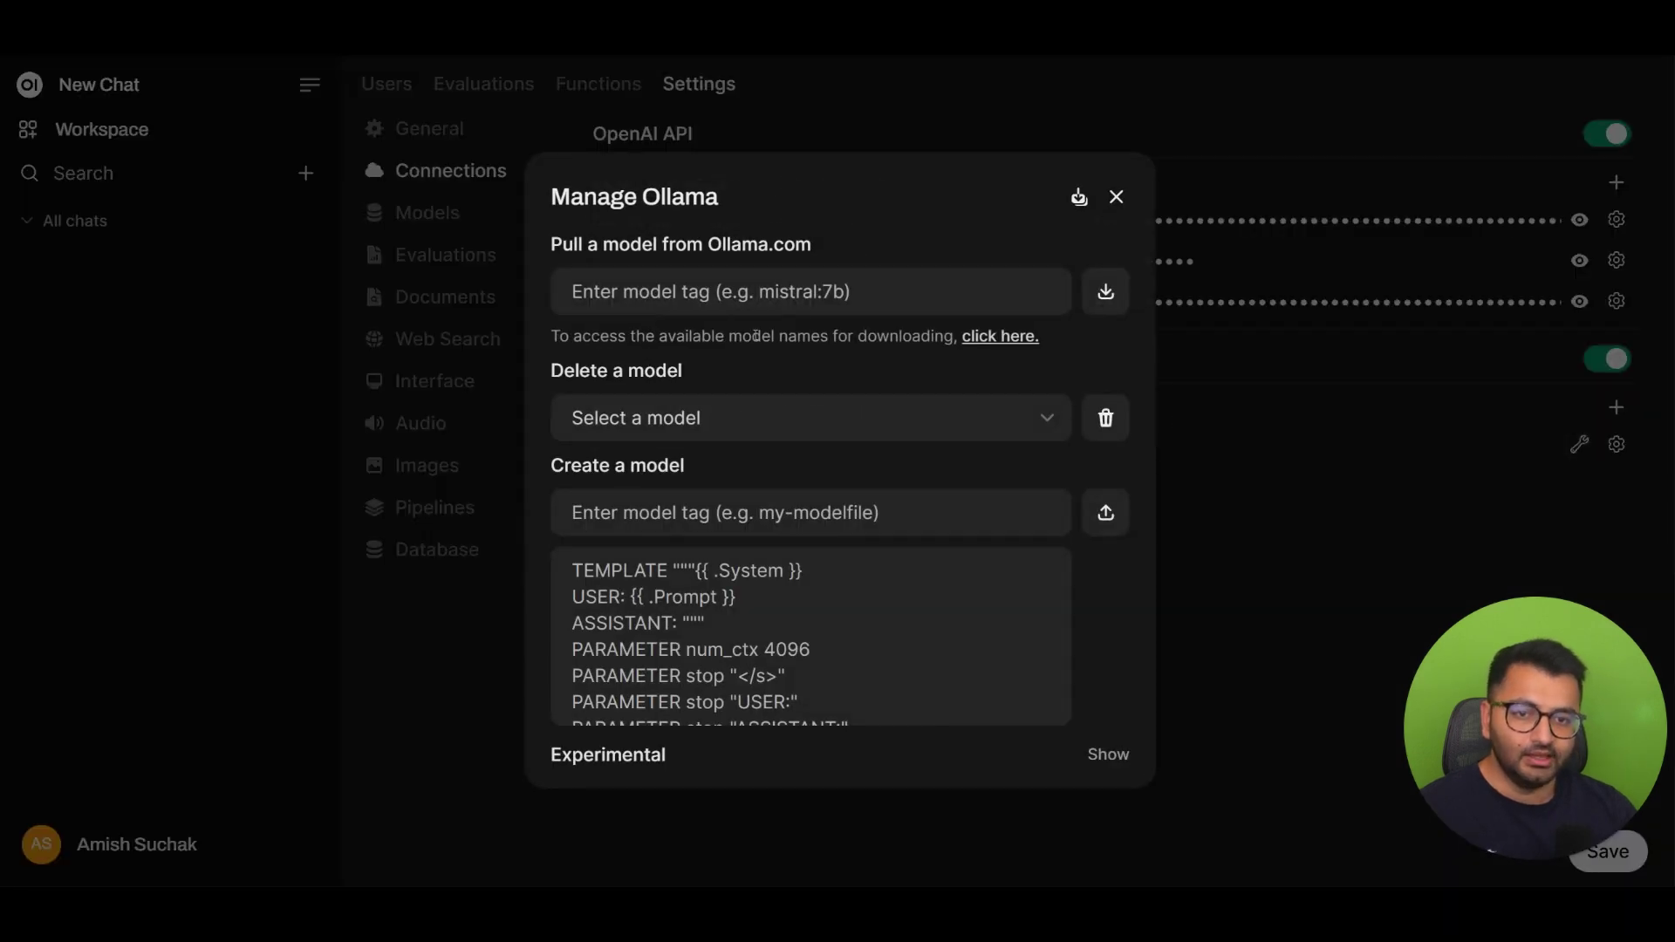
right_click(991, 342)
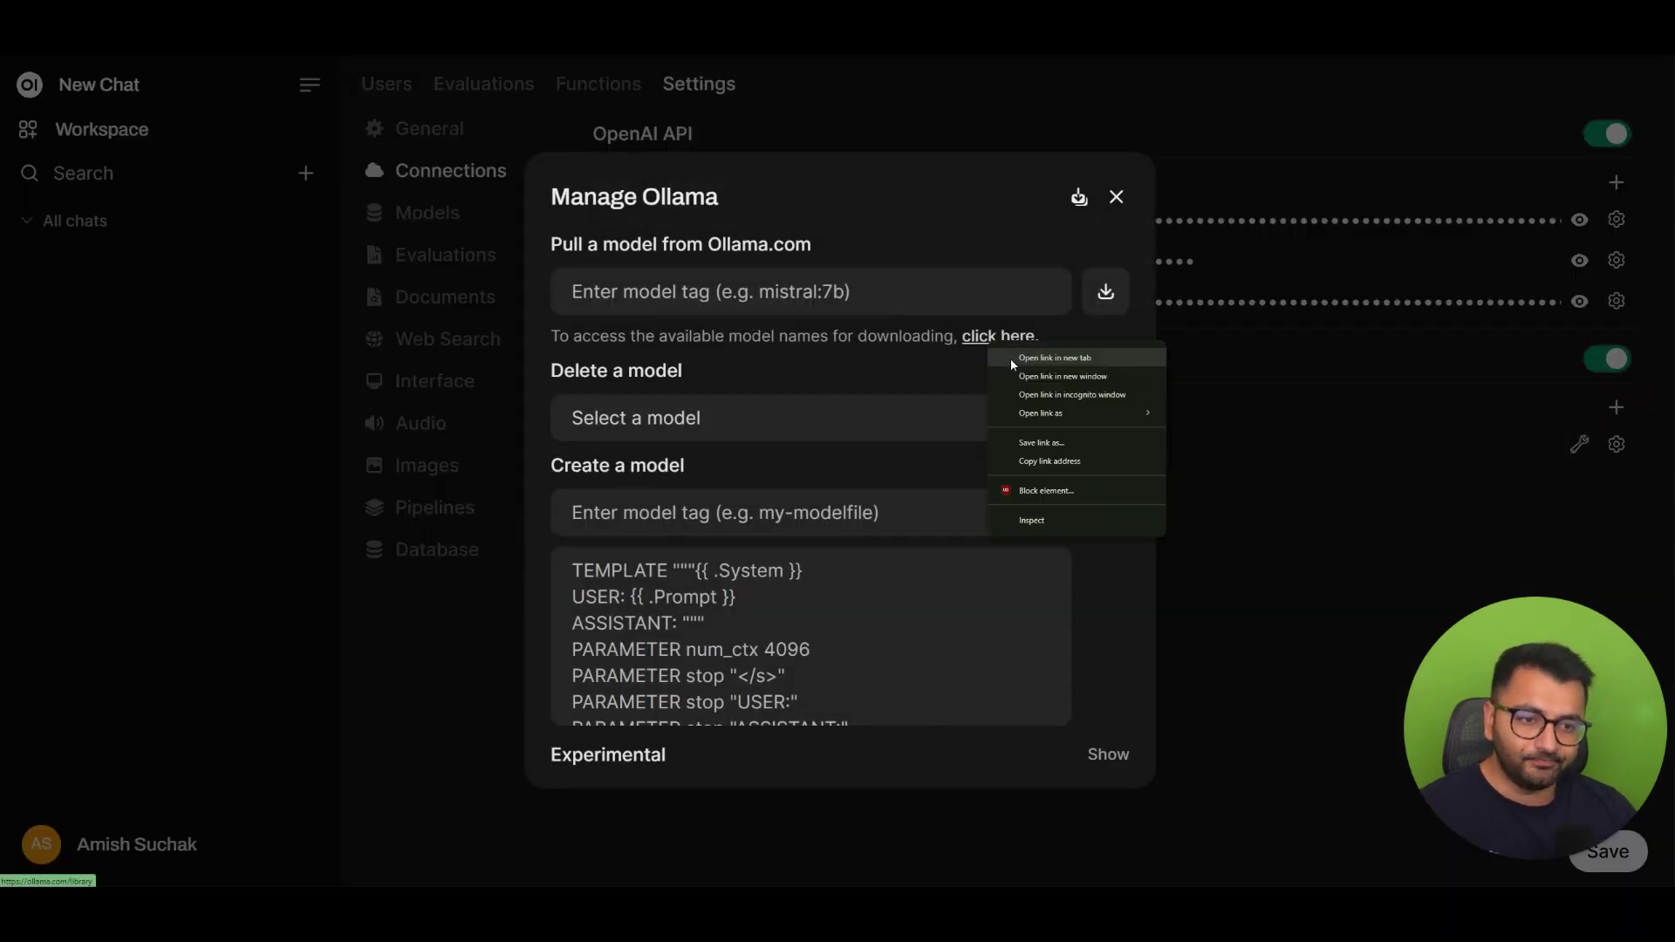
click(1028, 359)
Browse the Ollama library, open llama3.1 at size 8b, and select the llama3.1:8b tag.
key(ctrl+Tab)
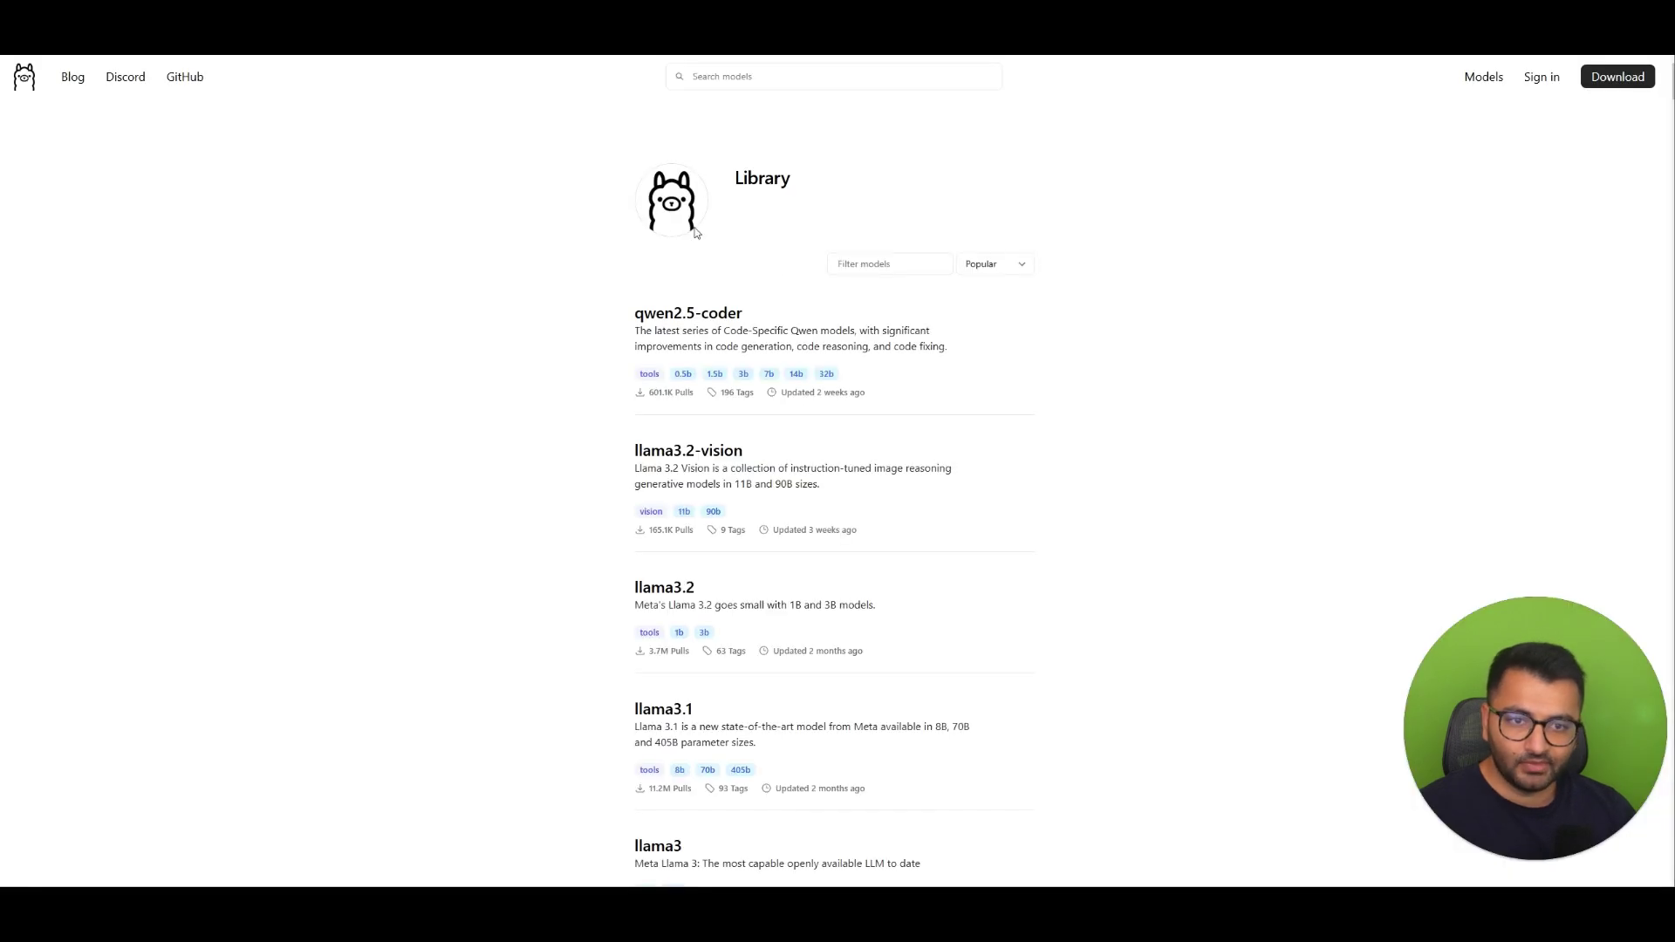
scroll(783, 301, down, 3)
scroll(751, 334, down, 5)
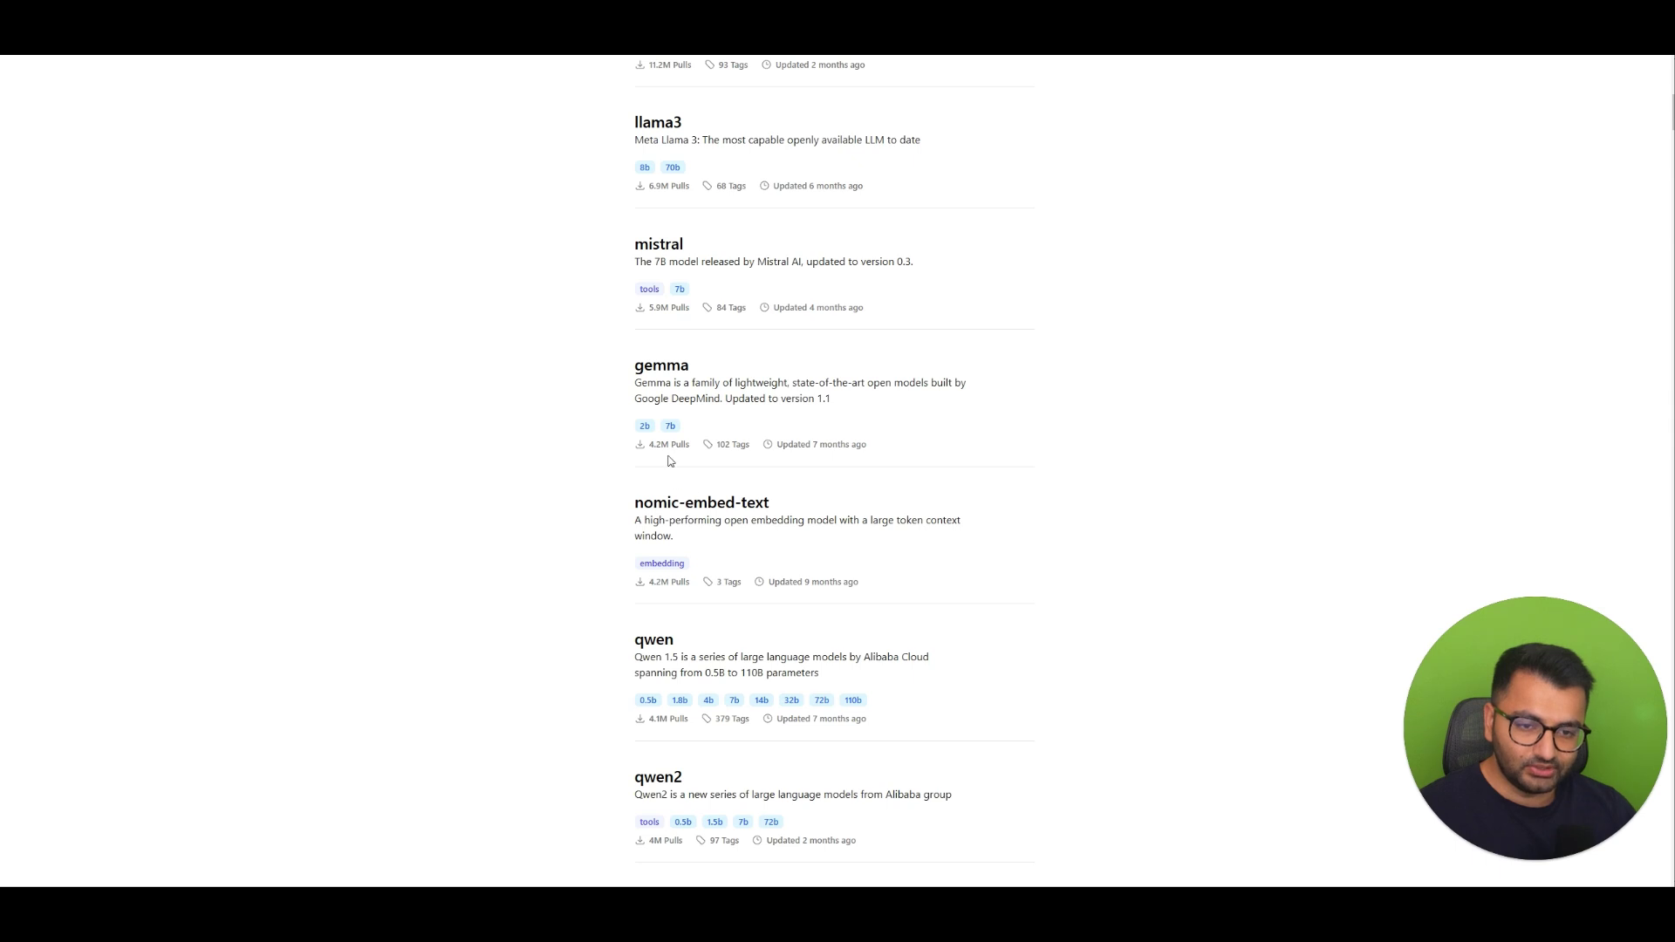
scroll(673, 455, up, 7)
scroll(673, 455, up, 1)
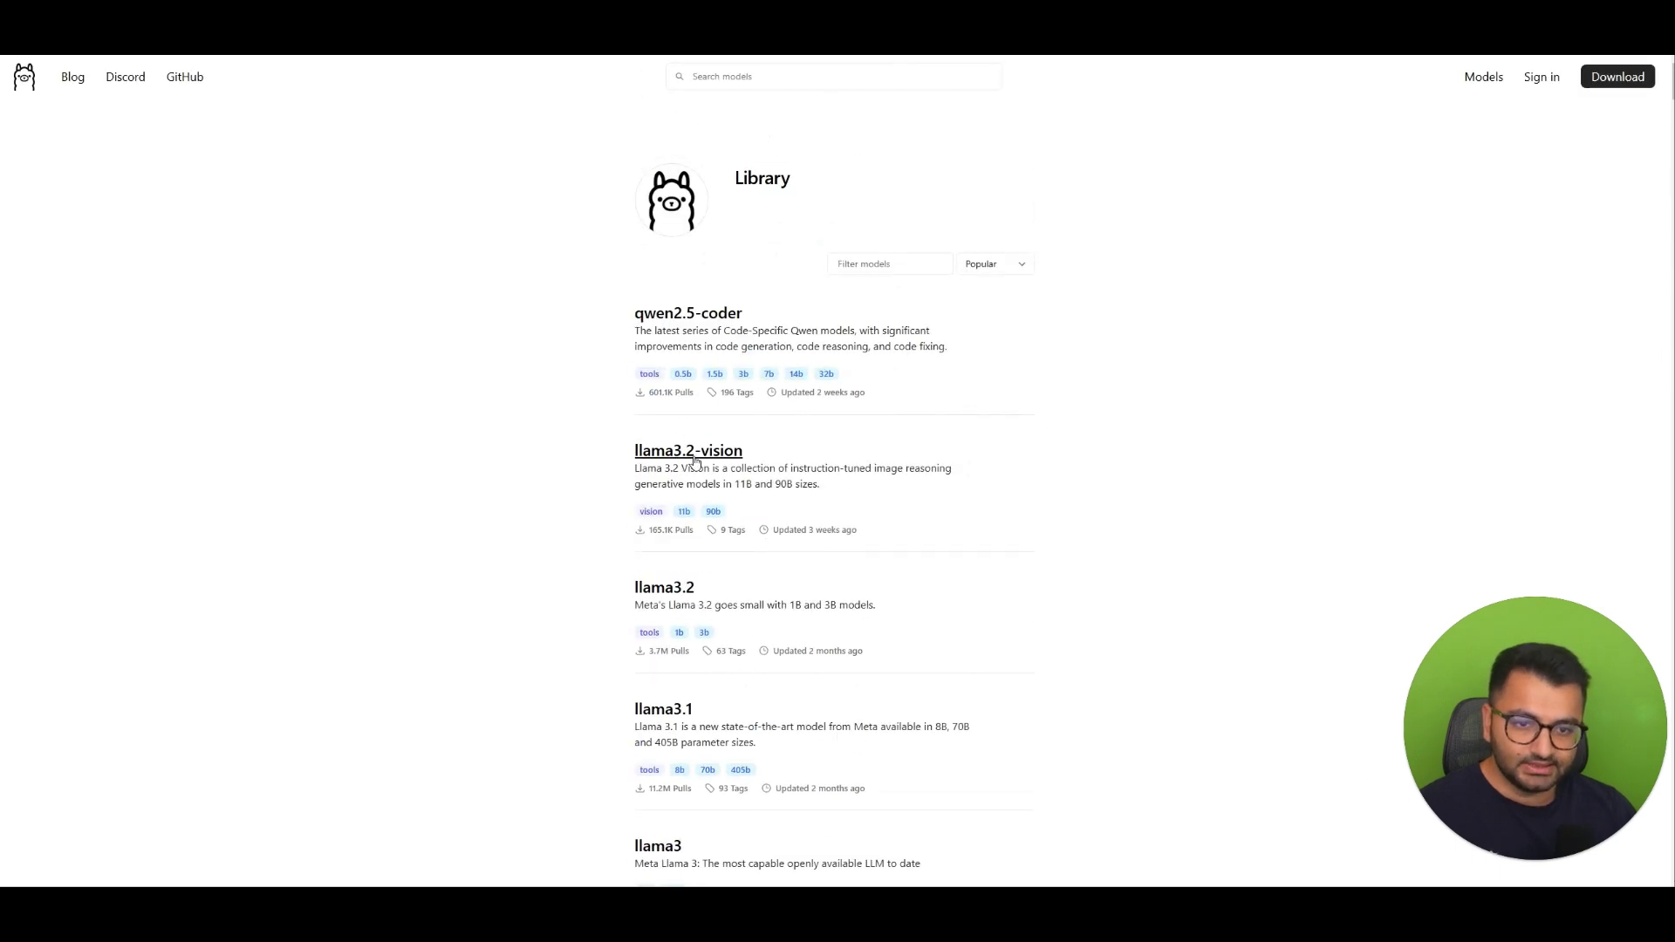
click(676, 714)
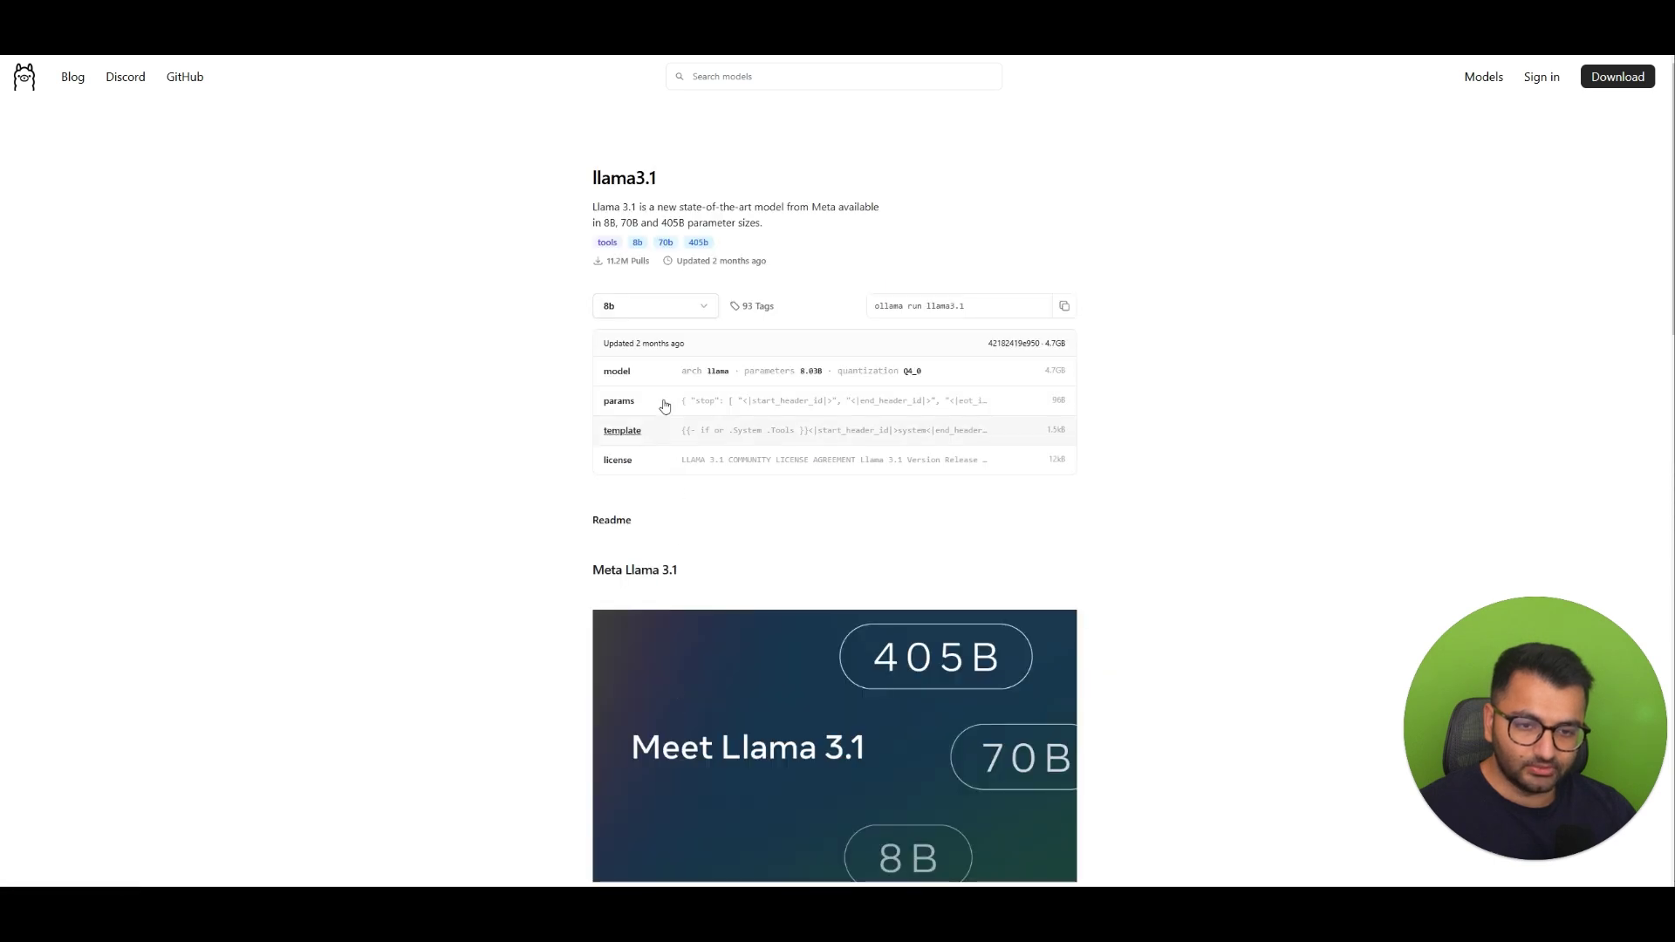
click(636, 307)
click(610, 336)
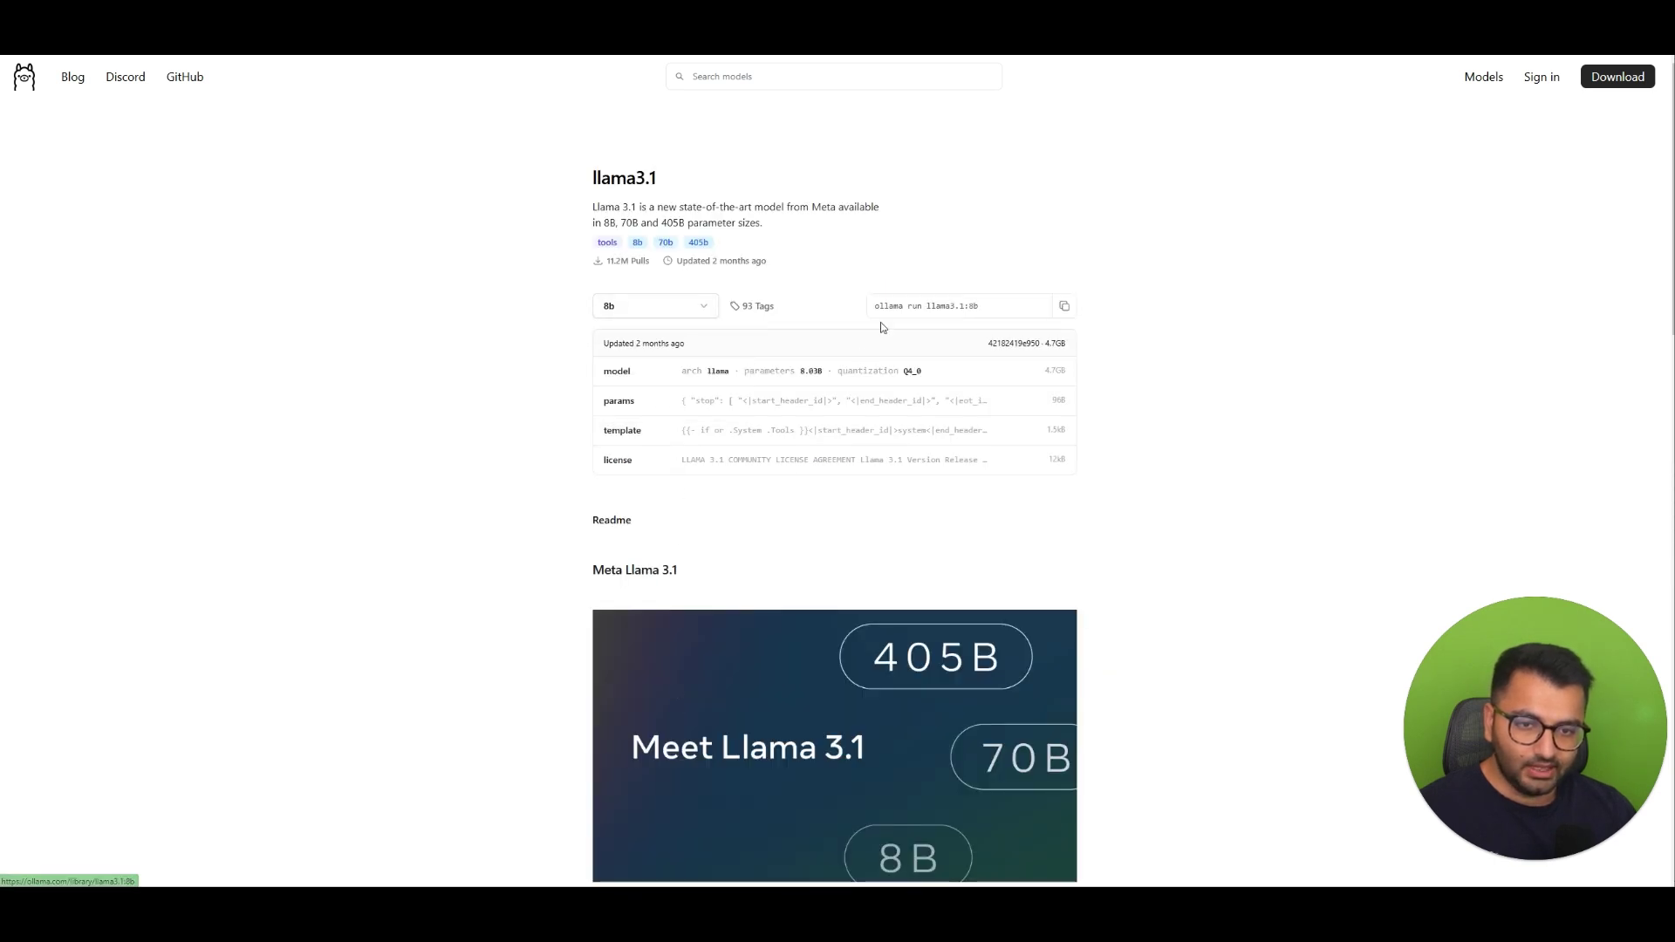
drag(979, 306, 926, 306)
right_click(930, 306)
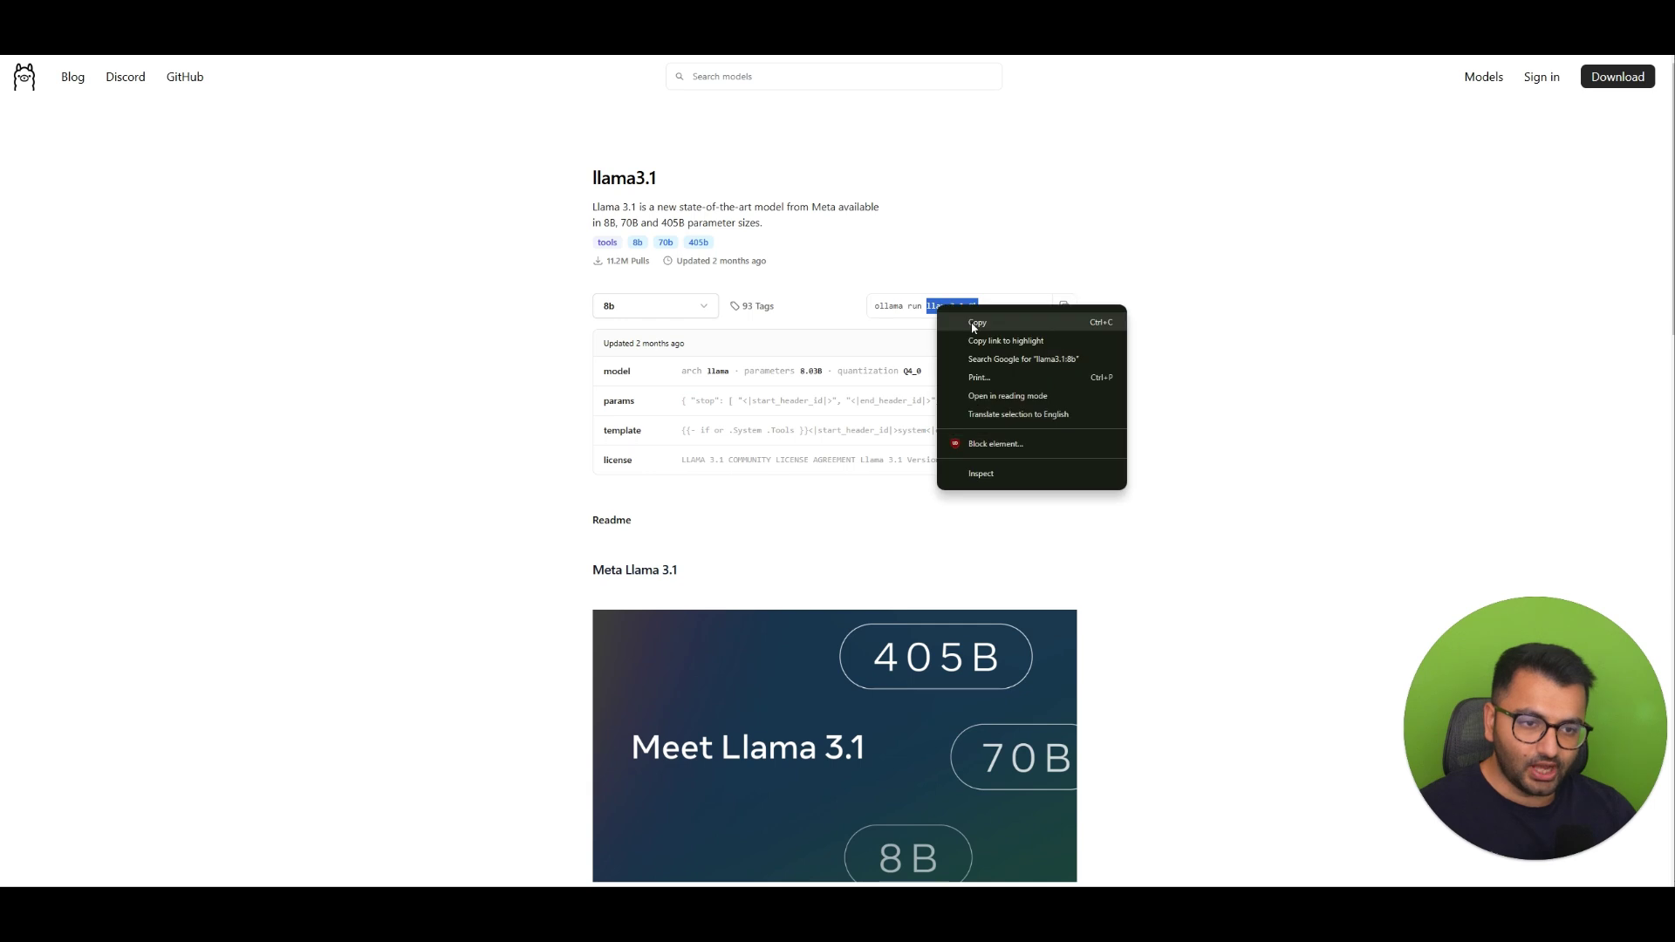
Copy llama3.1:8b into the Pull field, start the download, then cancel it.
click(959, 319)
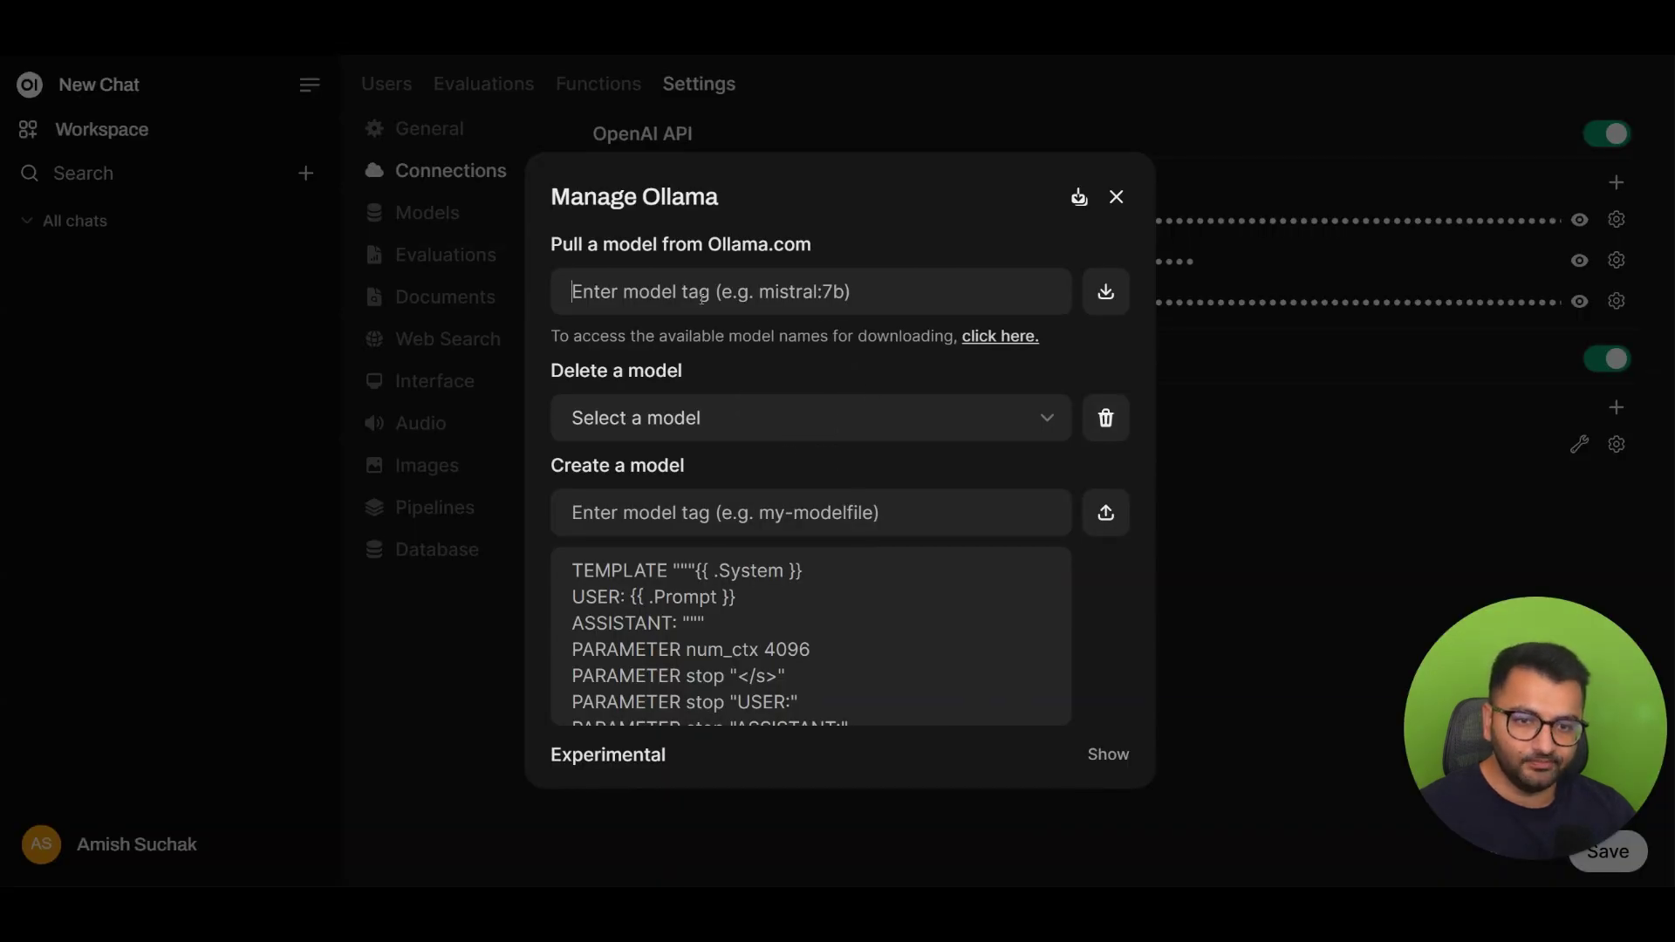
right_click(702, 298)
click(750, 430)
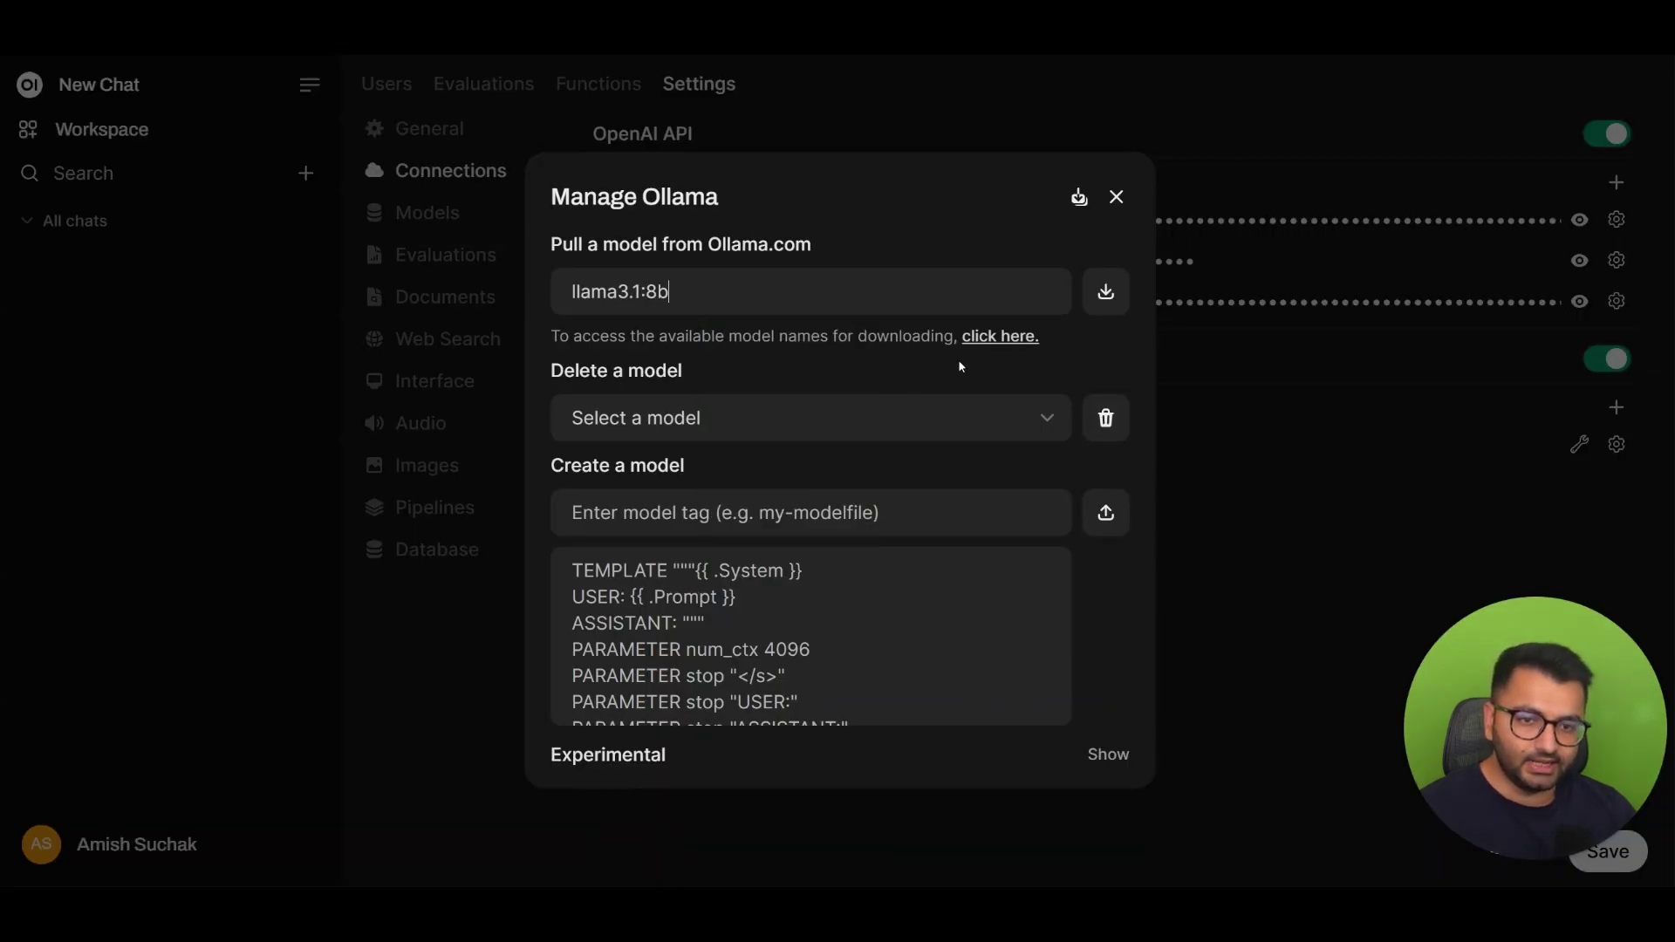
click(1106, 293)
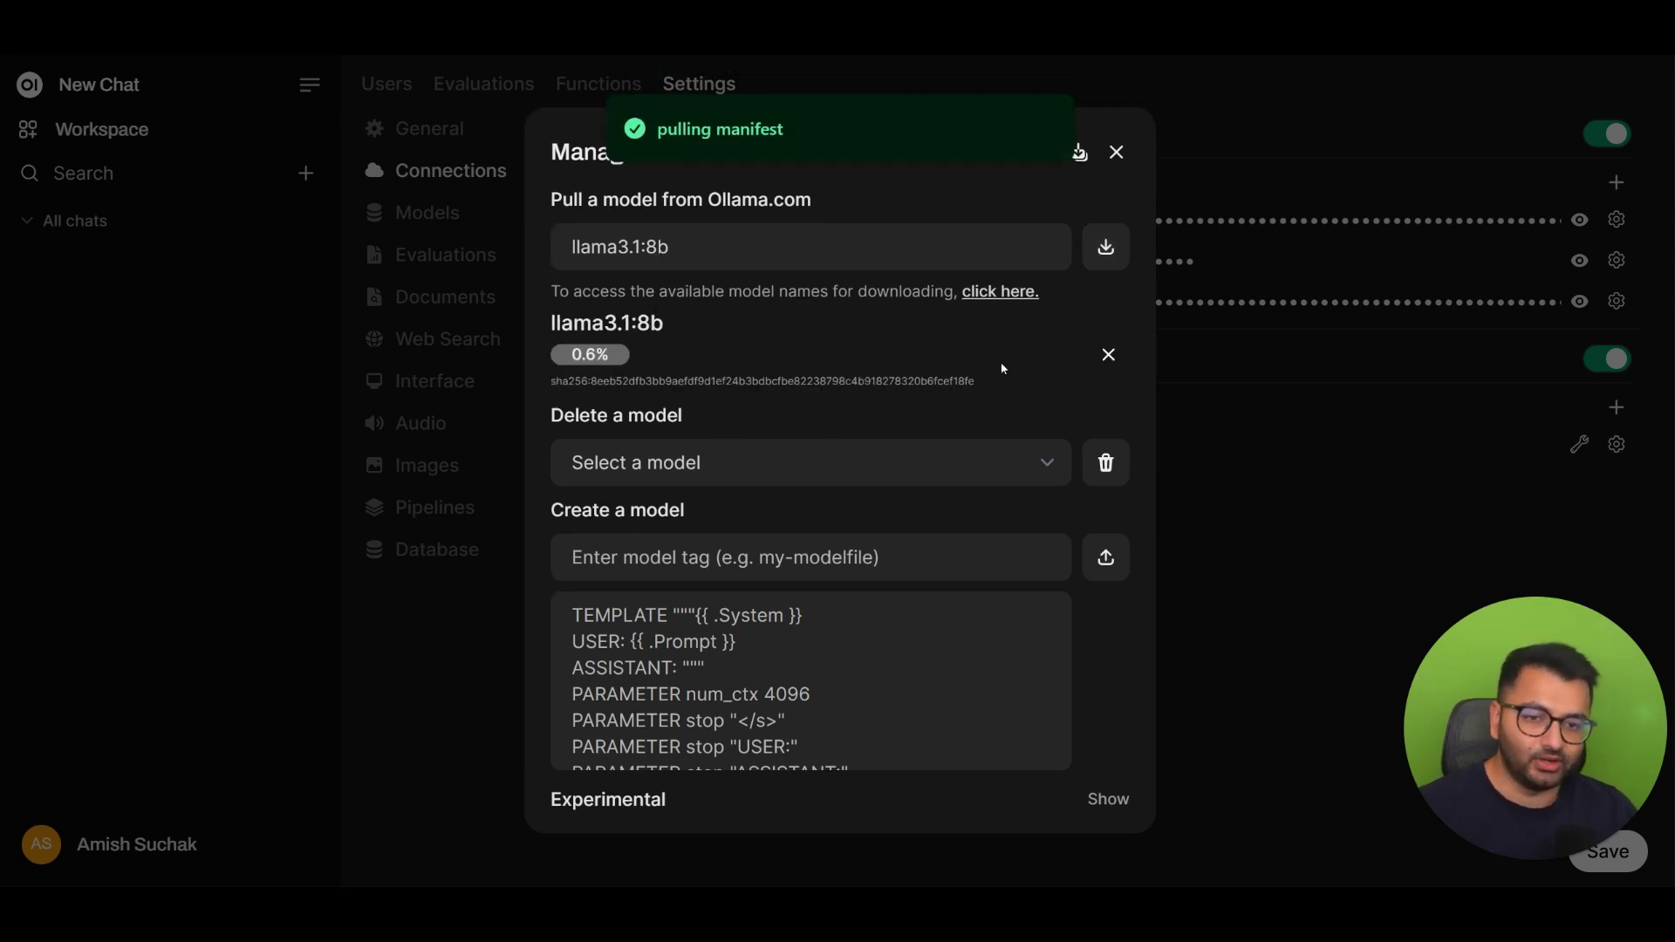
click(1109, 355)
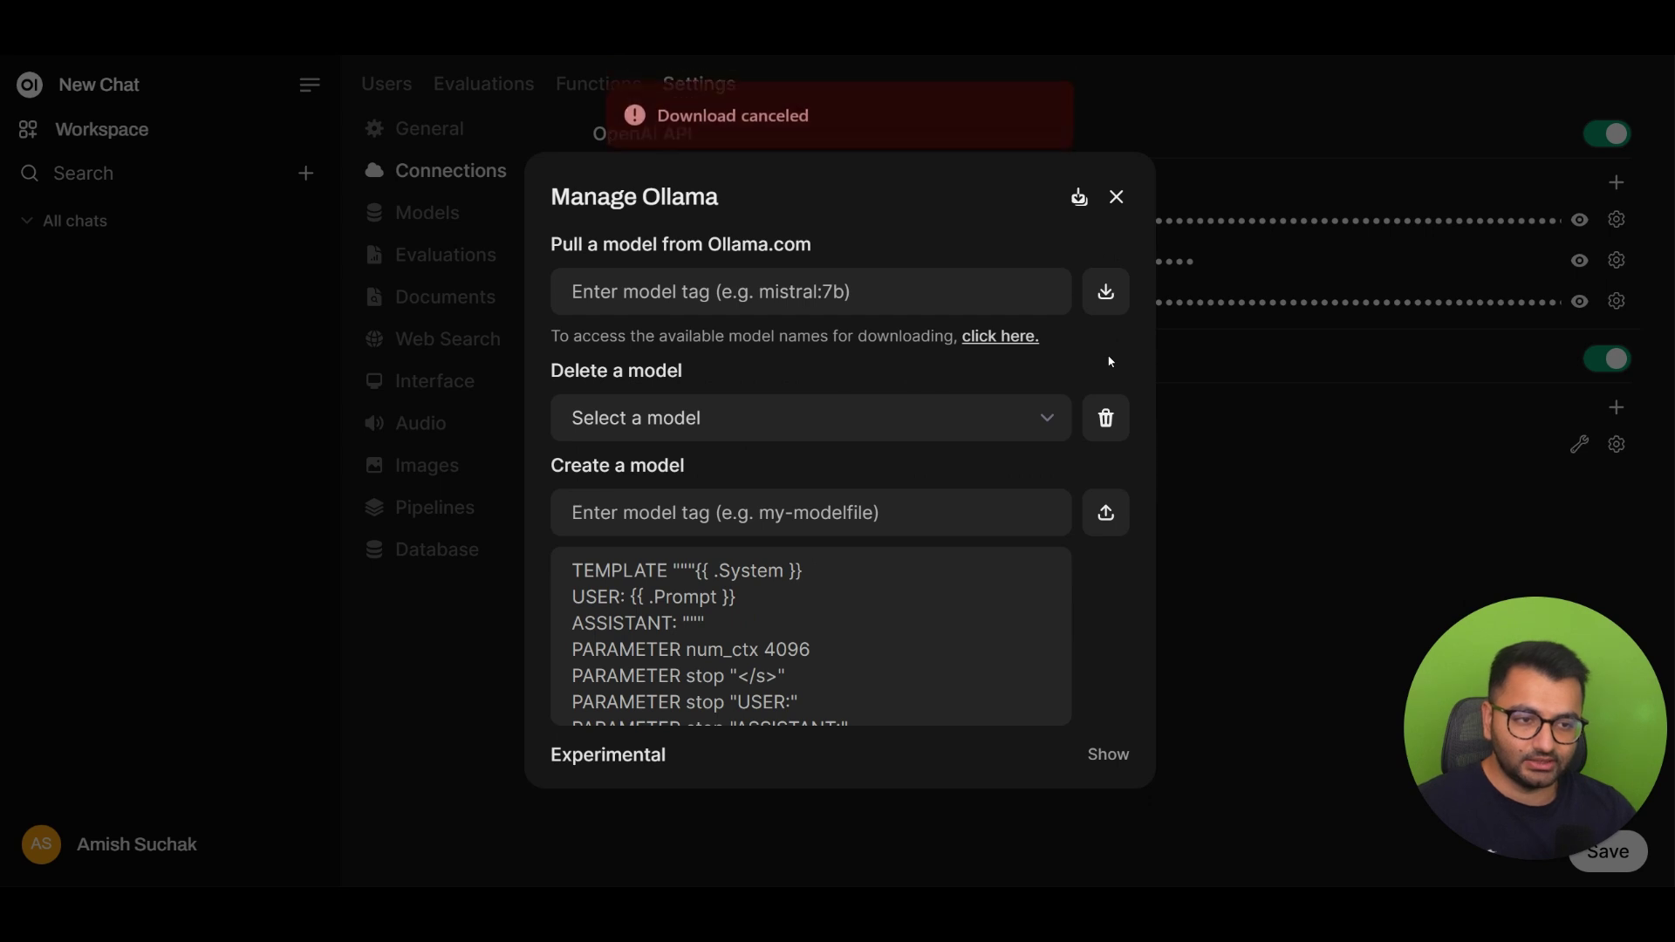
Open and close the Delete model list, then close the Manage Ollama panel.
click(977, 418)
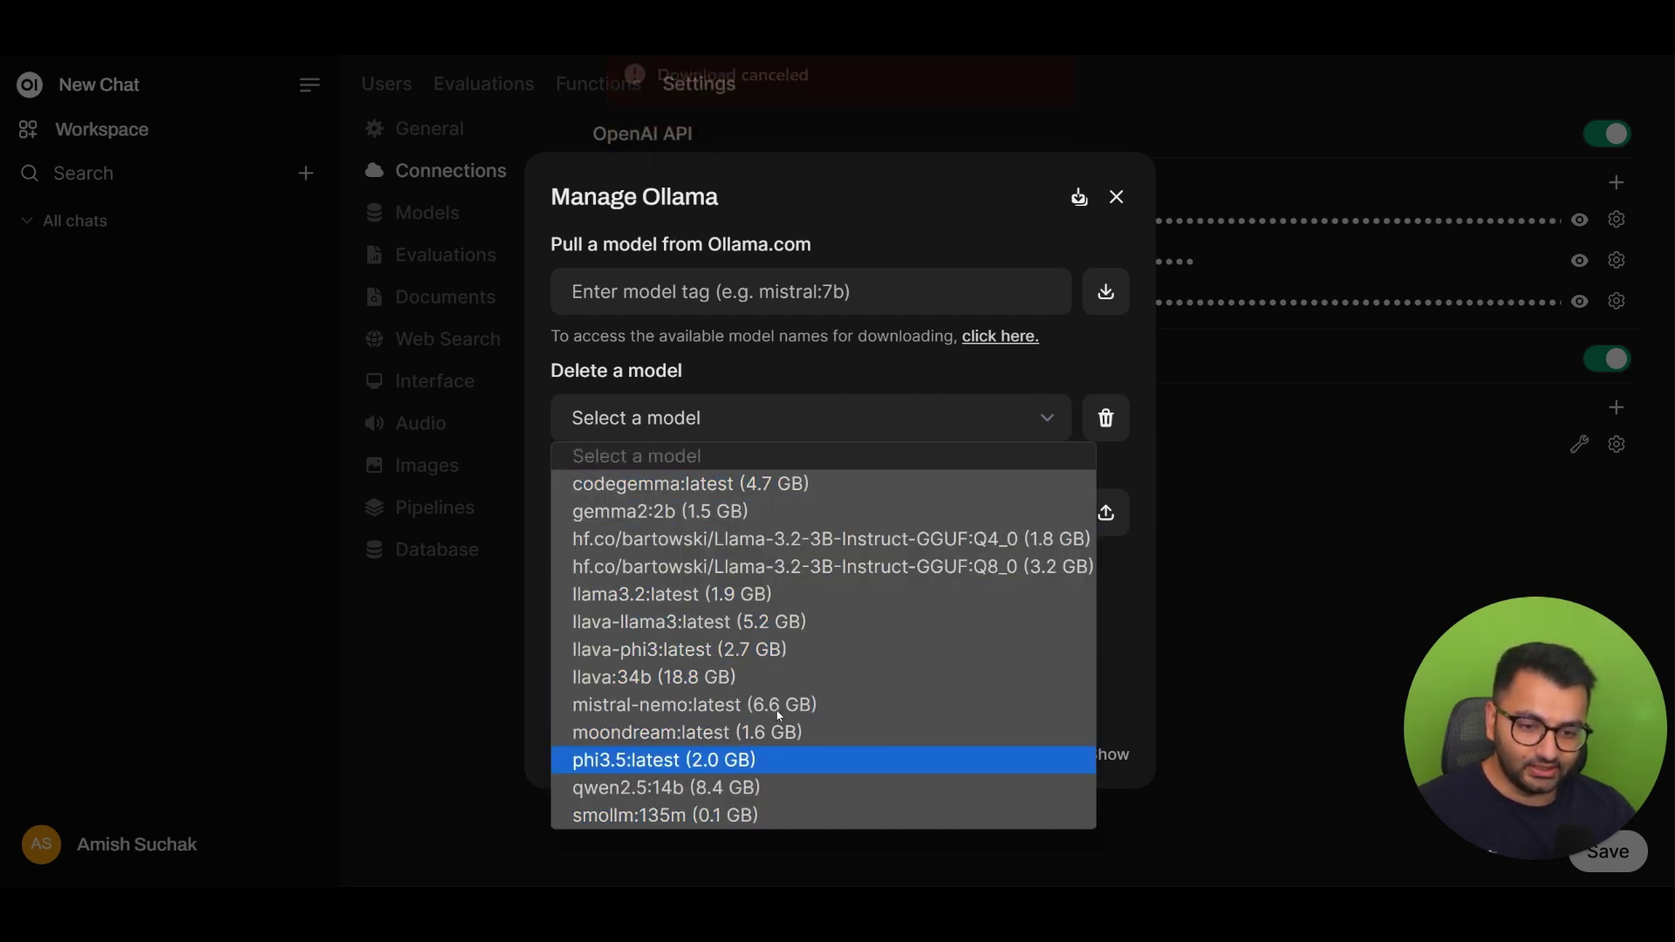
click(1117, 463)
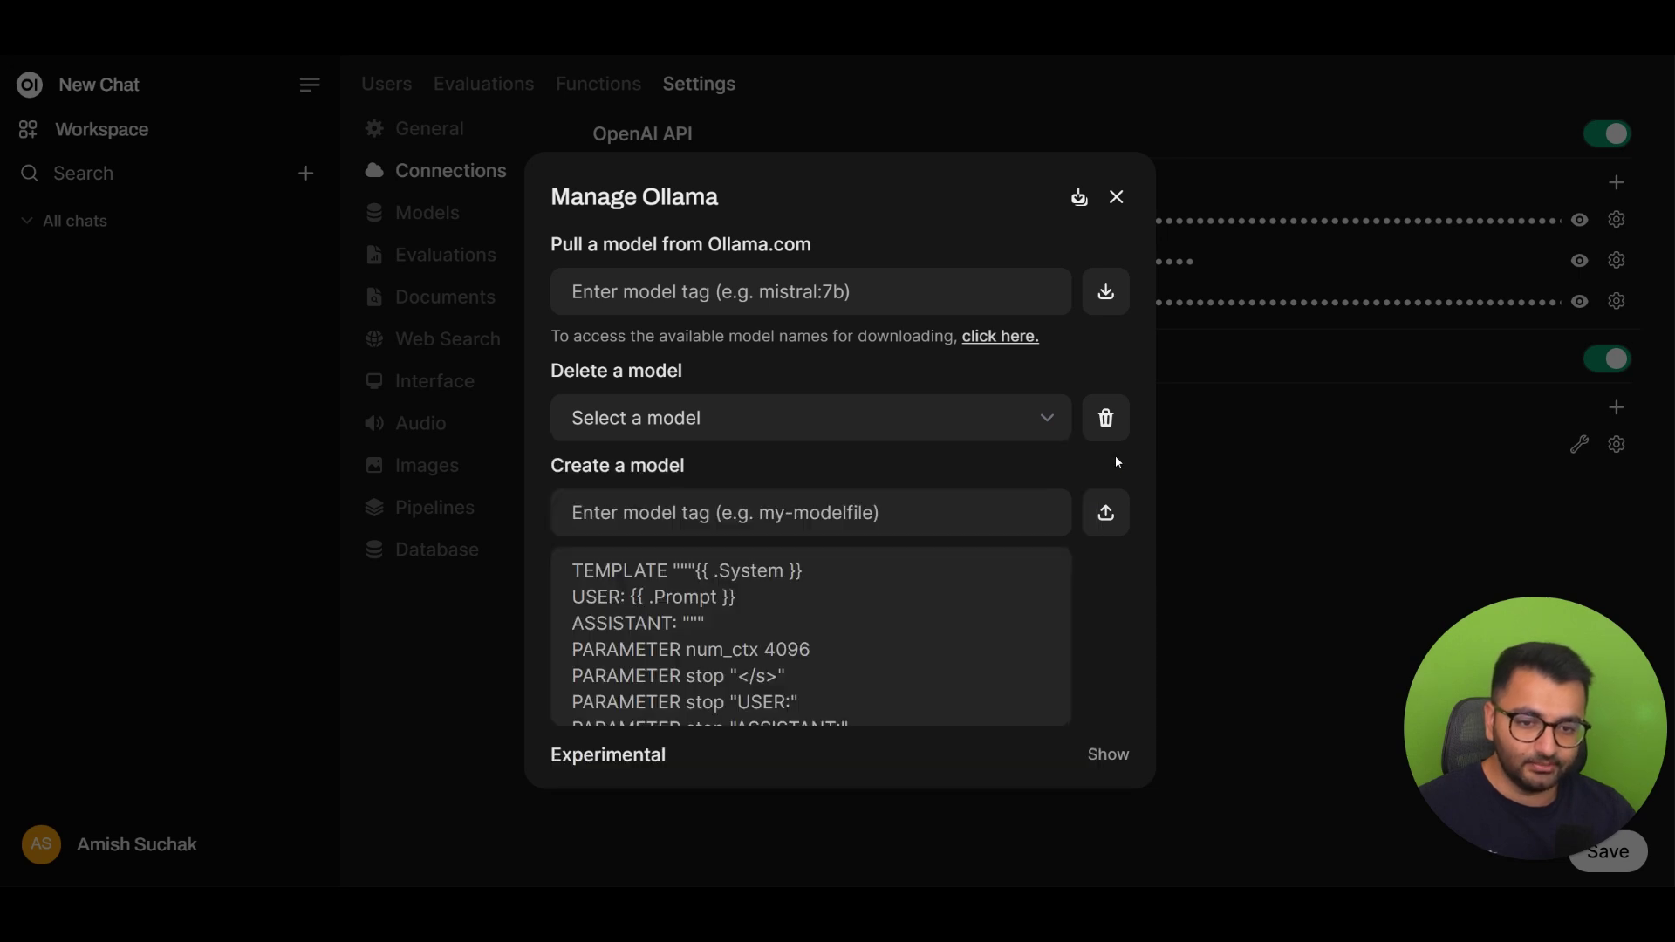
click(1168, 682)
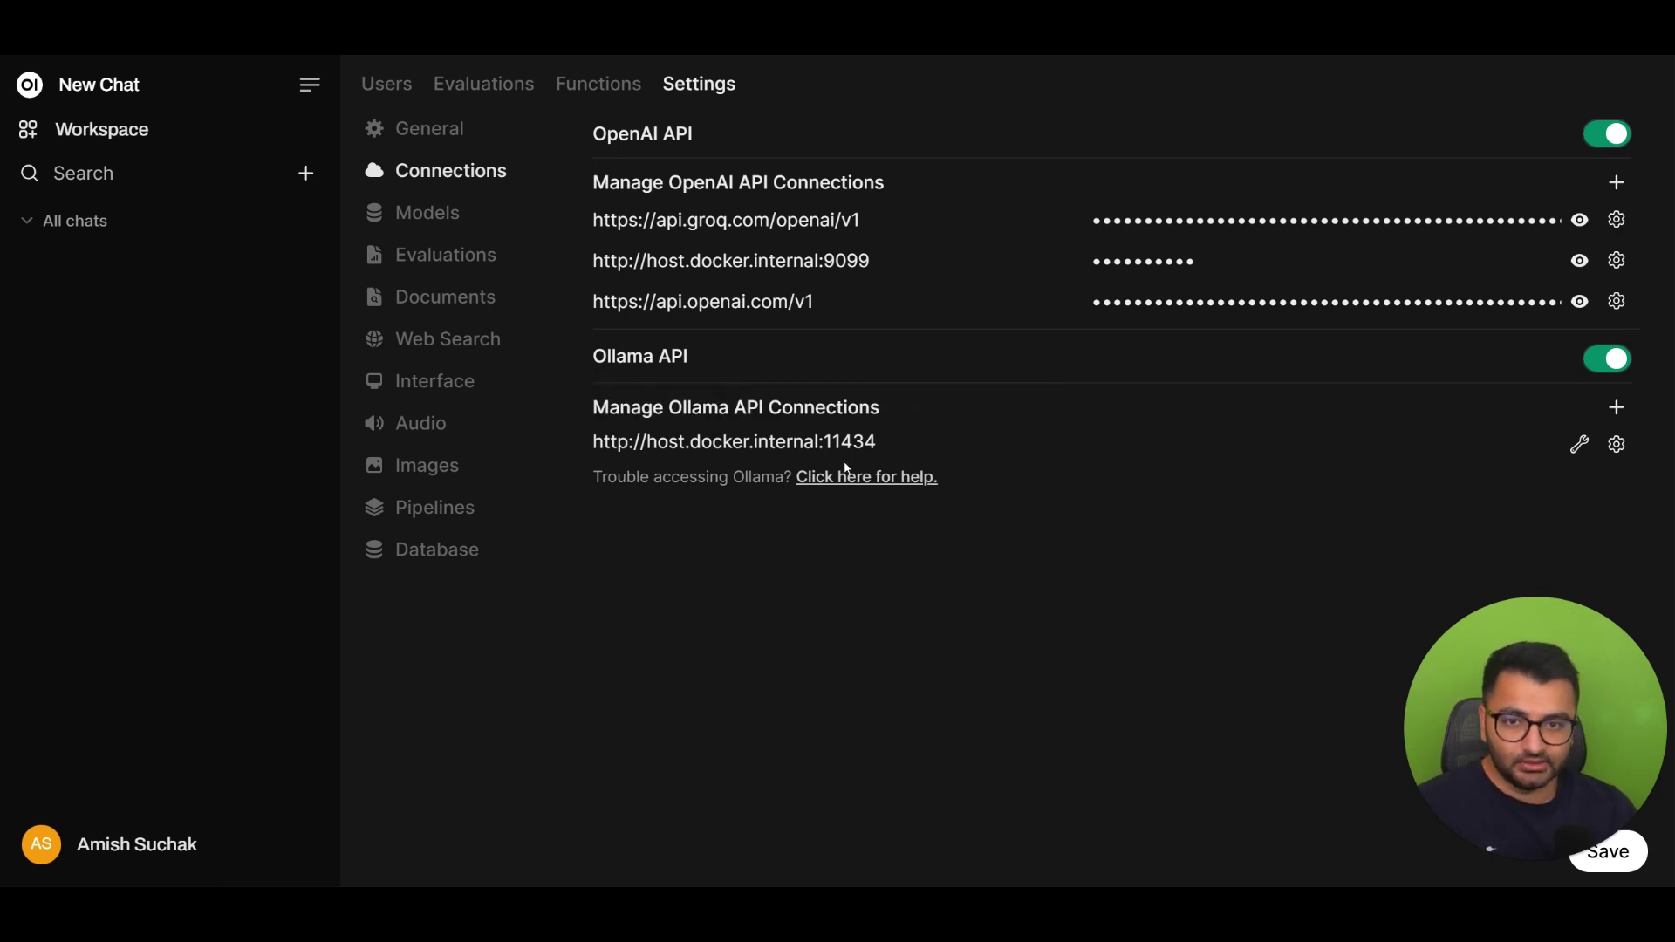
In the Models list, disable gpt-3.5-turbo-16k, -instruct, -1106, -0125 and gpt-3.5-turbo.
click(471, 213)
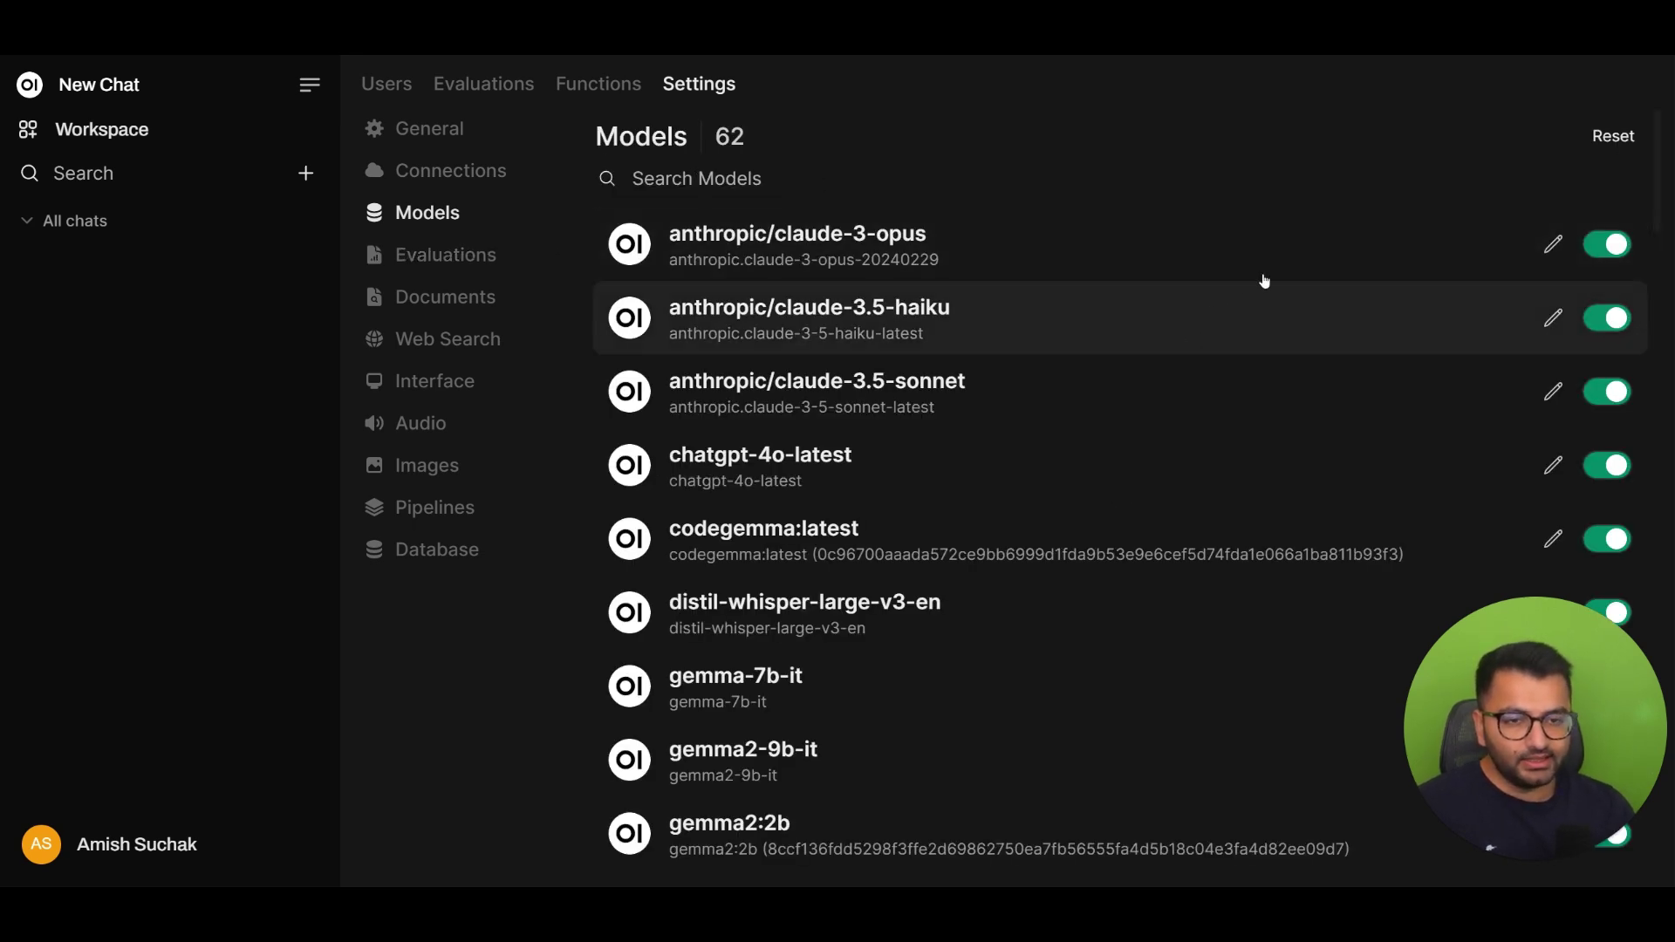
scroll(1609, 251, down, 4)
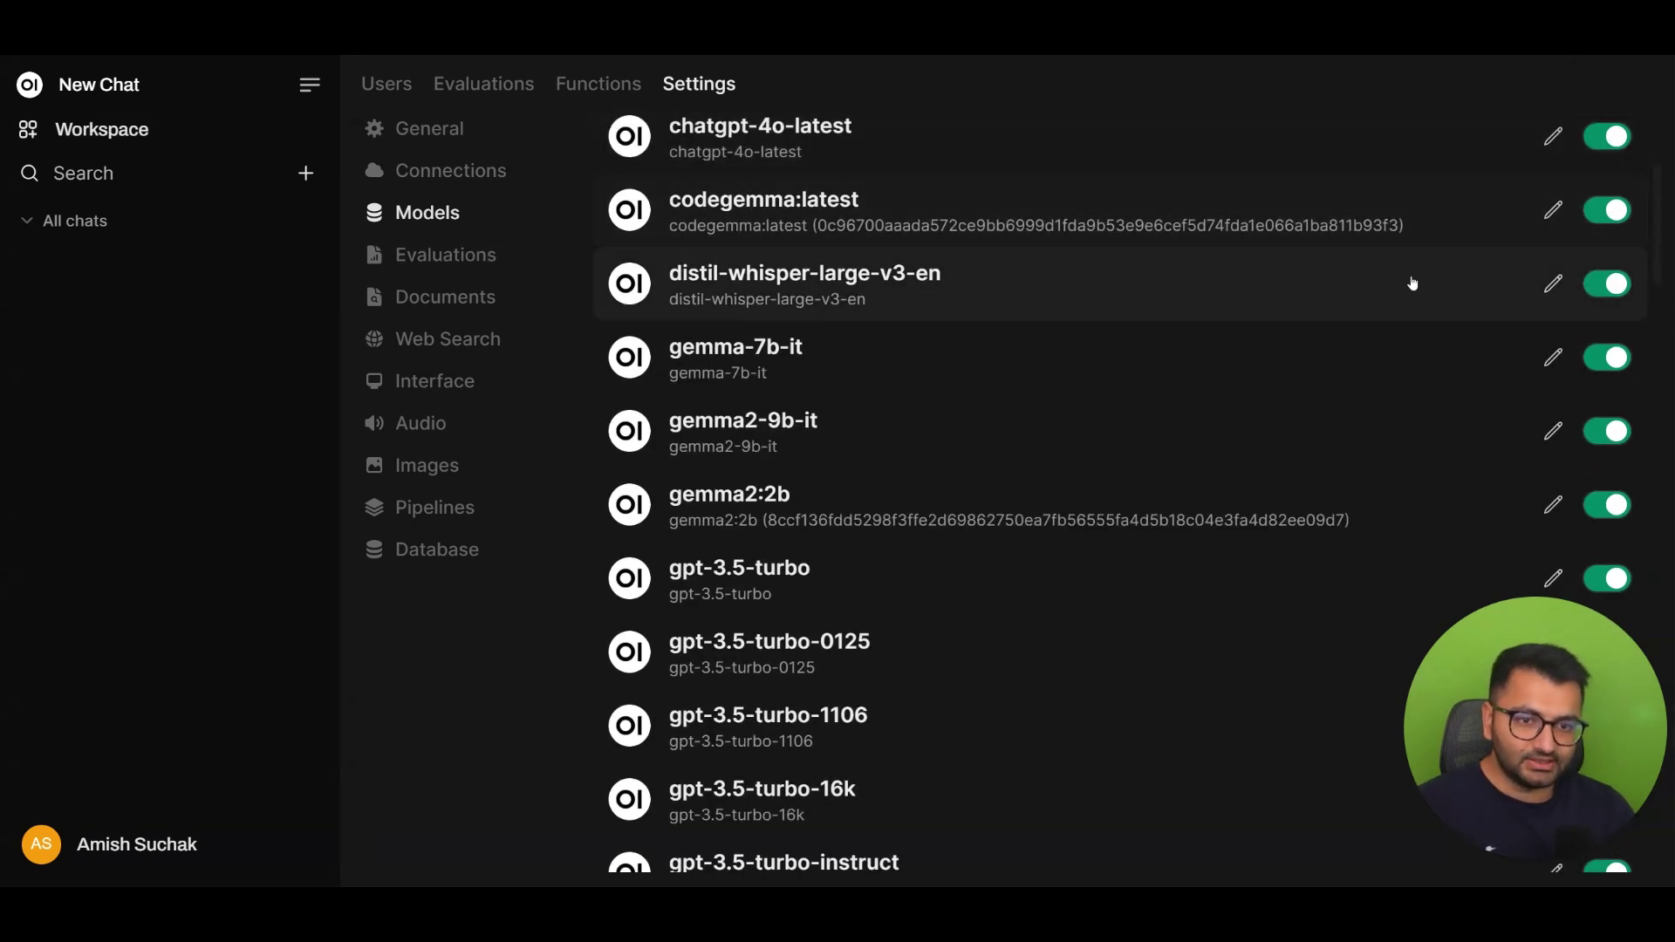
scroll(1300, 296, up, 4)
scroll(1300, 301, down, 5)
scroll(1300, 307, down, 4)
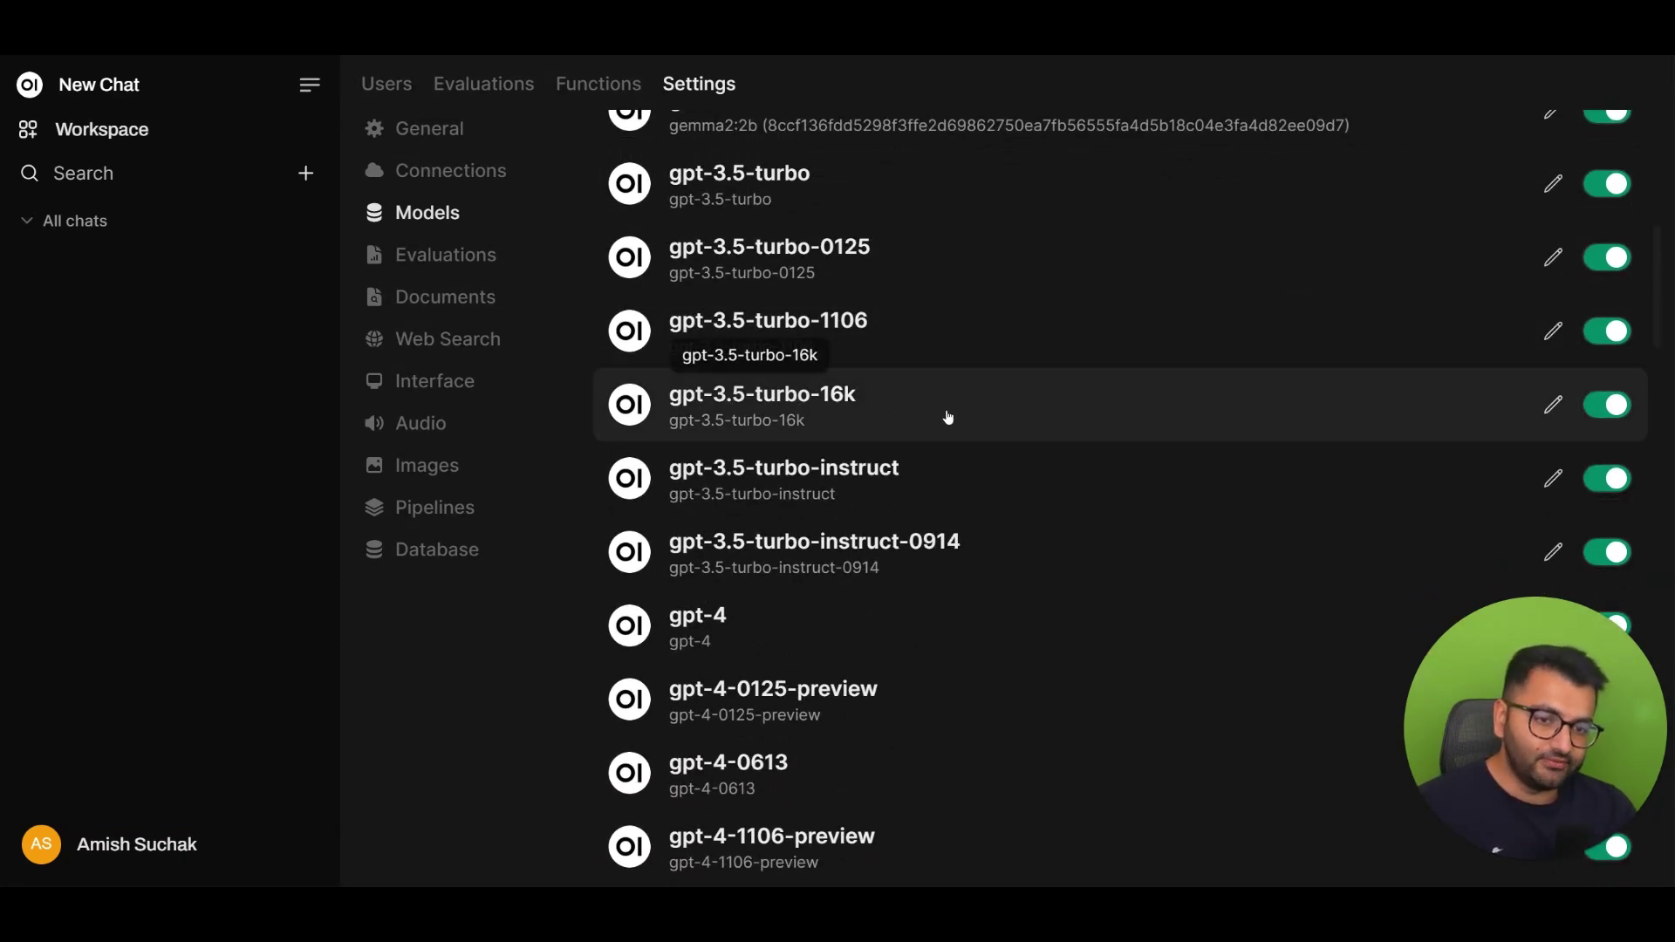
click(1611, 406)
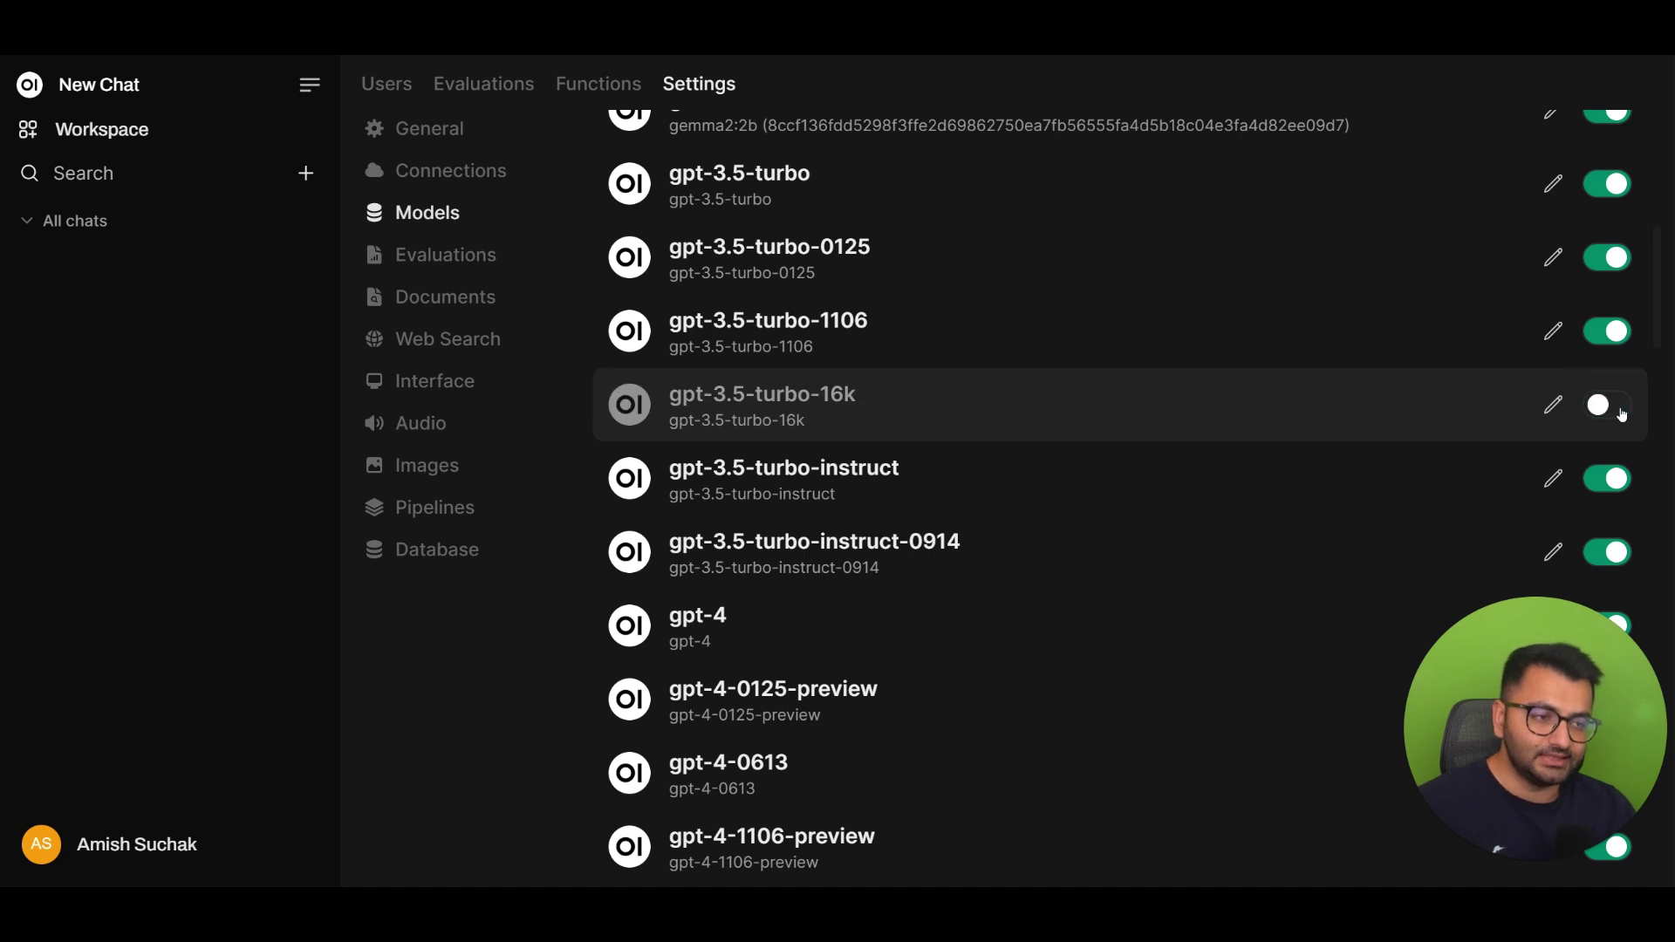
click(1611, 479)
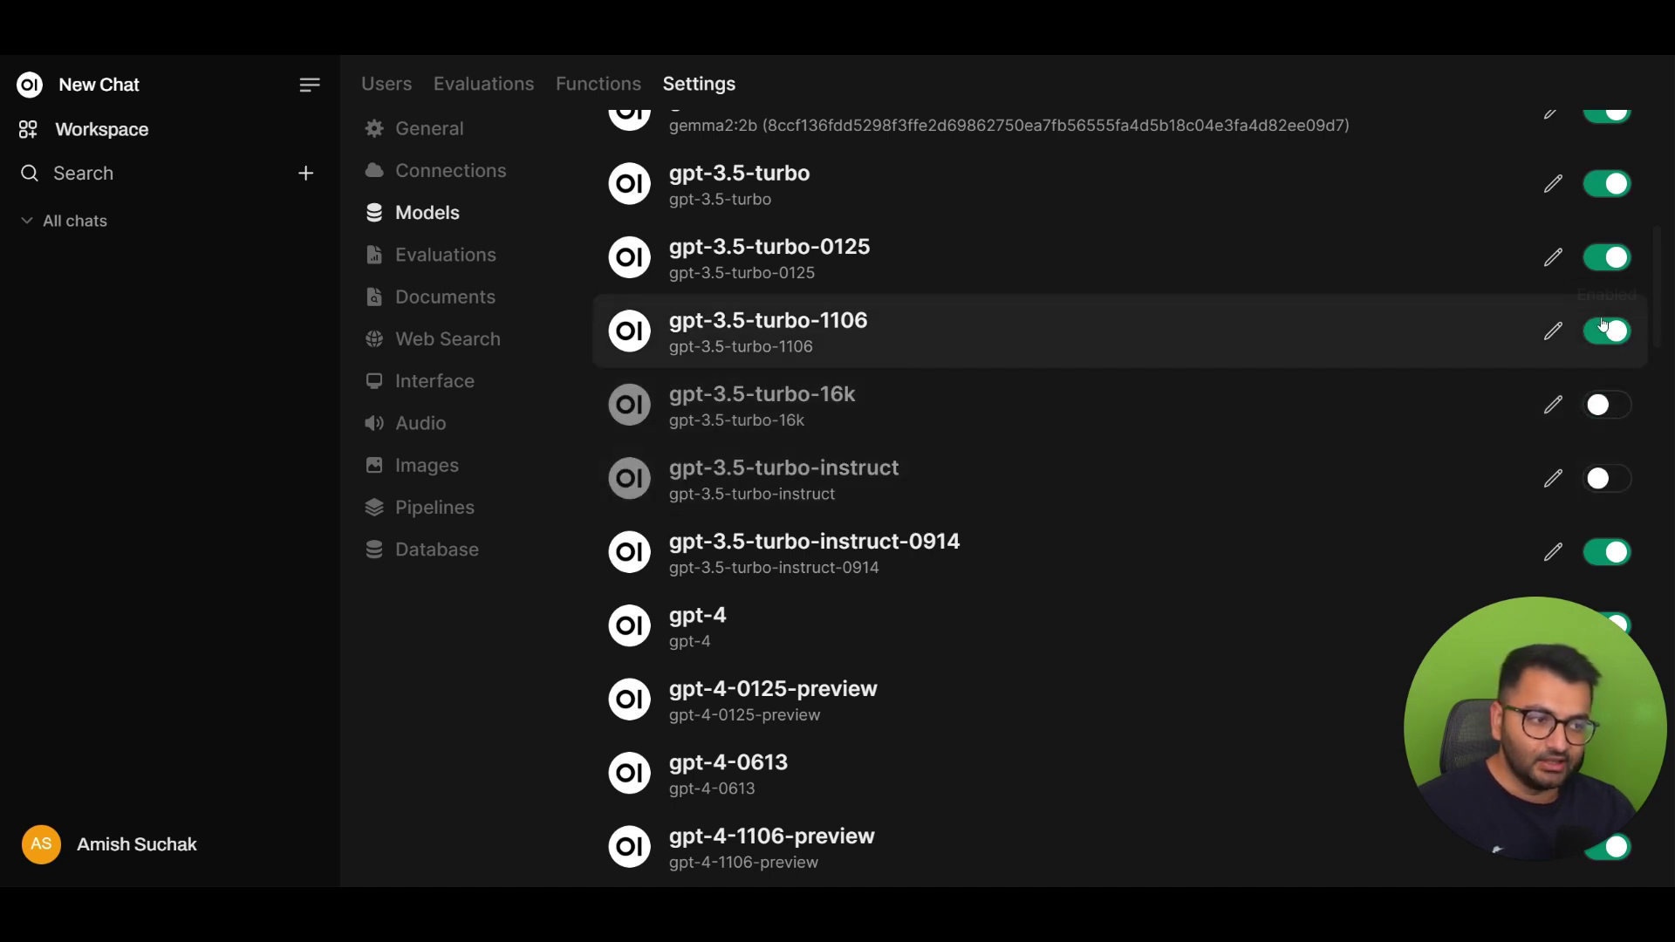
click(1606, 327)
click(1607, 257)
click(1608, 184)
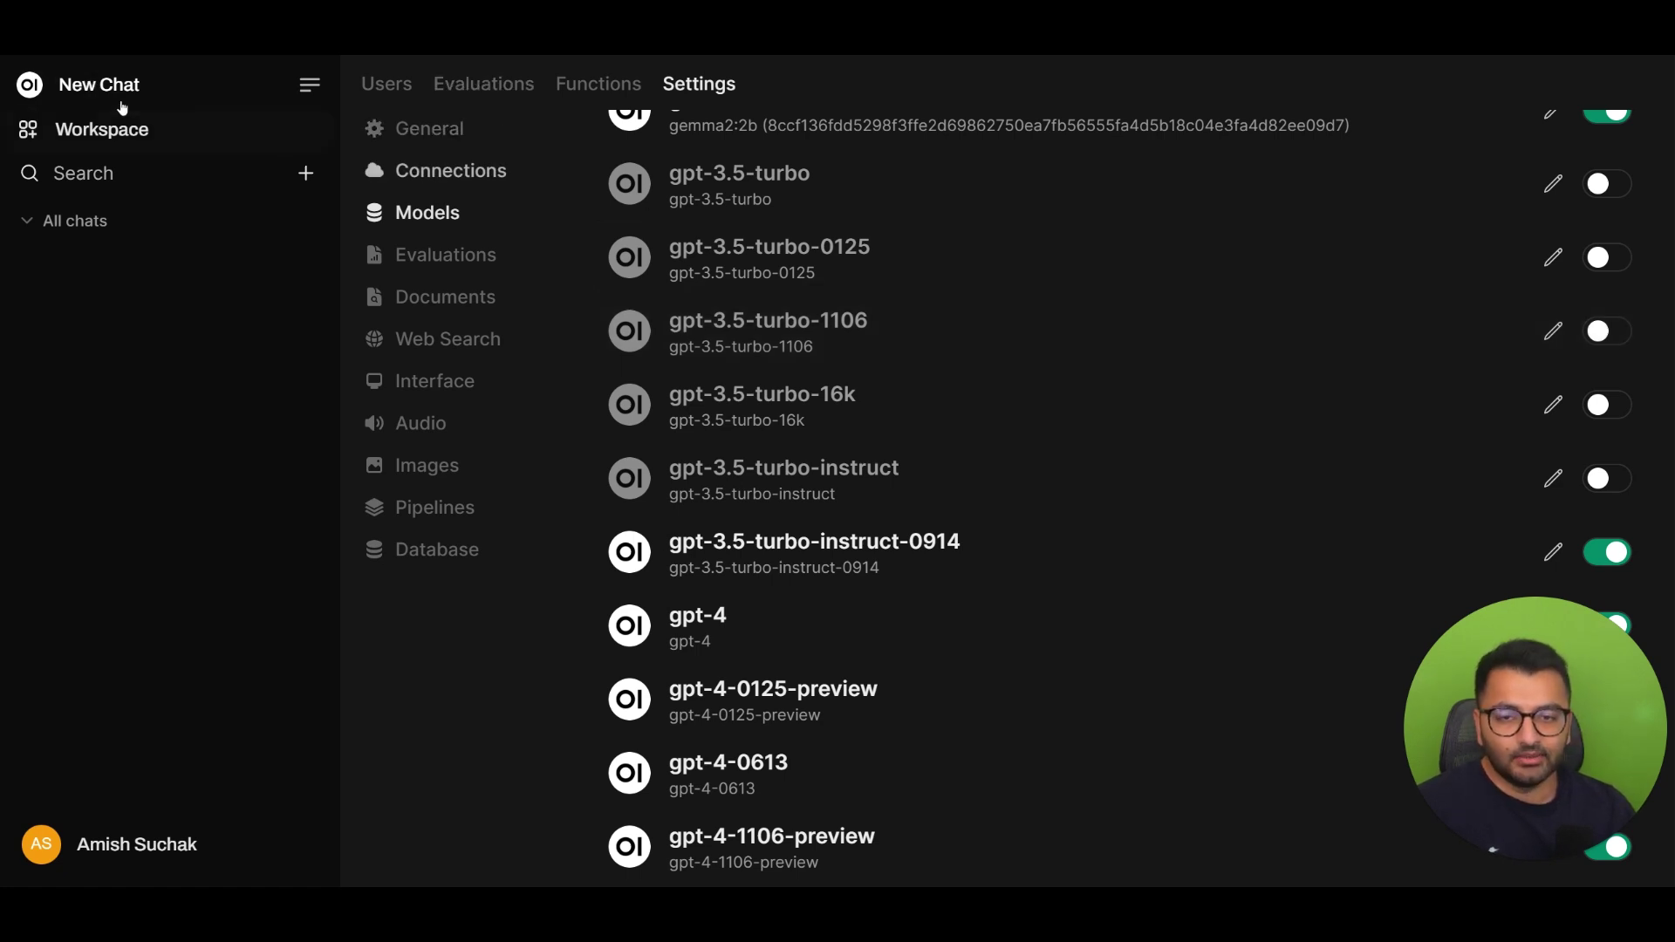
In Evaluations, clear the Arena Models text and start a new arena model with Public visibility.
click(472, 255)
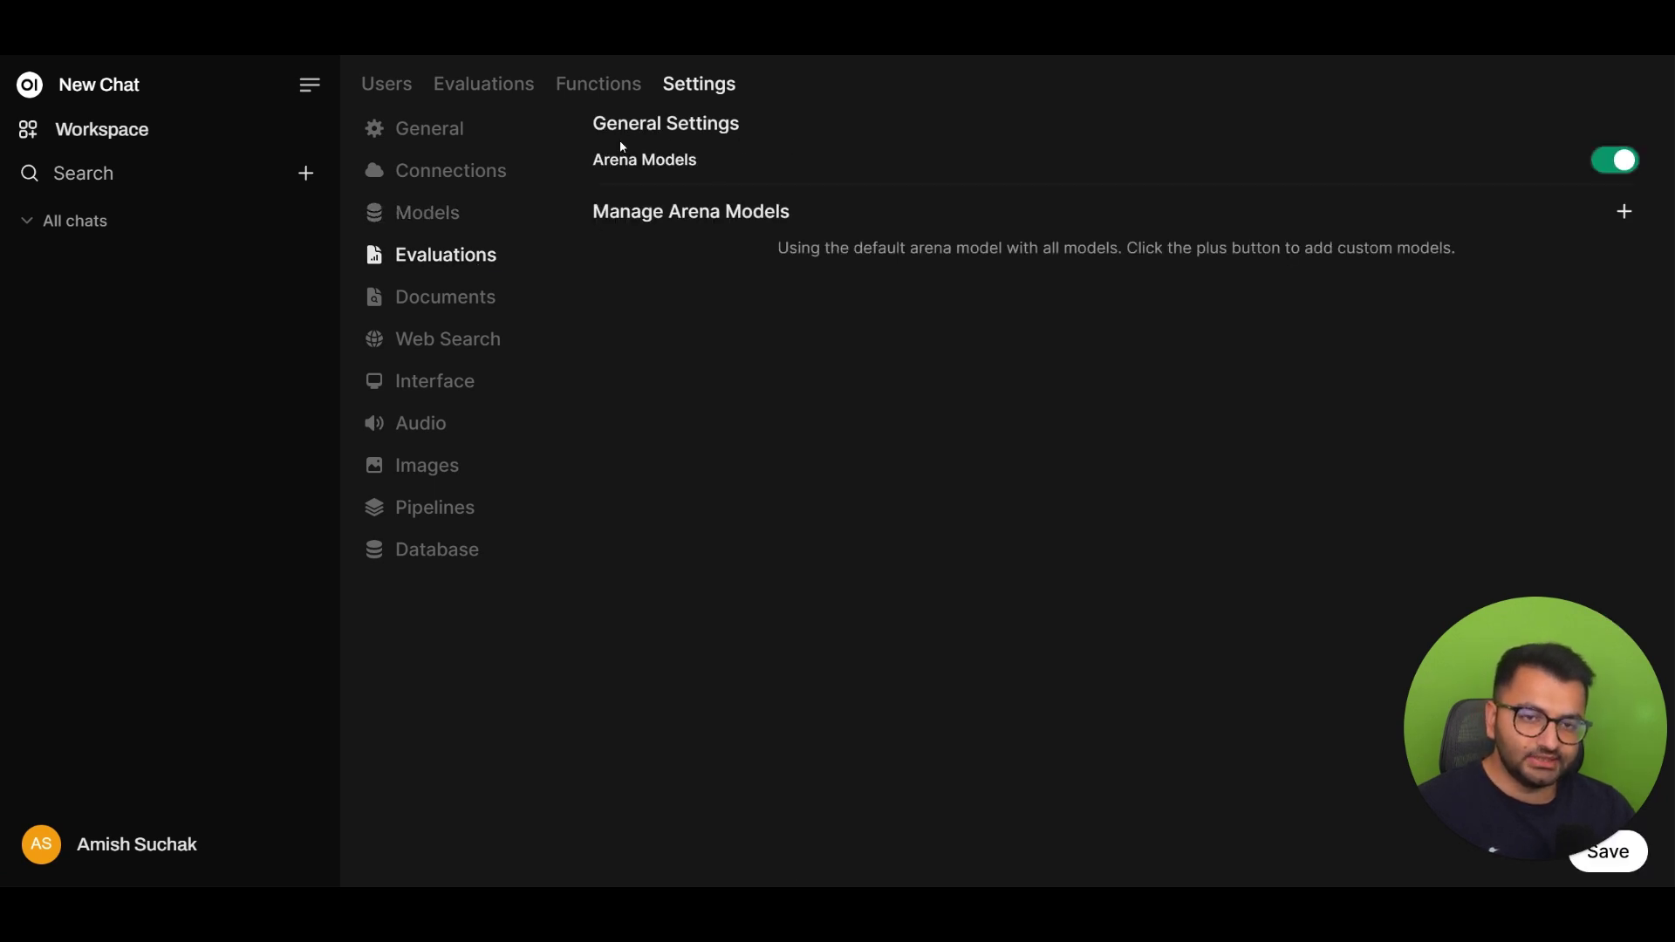
drag(594, 162, 698, 161)
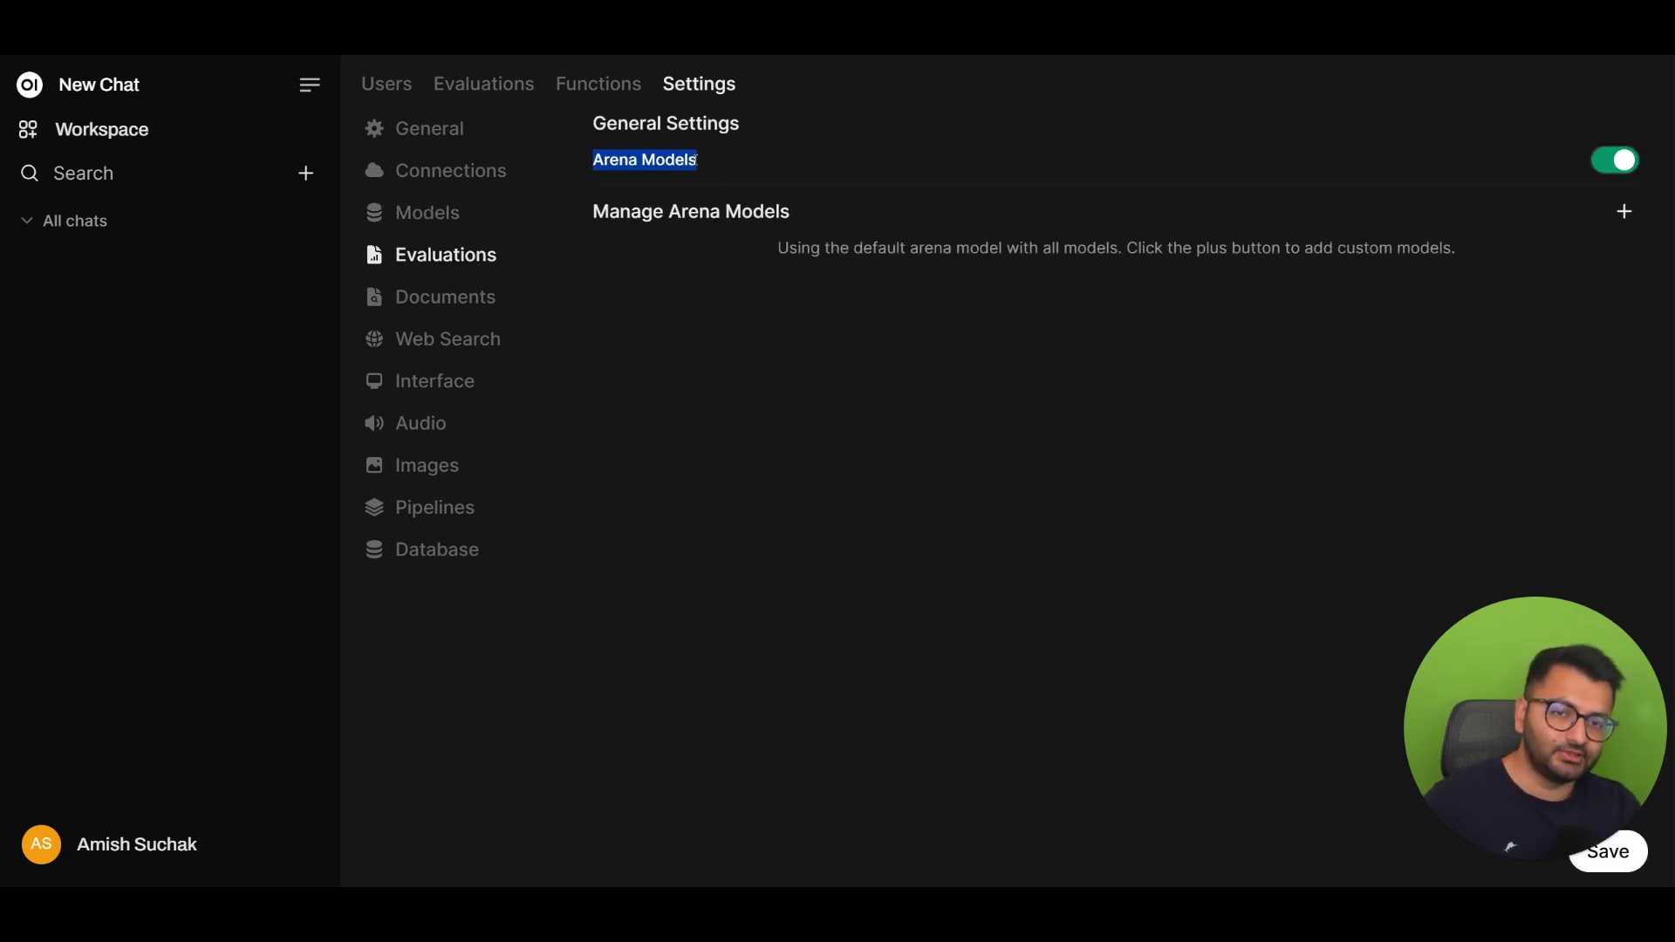
click(699, 161)
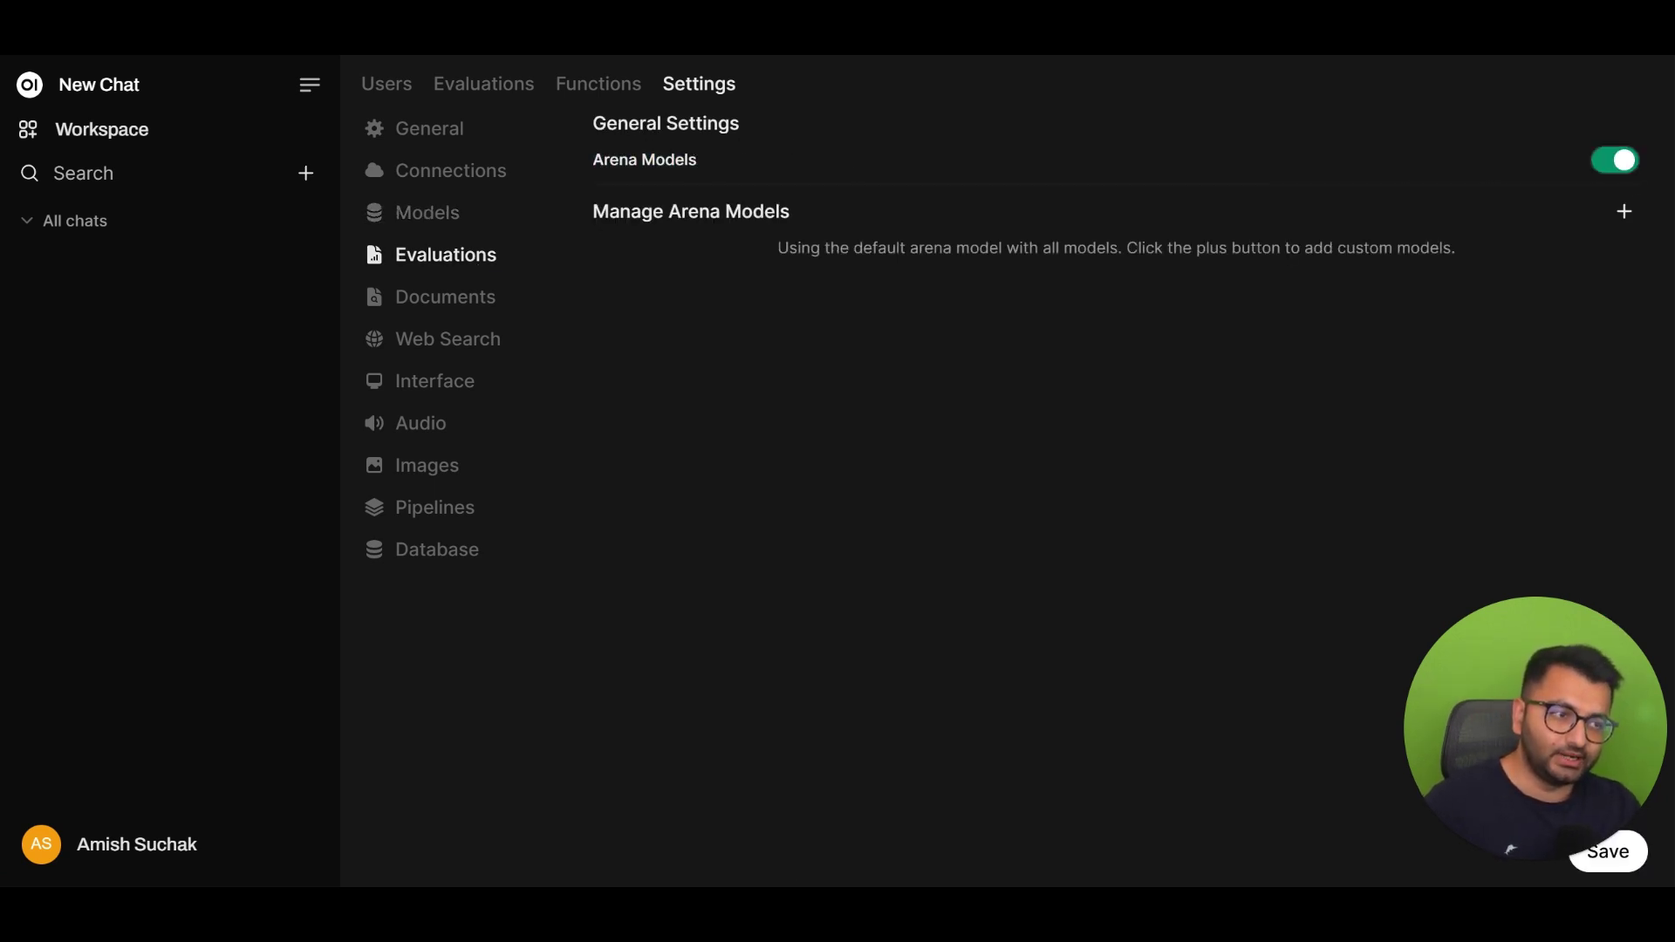
click(1626, 214)
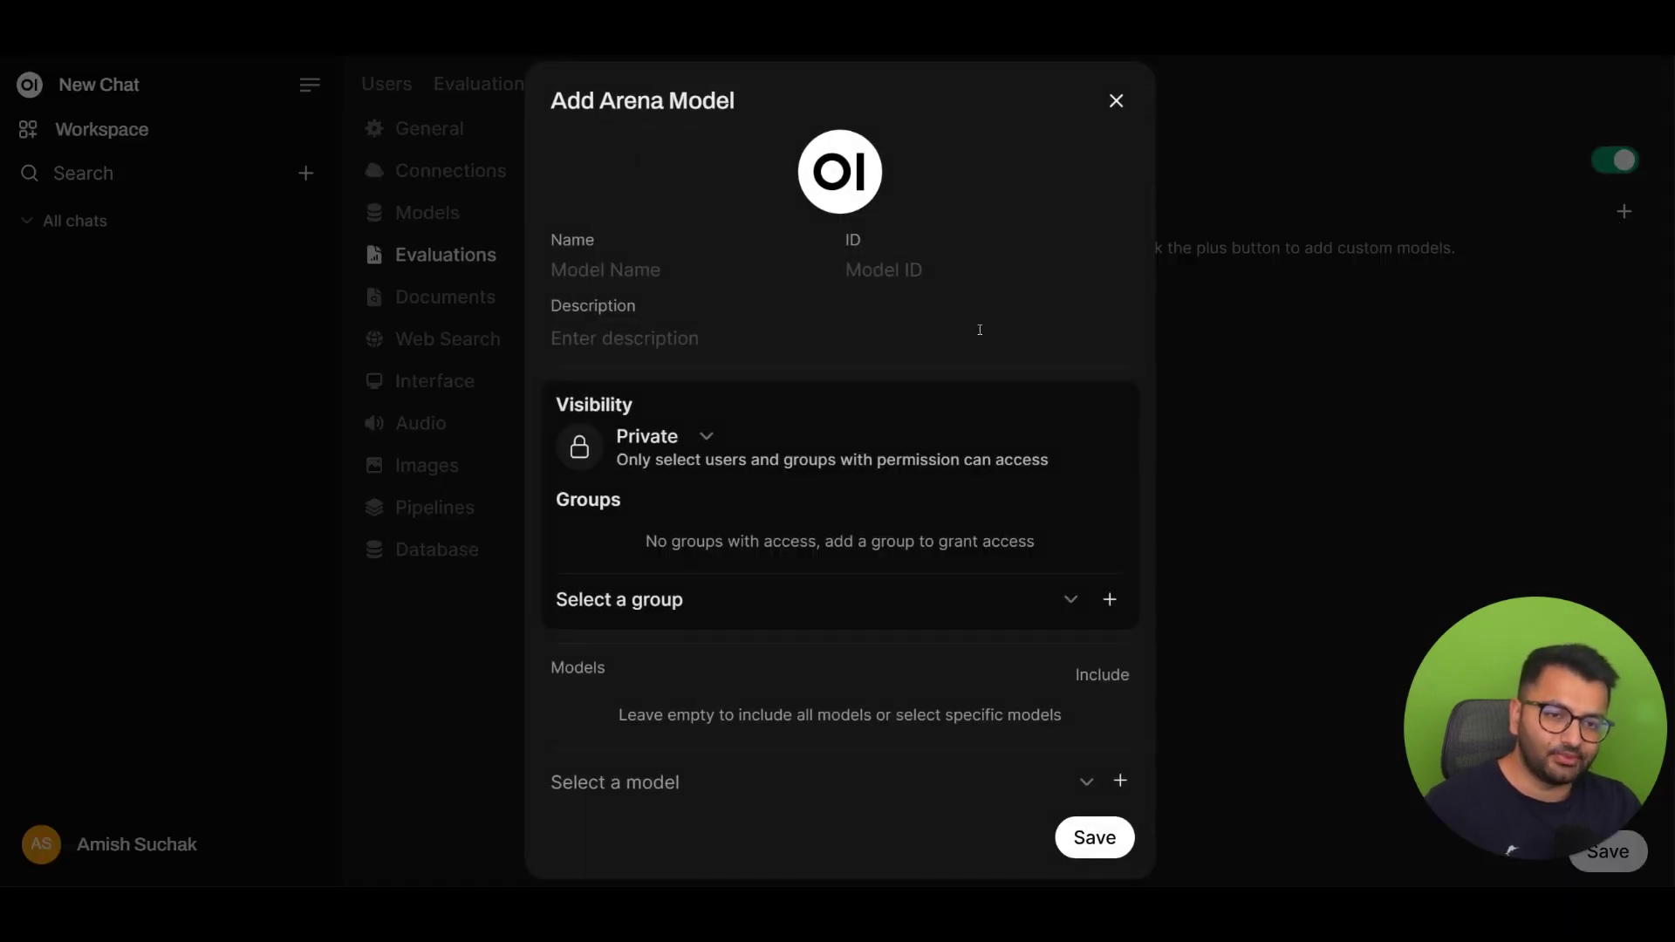
click(703, 440)
click(672, 490)
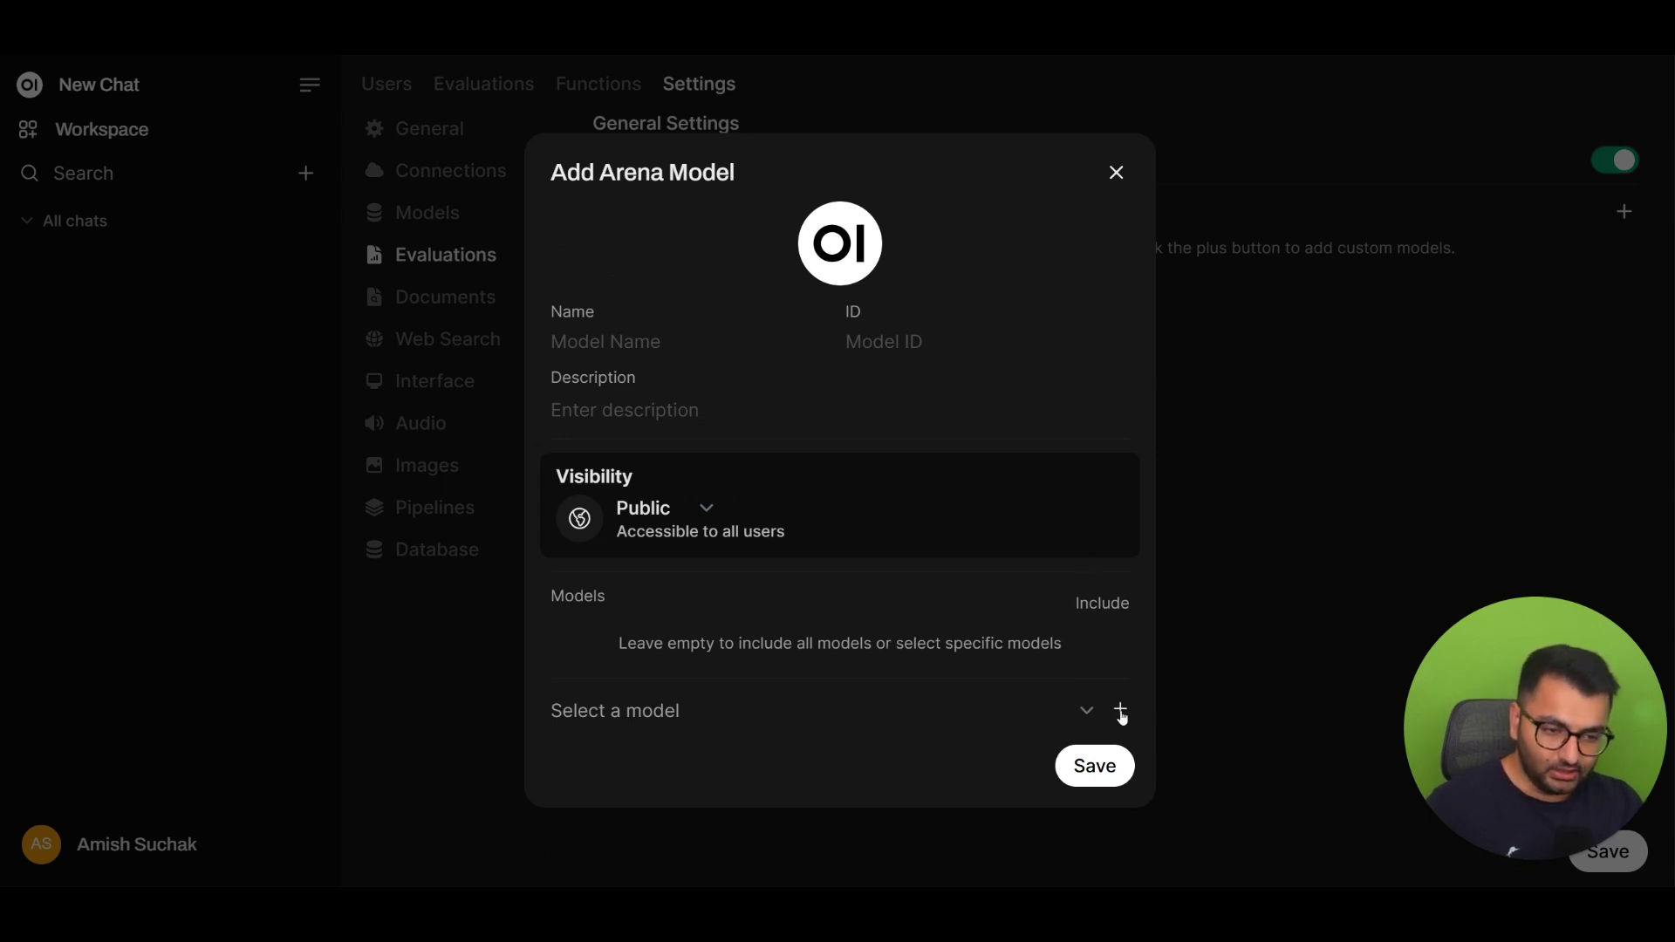
Include anthropic/claude-3.5-sonnet, pick gpt-4o as the next model, then close the form unsaved.
click(797, 709)
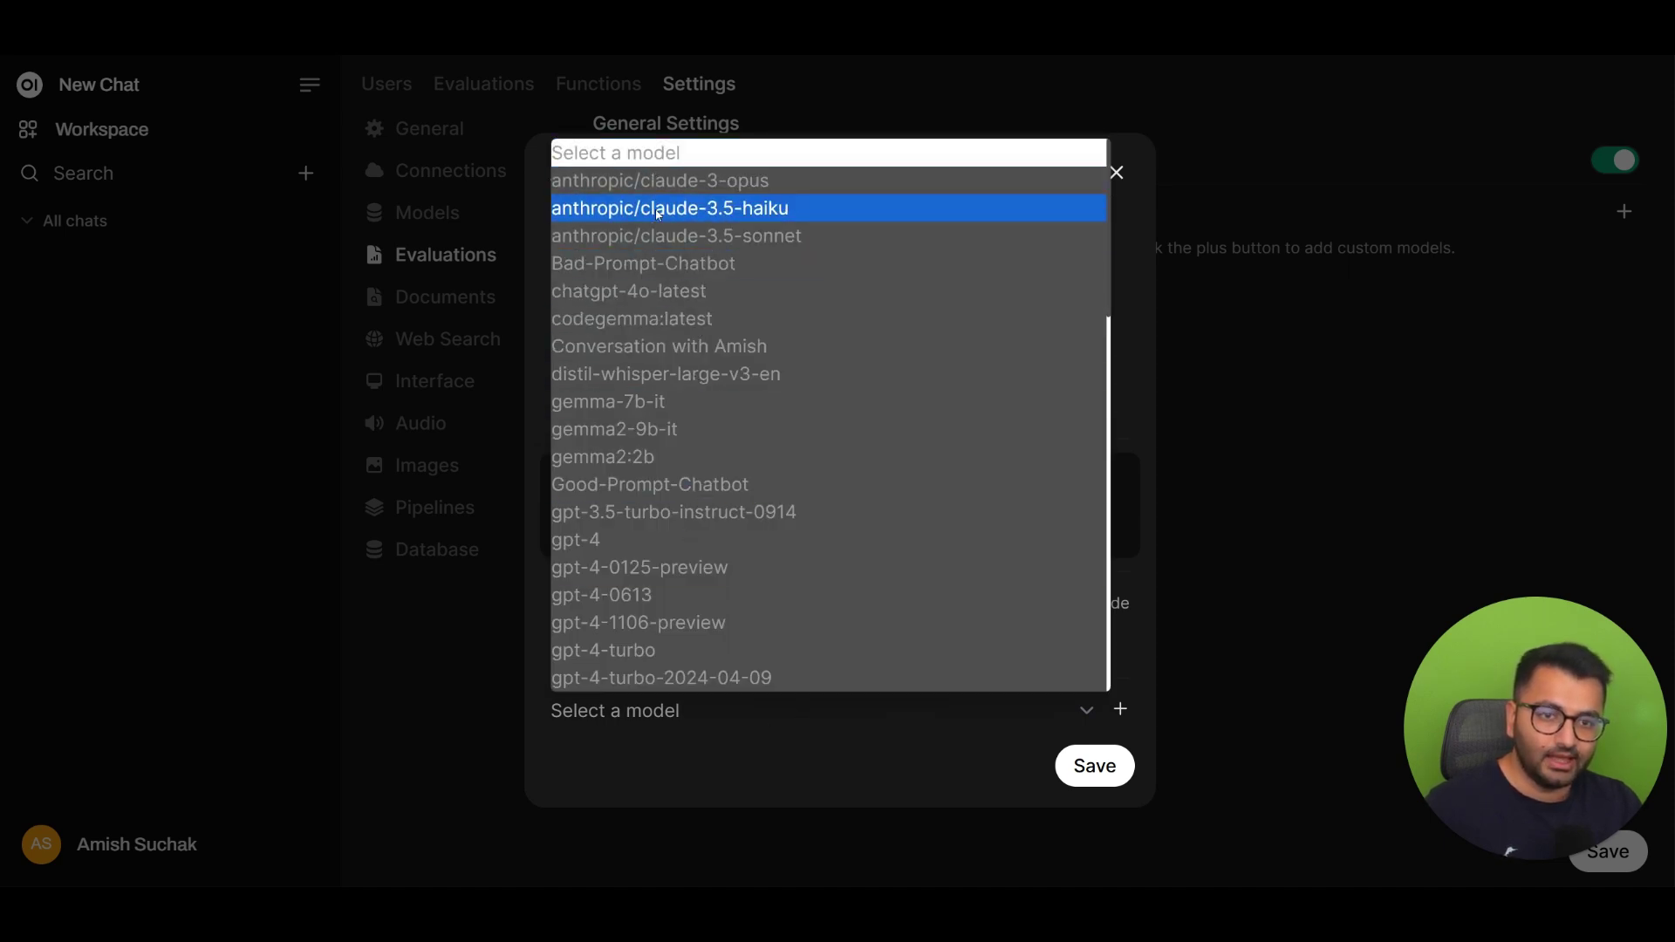
click(674, 233)
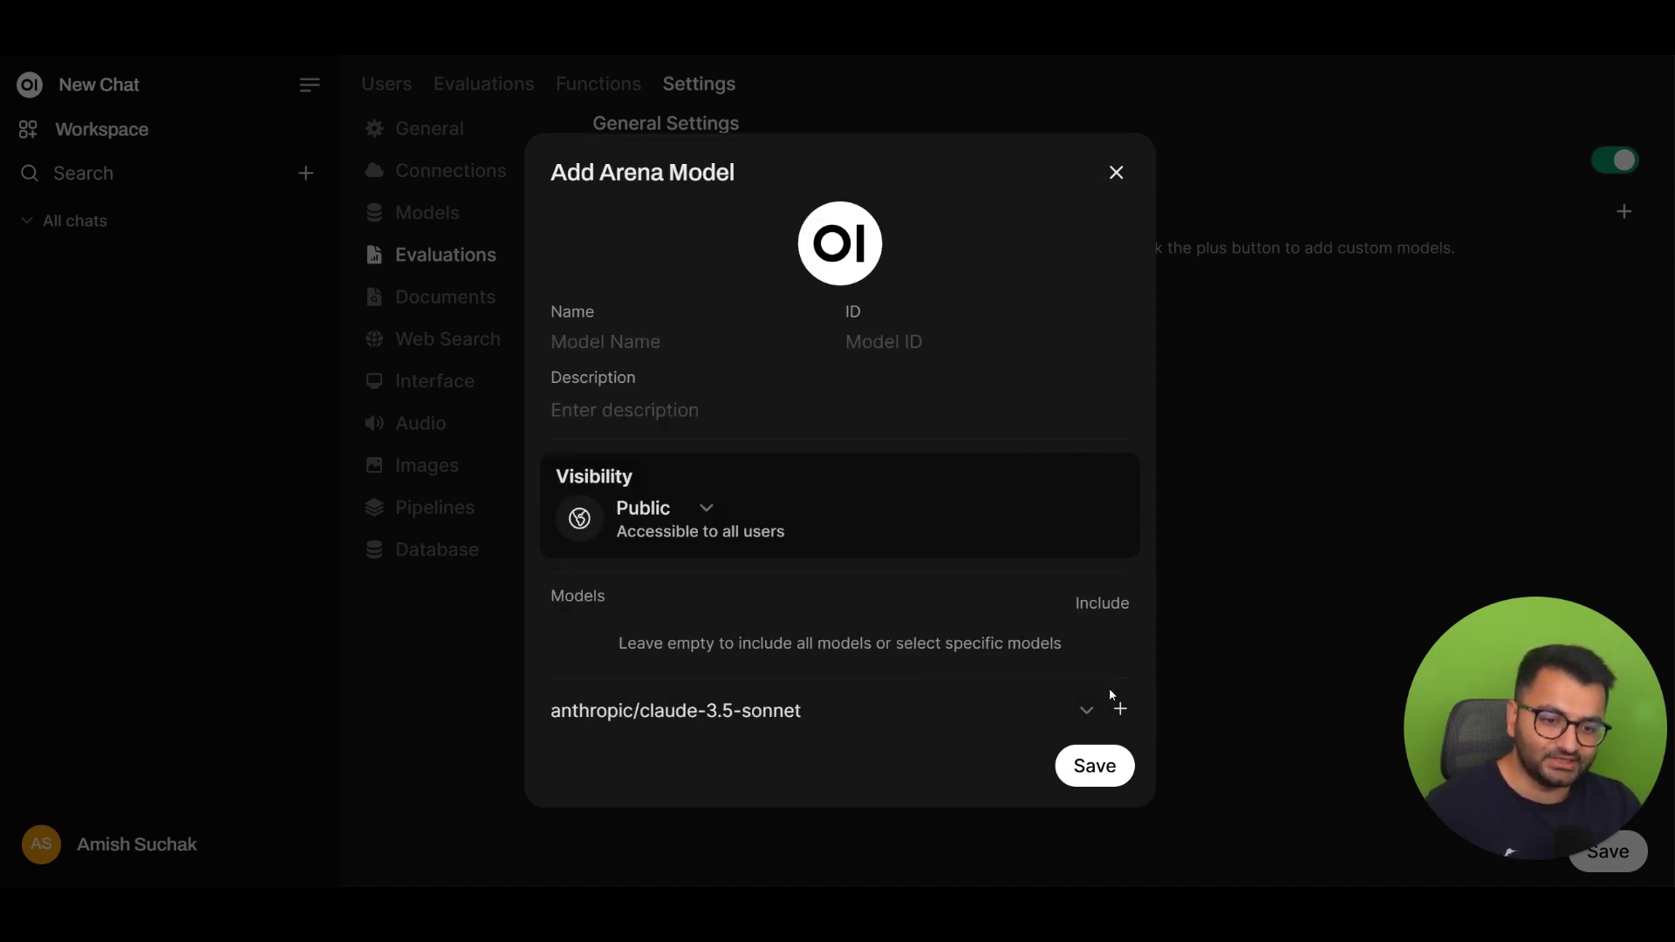
click(1119, 706)
click(626, 712)
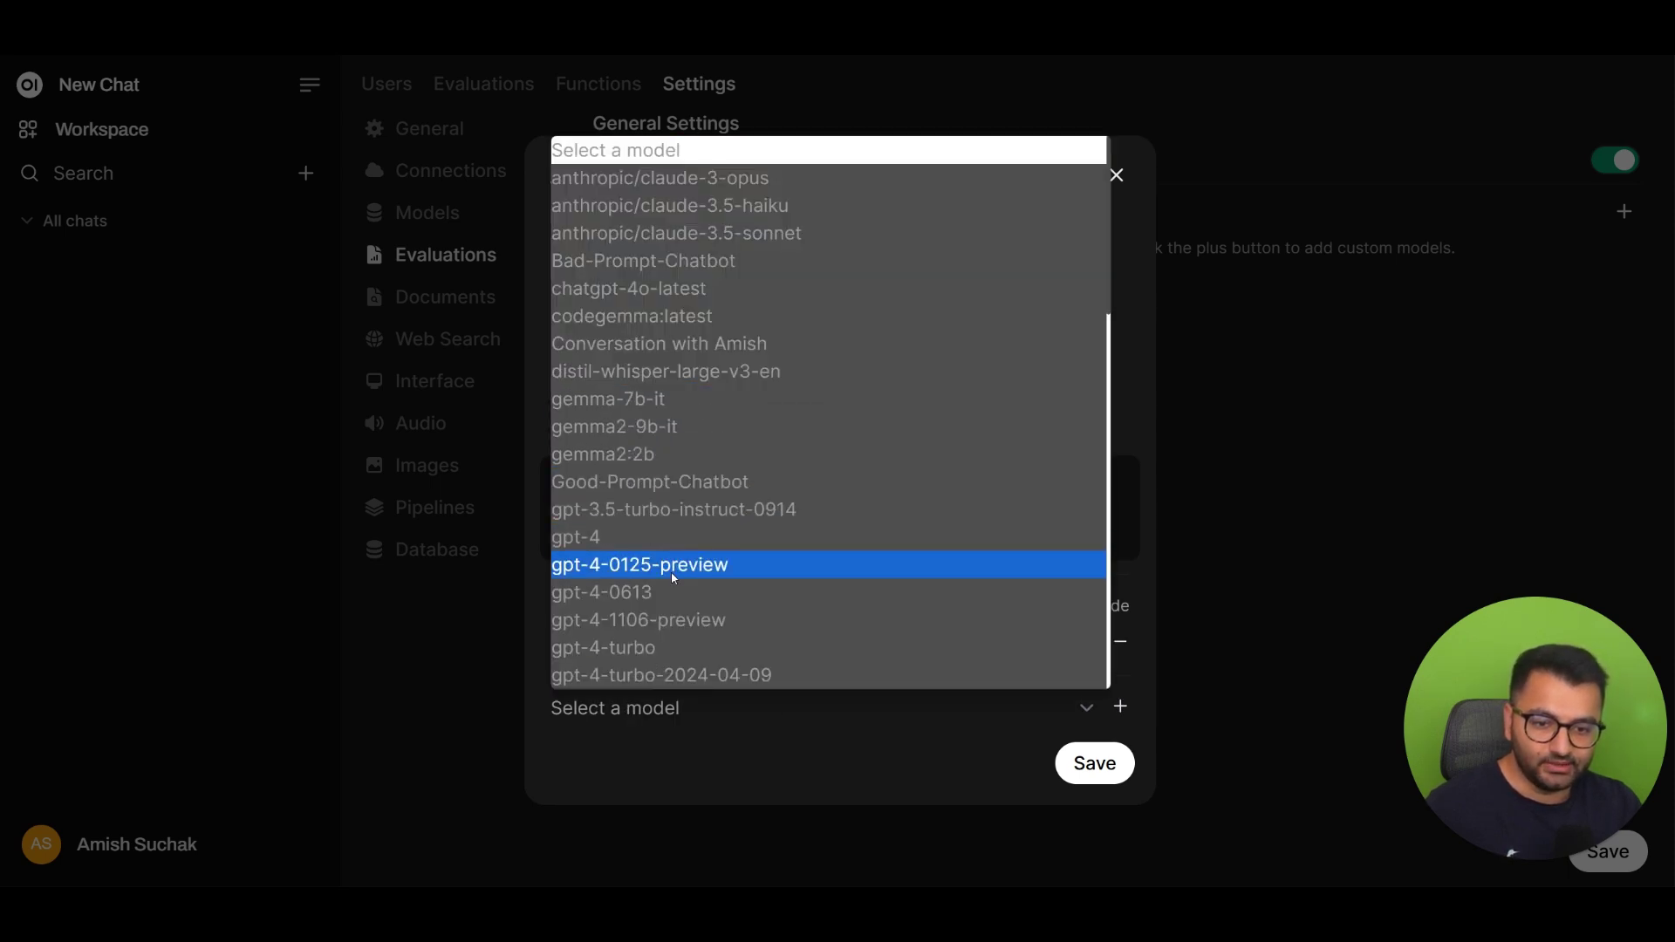
scroll(667, 569, down, 3)
click(606, 470)
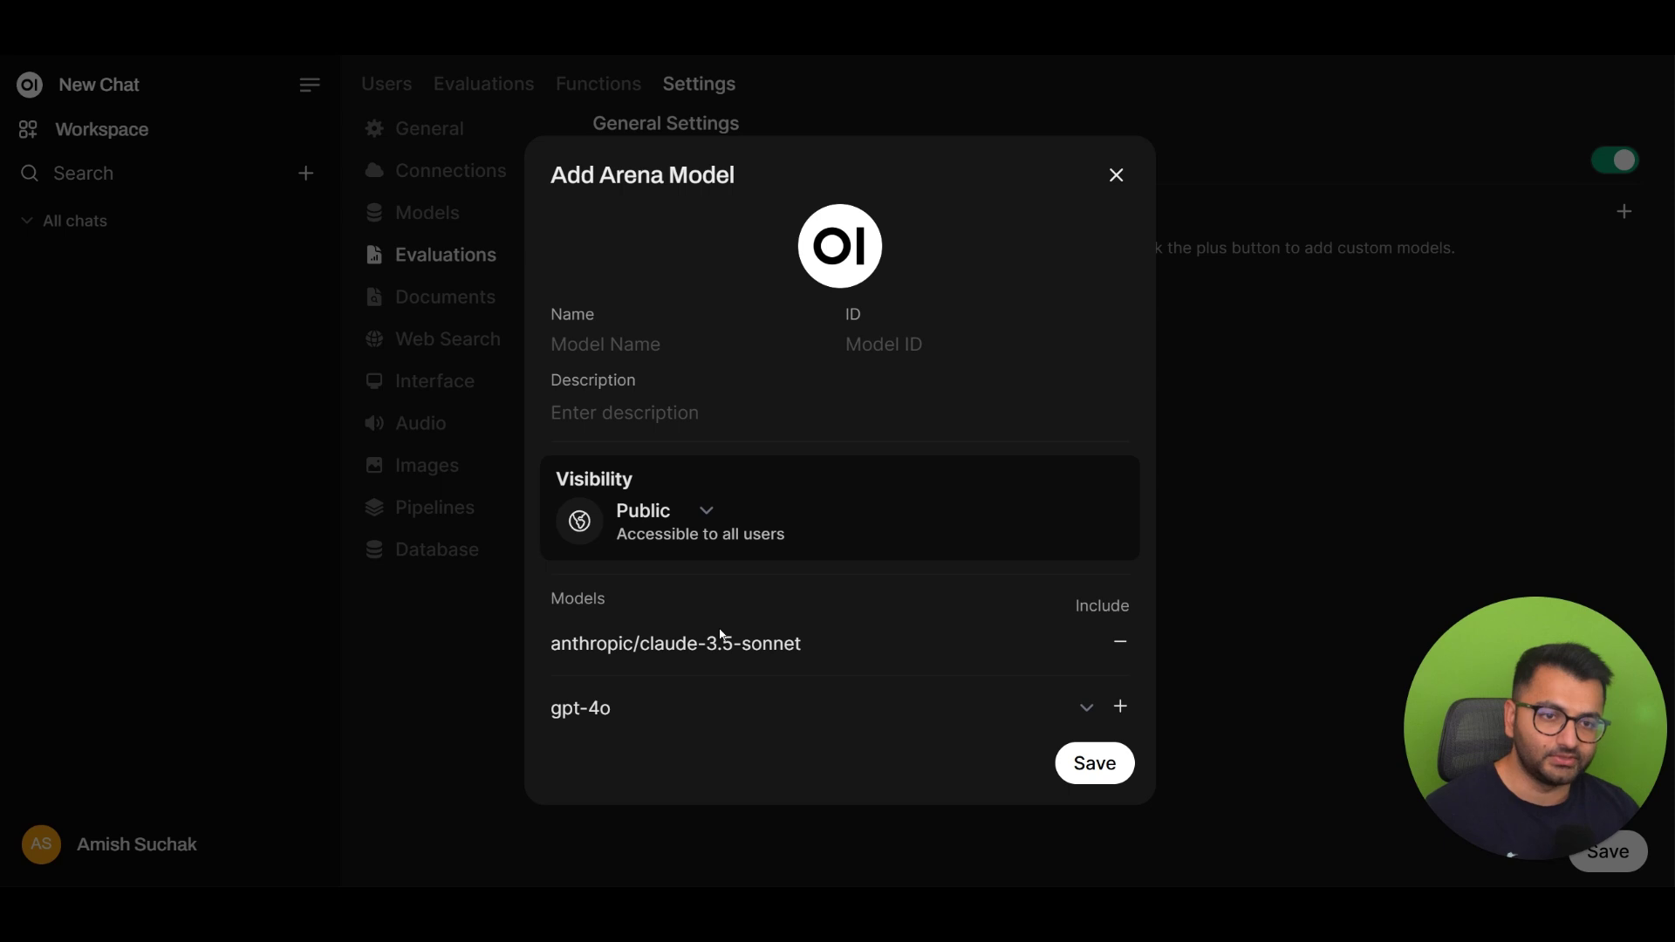
click(1121, 177)
Review the Documents settings: embedding model, query parameters and the default RAG template.
click(446, 301)
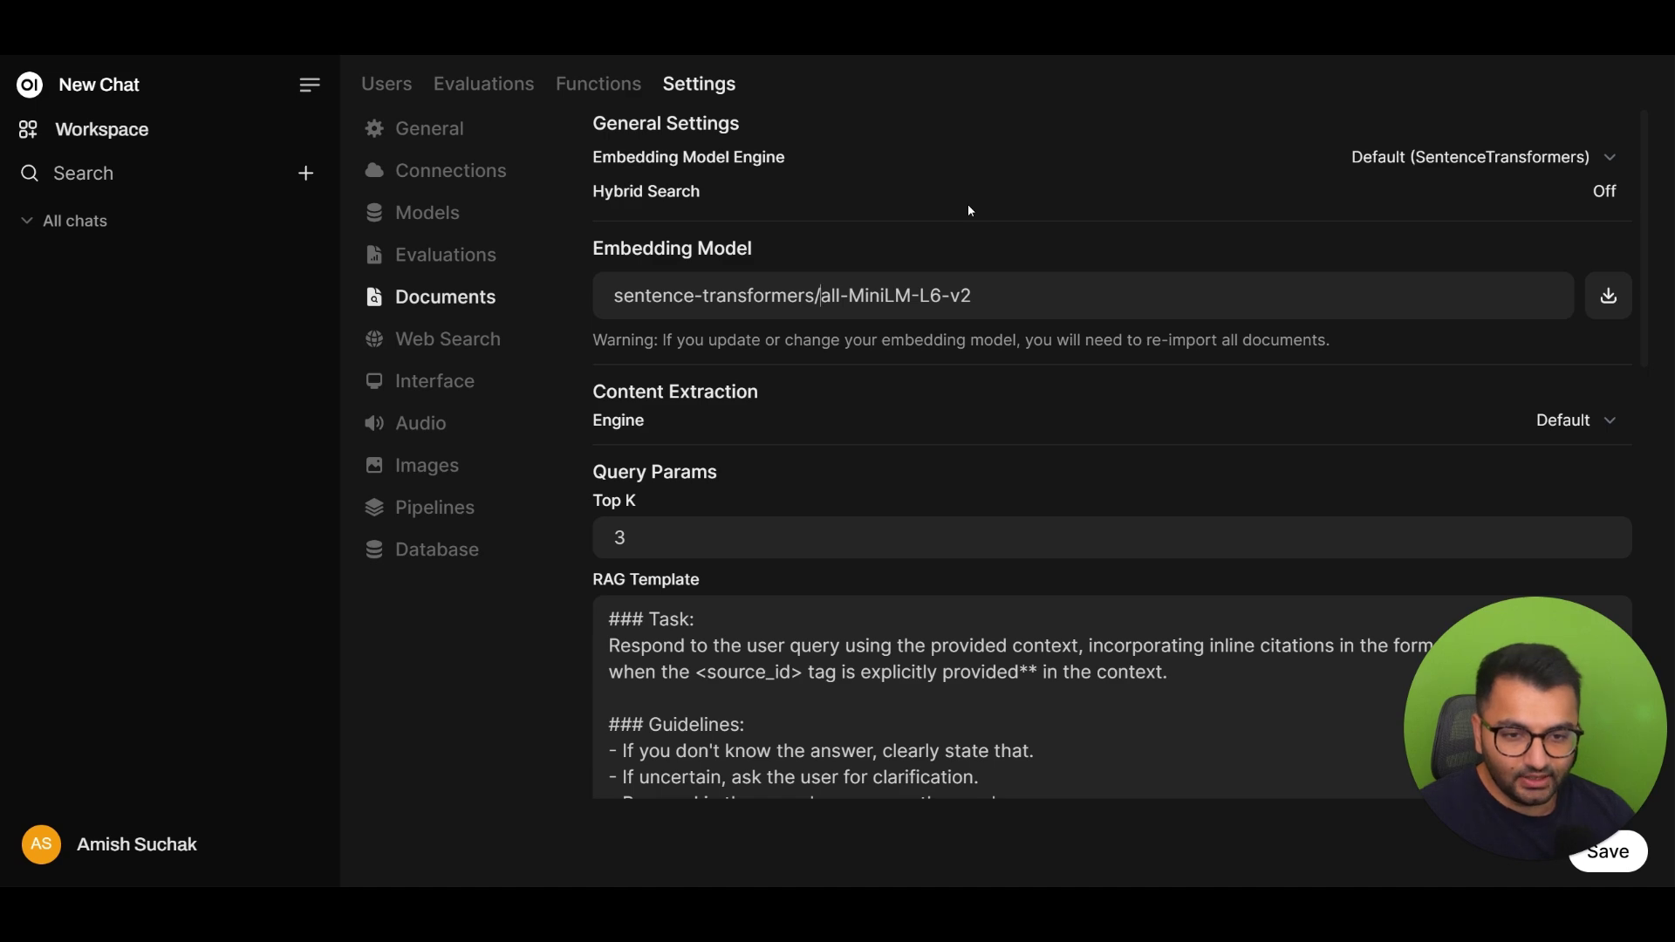
scroll(970, 210, down, 4)
scroll(801, 327, down, 4)
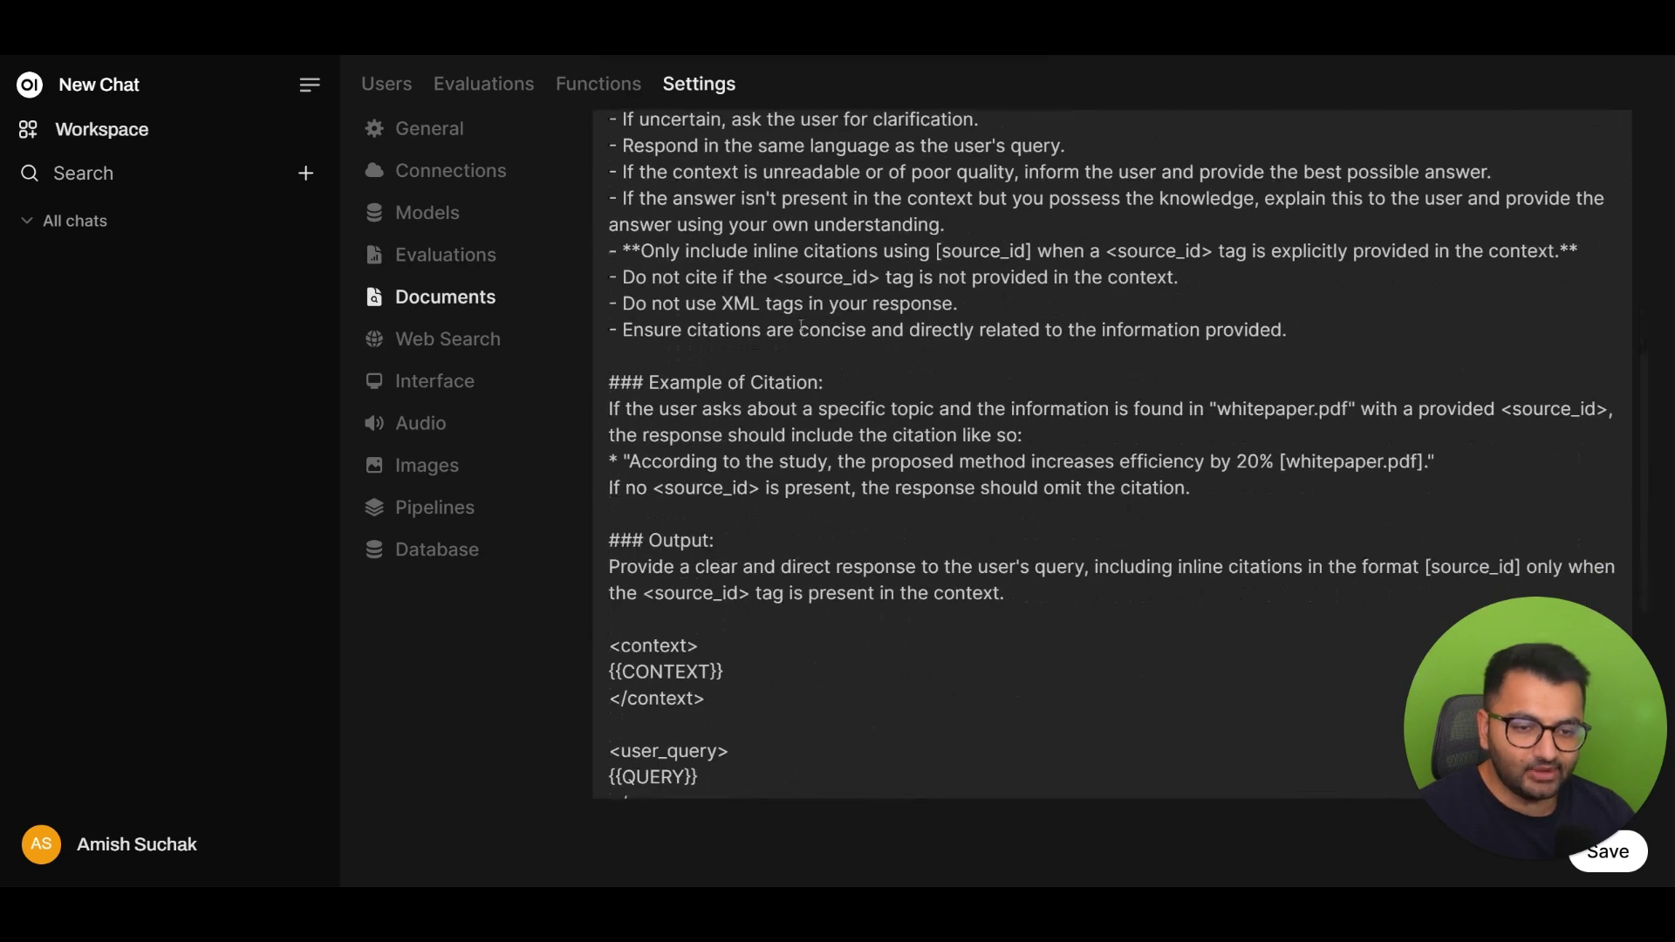
scroll(852, 441, down, 3)
scroll(844, 419, up, 3)
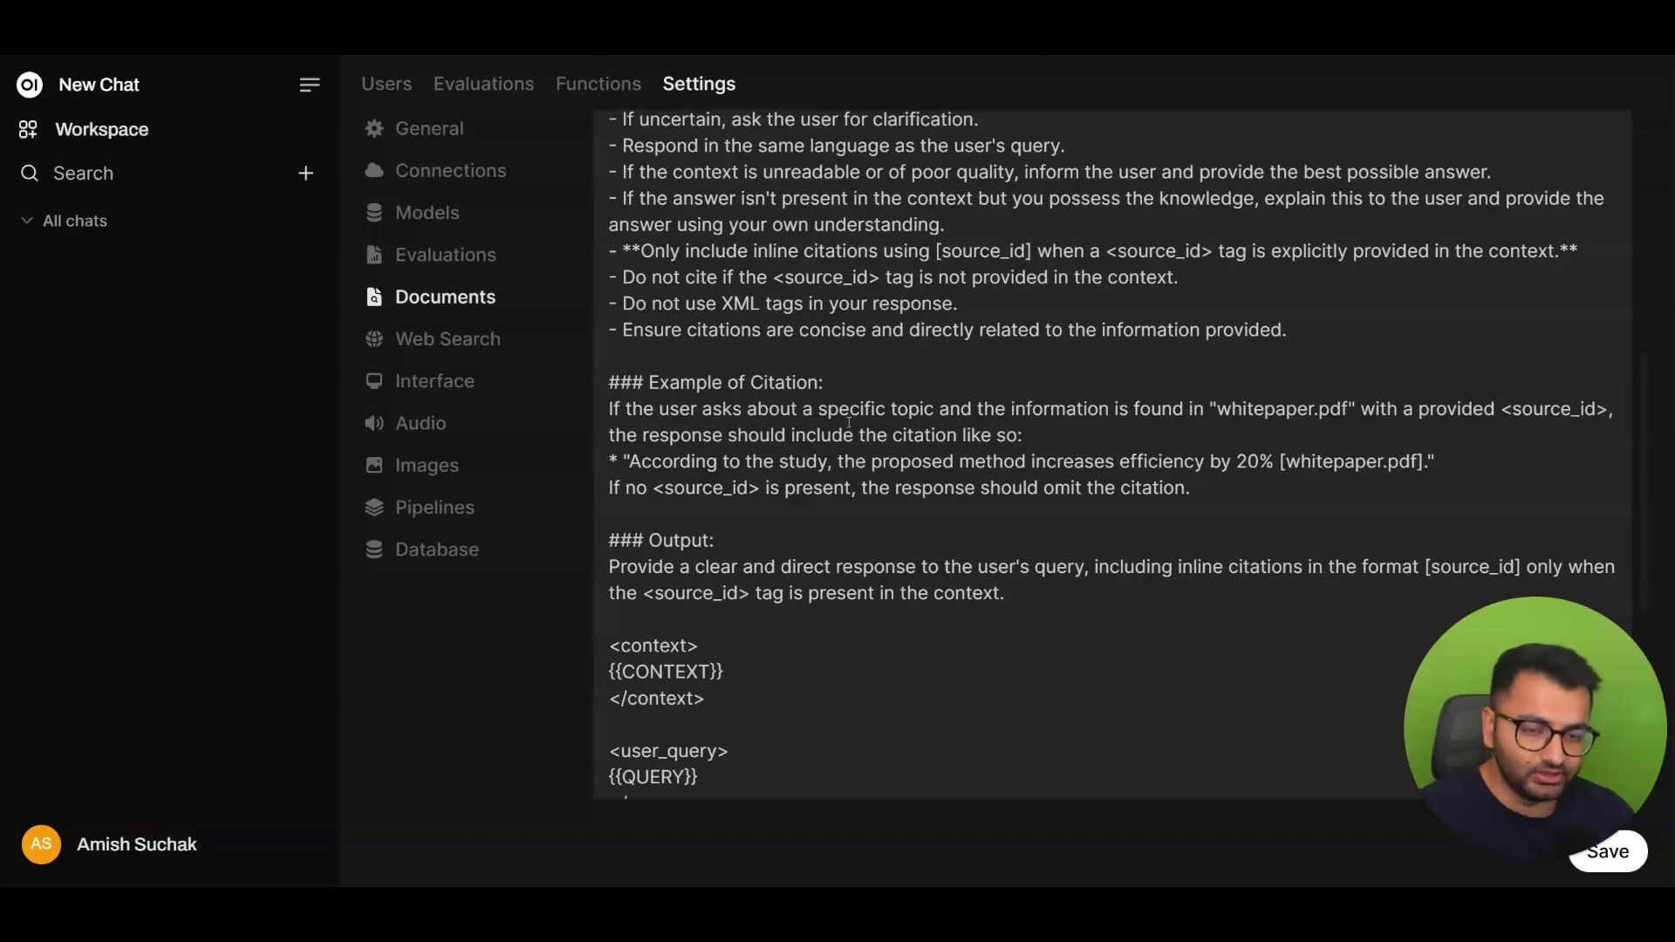
scroll(851, 421, up, 5)
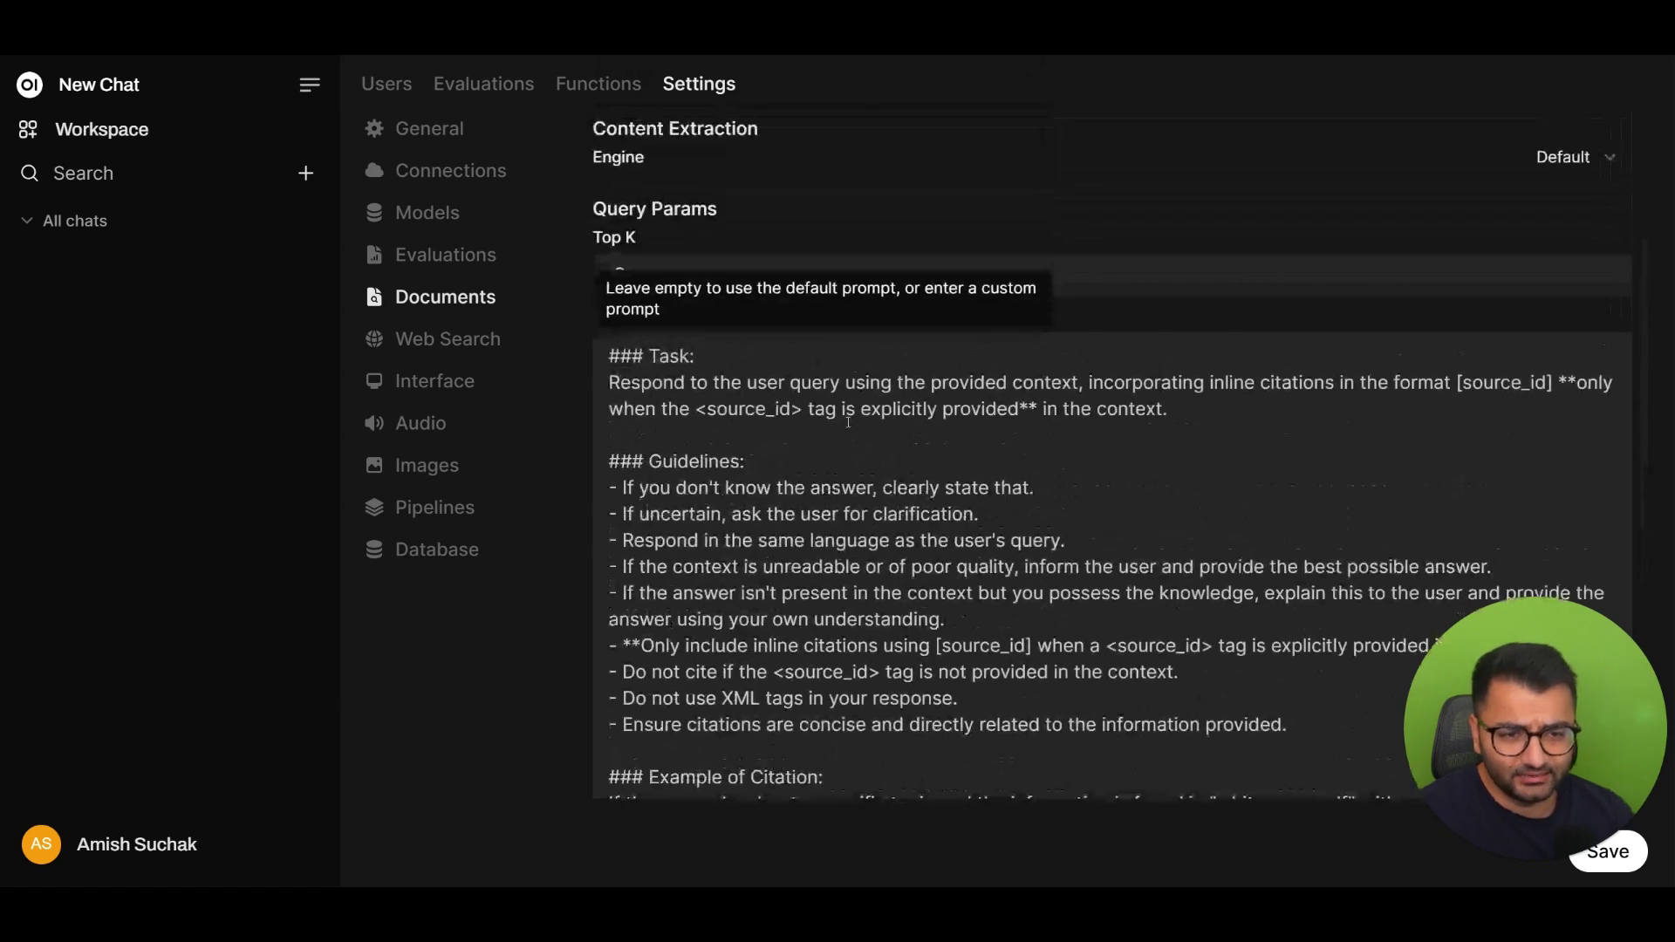
Show the Web Search settings, with google_pse enabled and 3 search results.
click(464, 353)
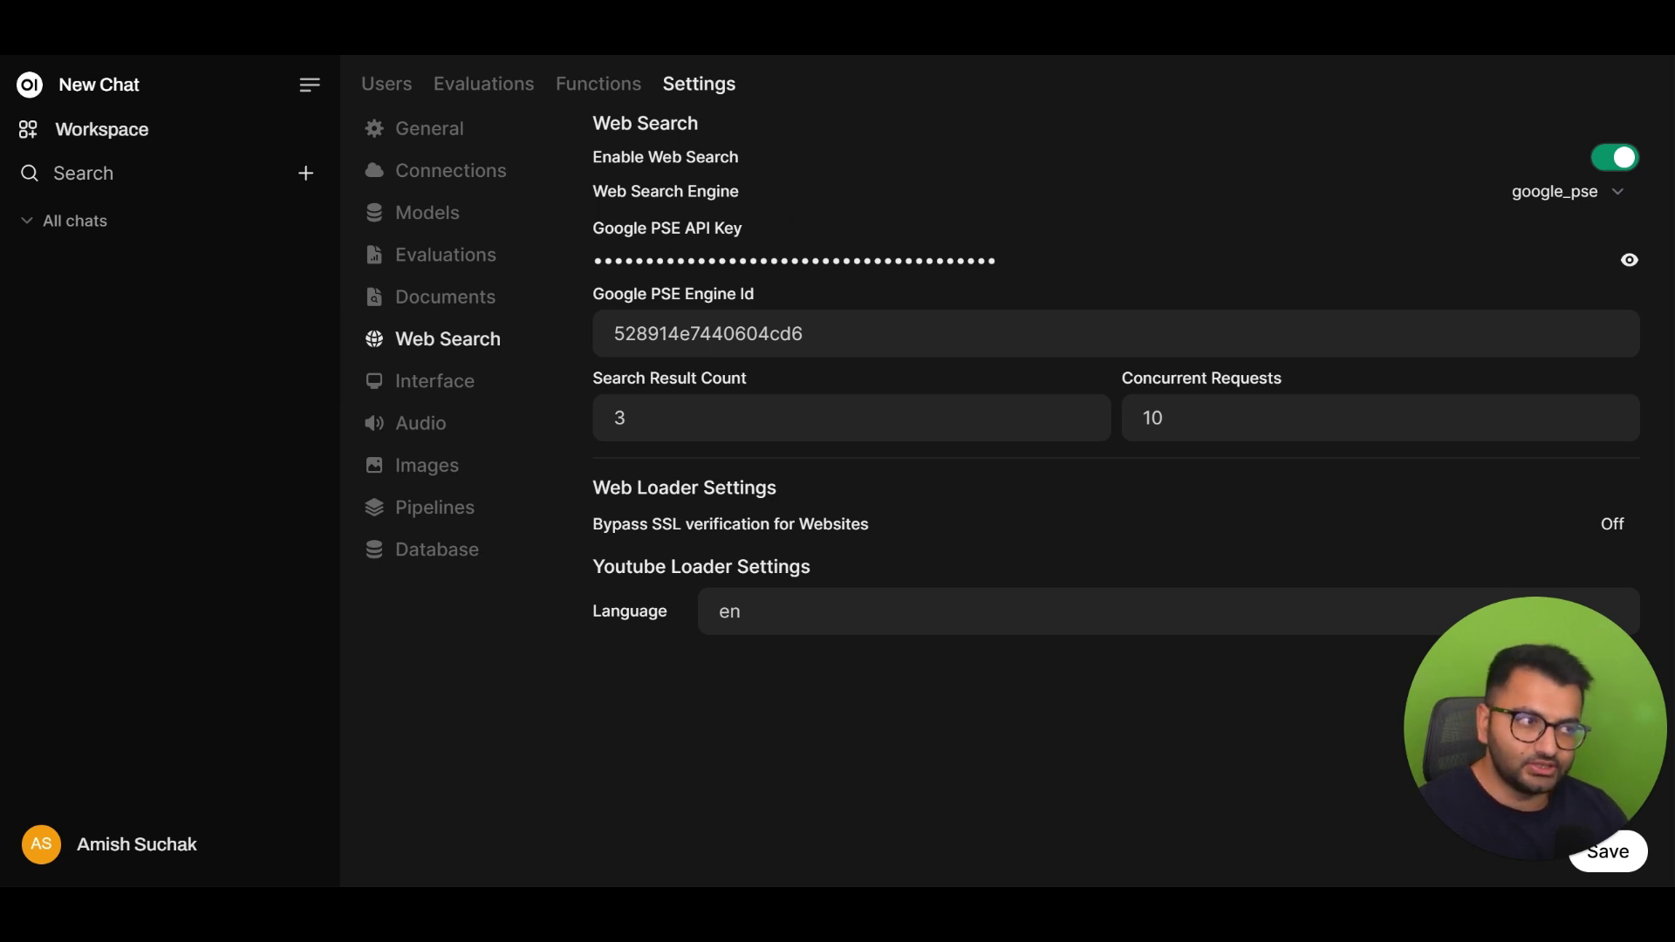
In Interface settings, check the local and external task model lists, leaving both at Current Model.
click(447, 381)
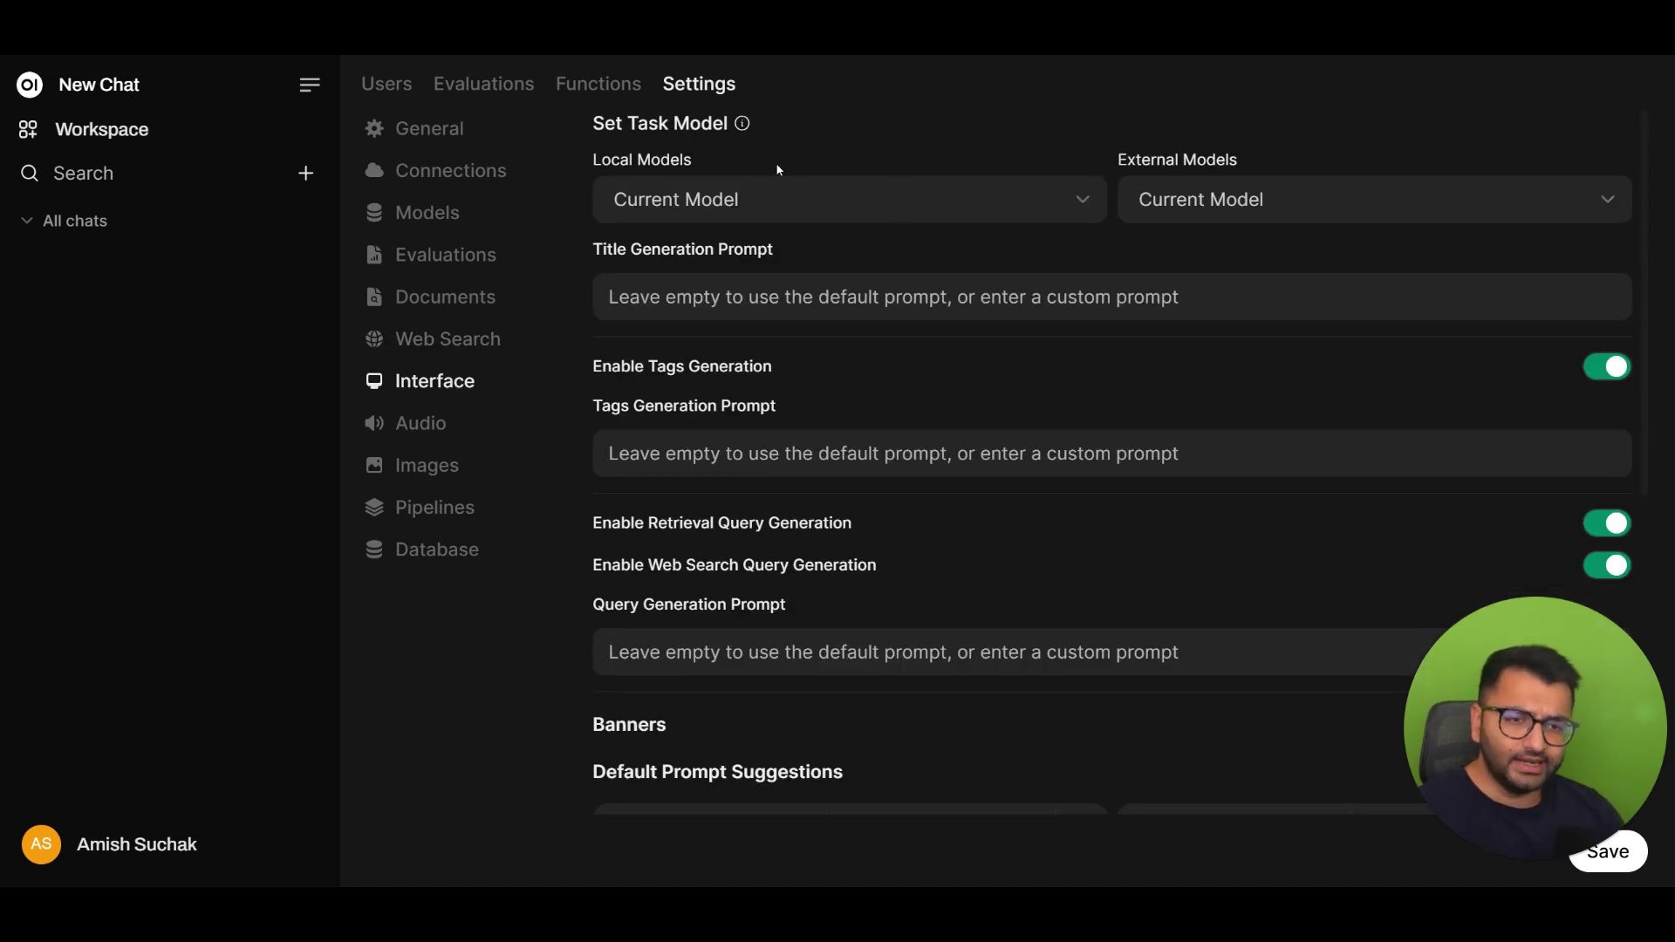
click(758, 199)
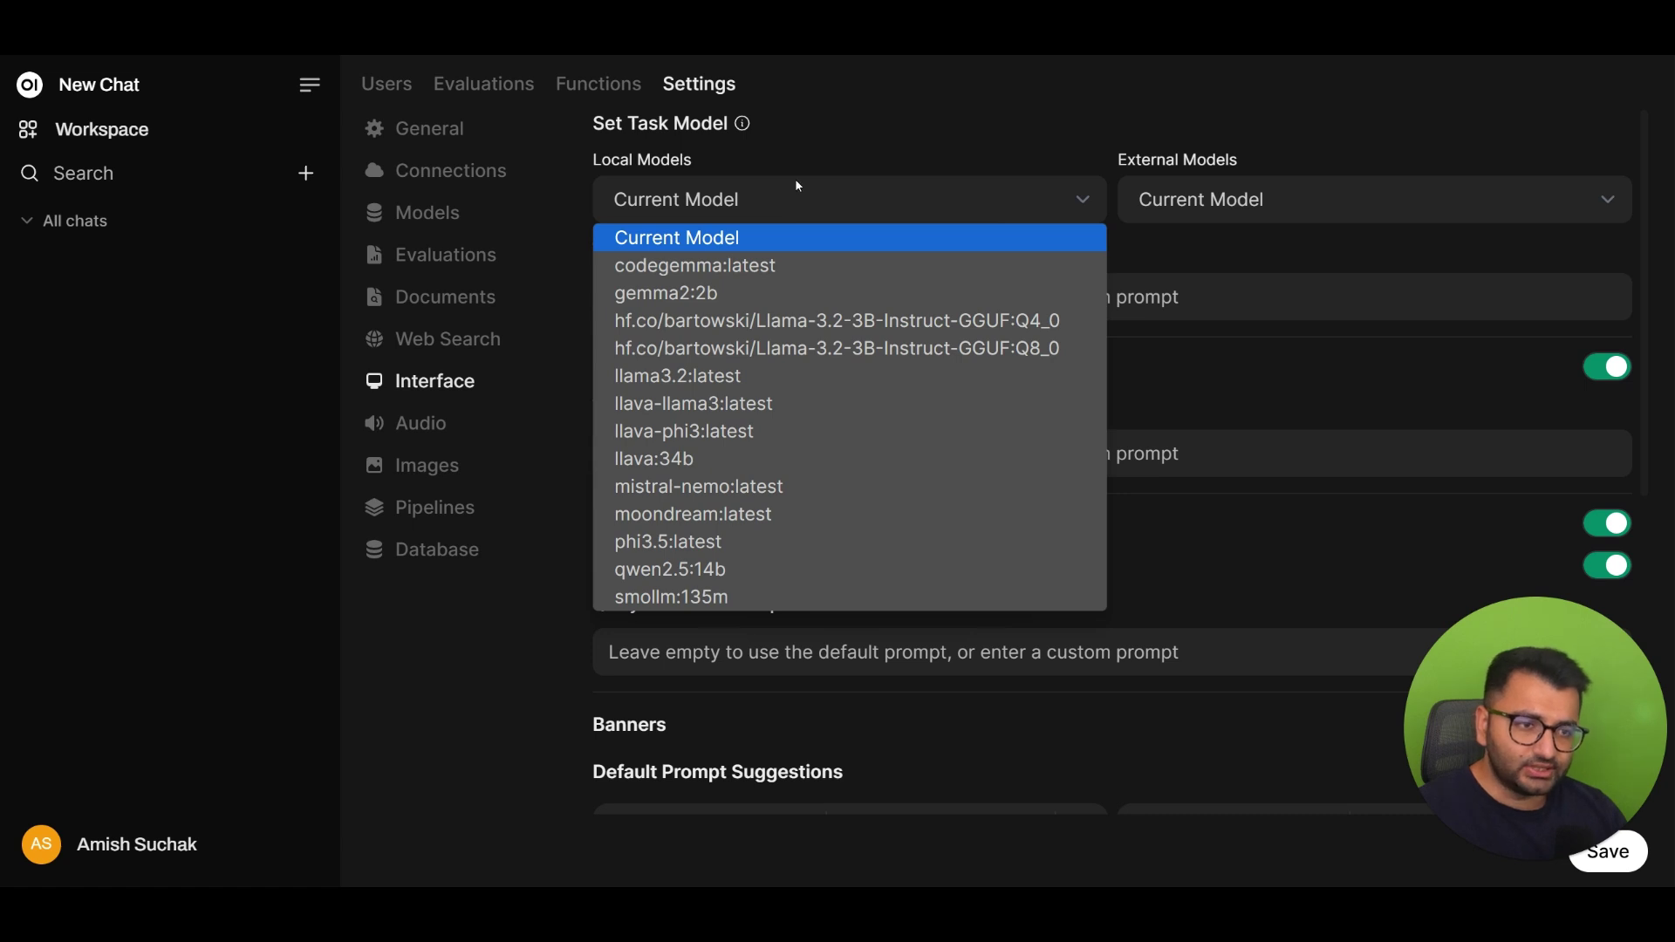
click(794, 179)
click(784, 201)
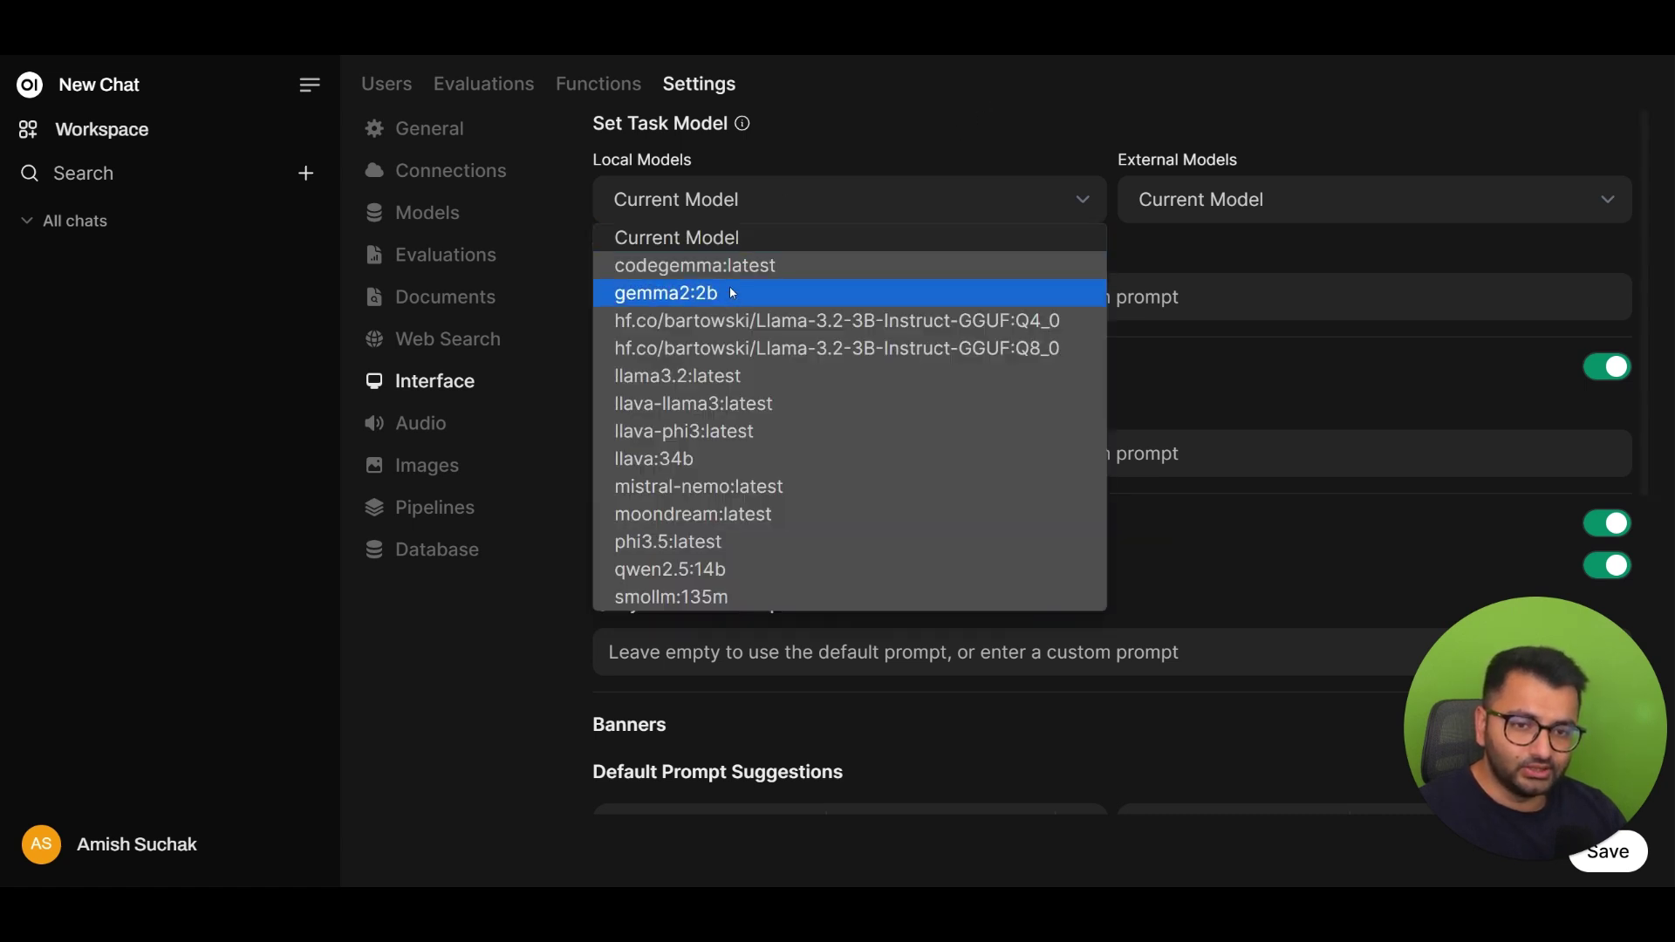
click(1245, 218)
click(1247, 213)
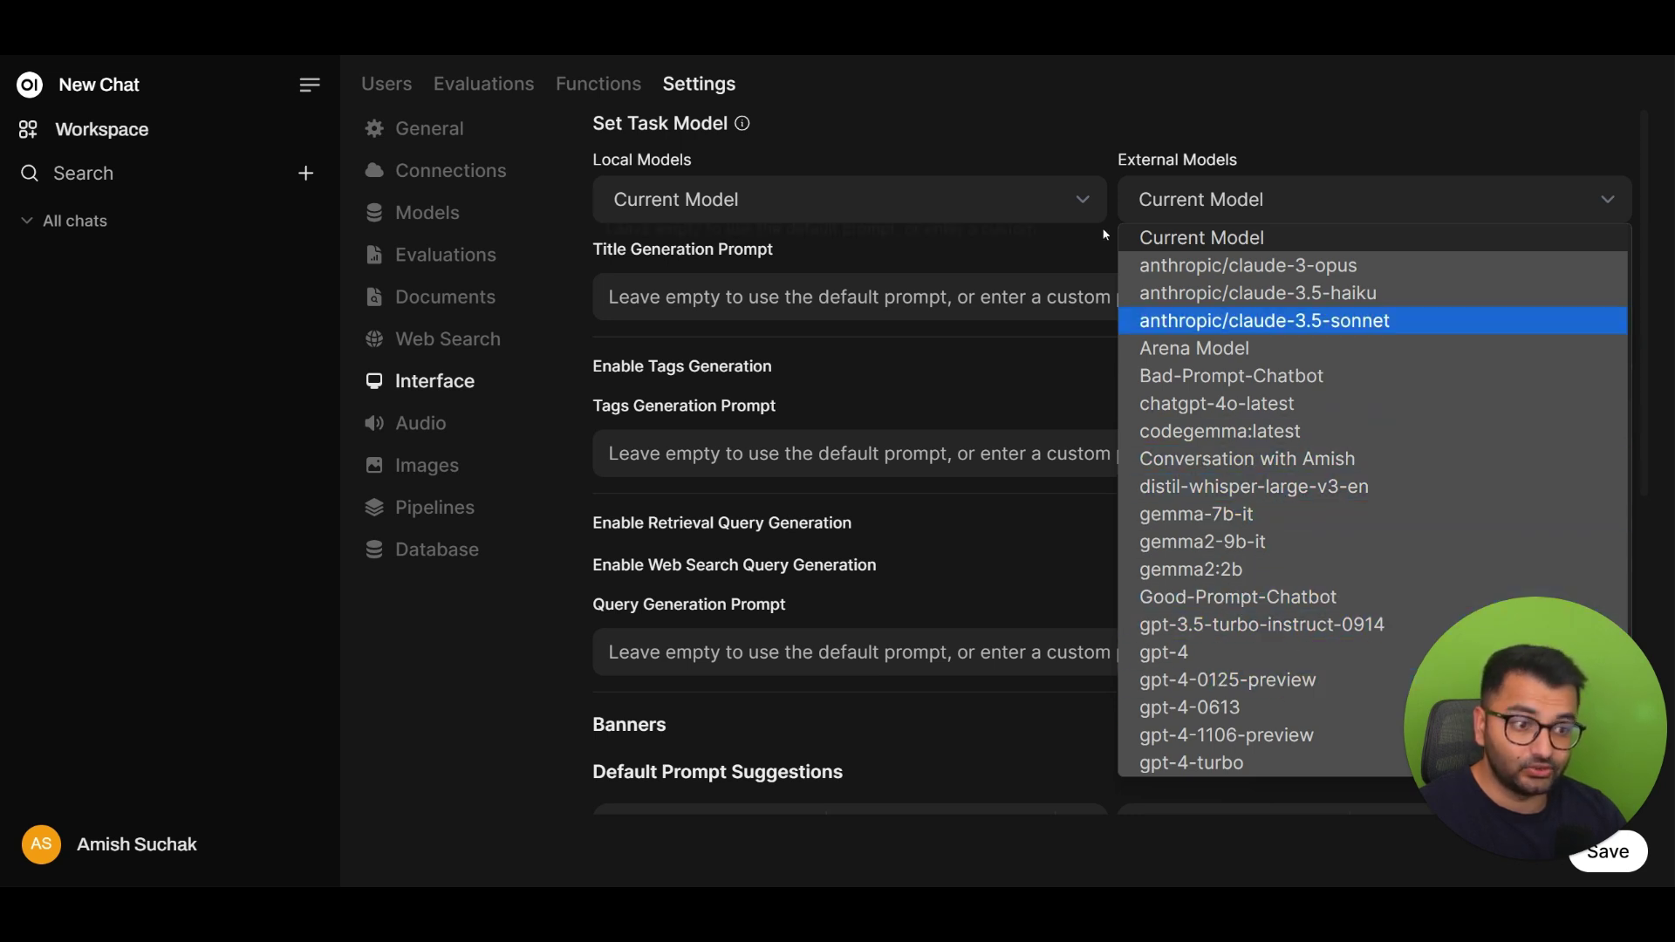
click(1101, 92)
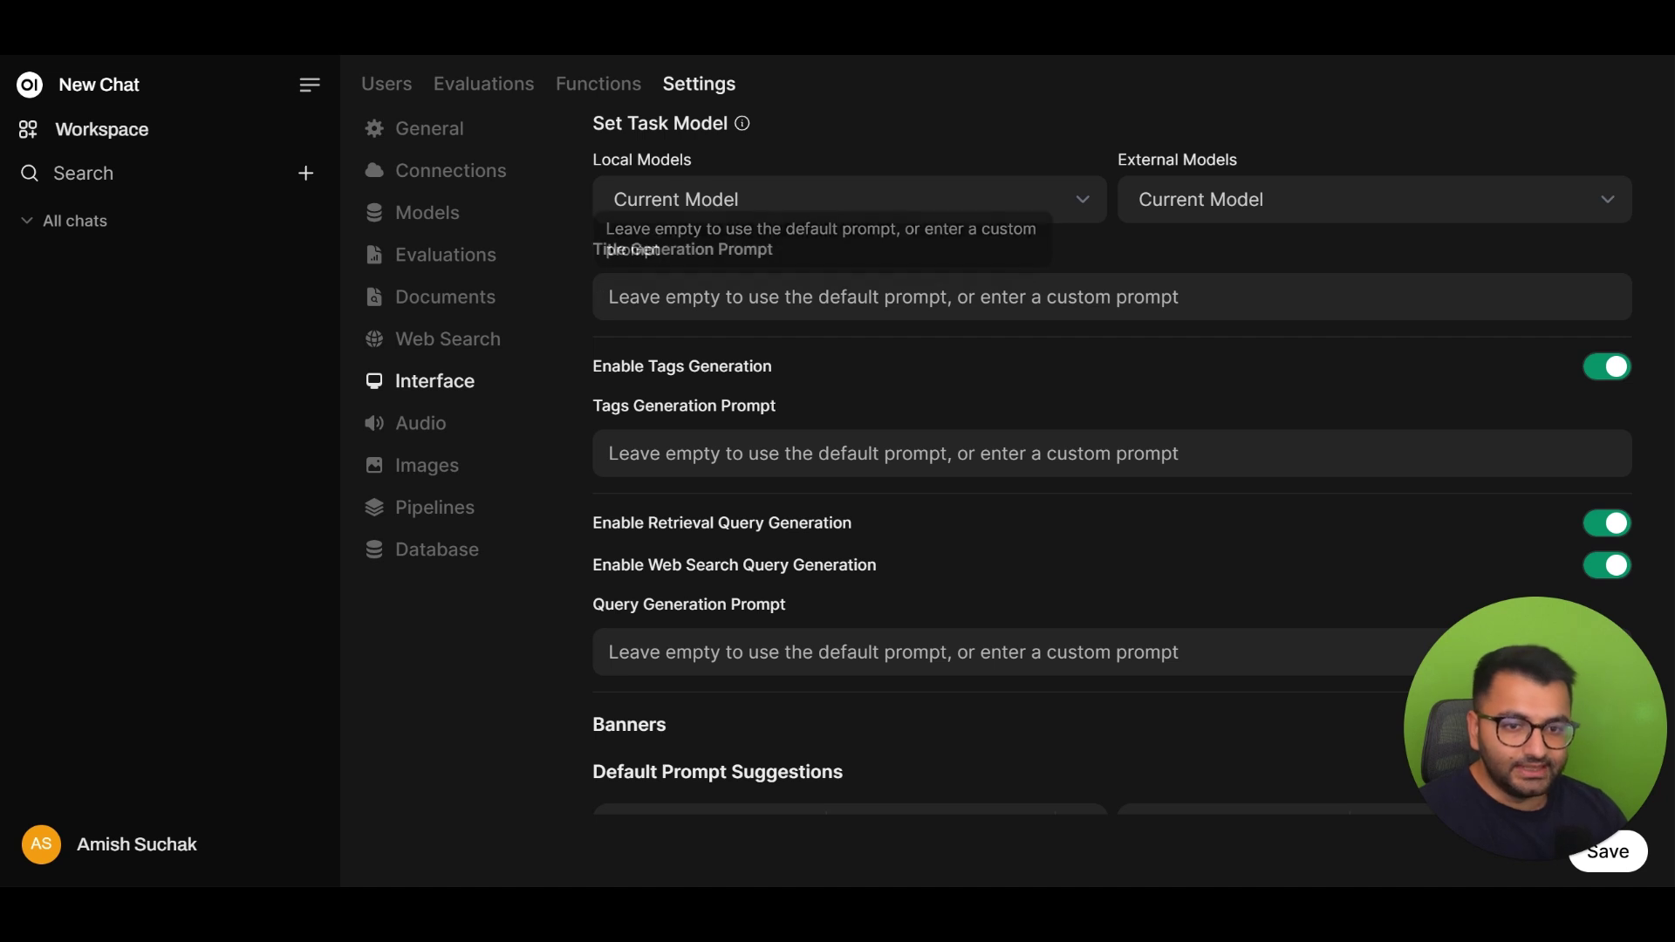
Switch Enable Tags Generation off and back on.
click(1588, 374)
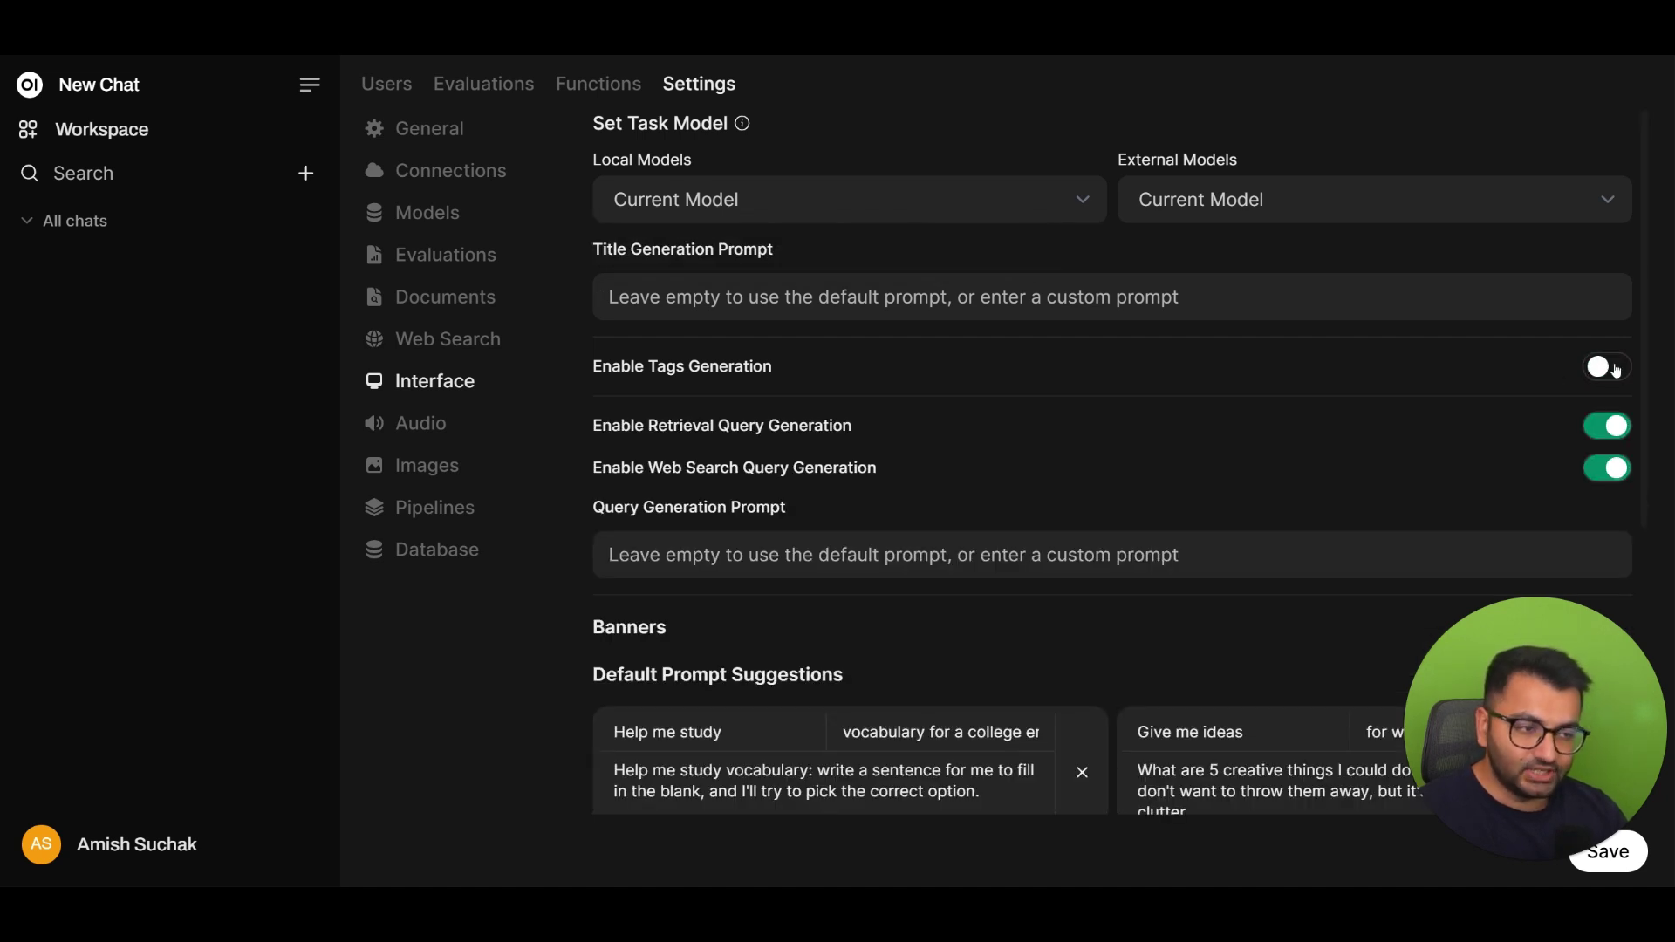
click(1609, 367)
scroll(1474, 463, down, 3)
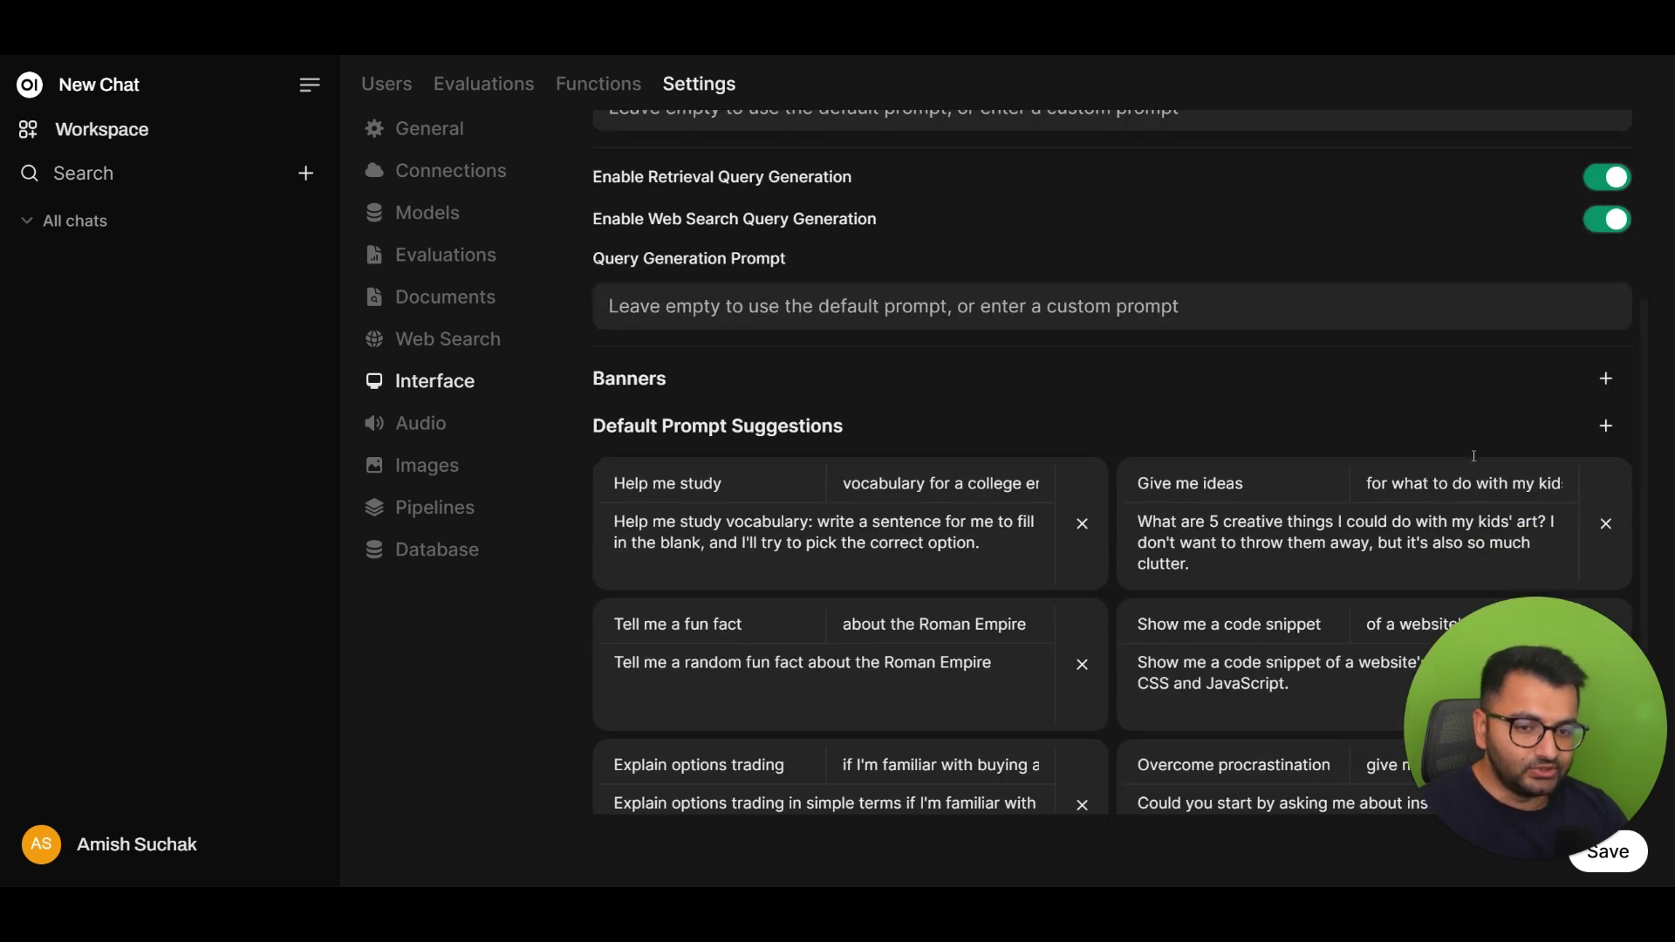
scroll(1622, 410, up, 2)
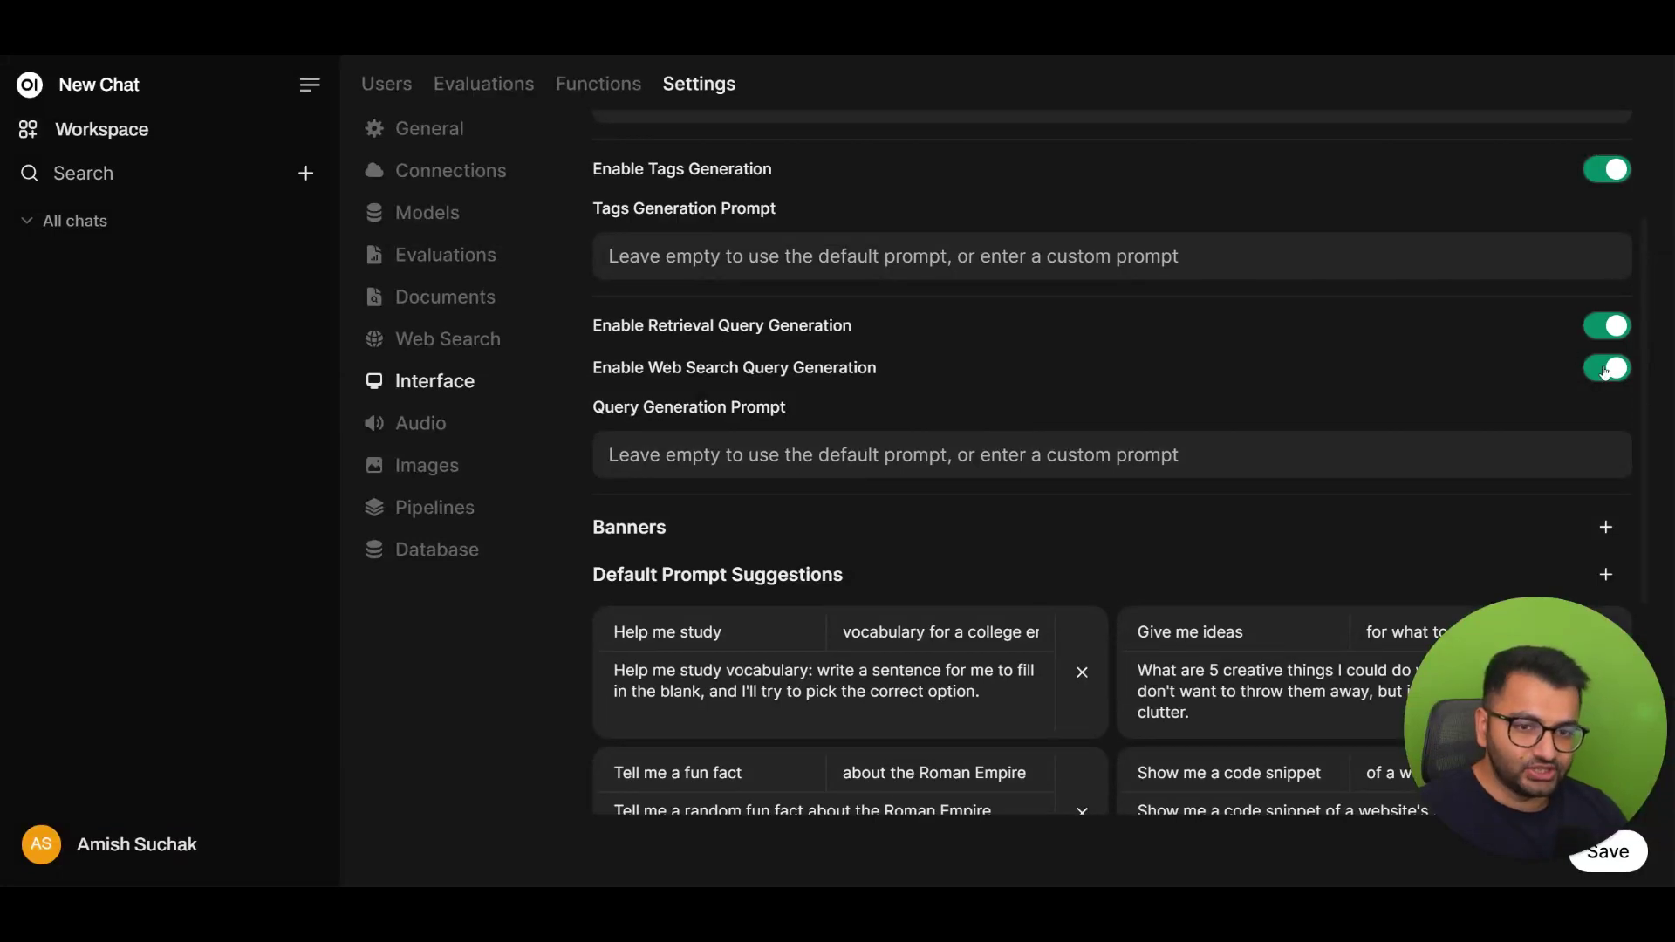
Show the Audio settings with OpenAI whisper-1 speech-to-text and OpenAI text-to-speech.
click(482, 421)
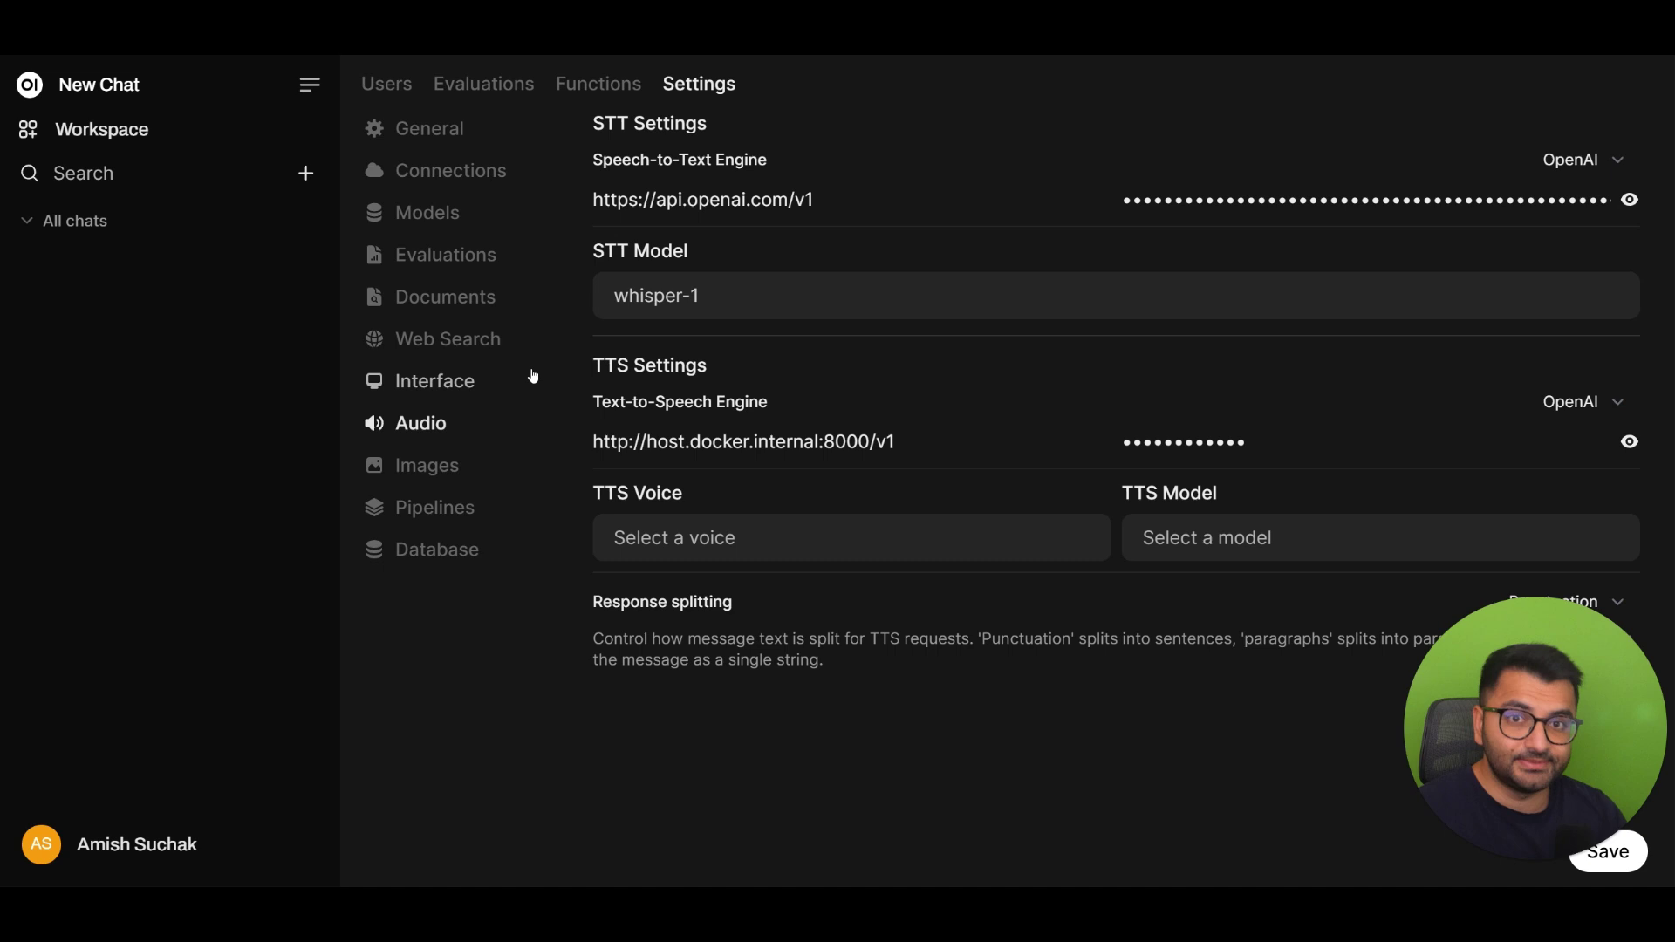
In Images settings, review the engine list and keep Default (Open AI) as the image engine.
click(451, 487)
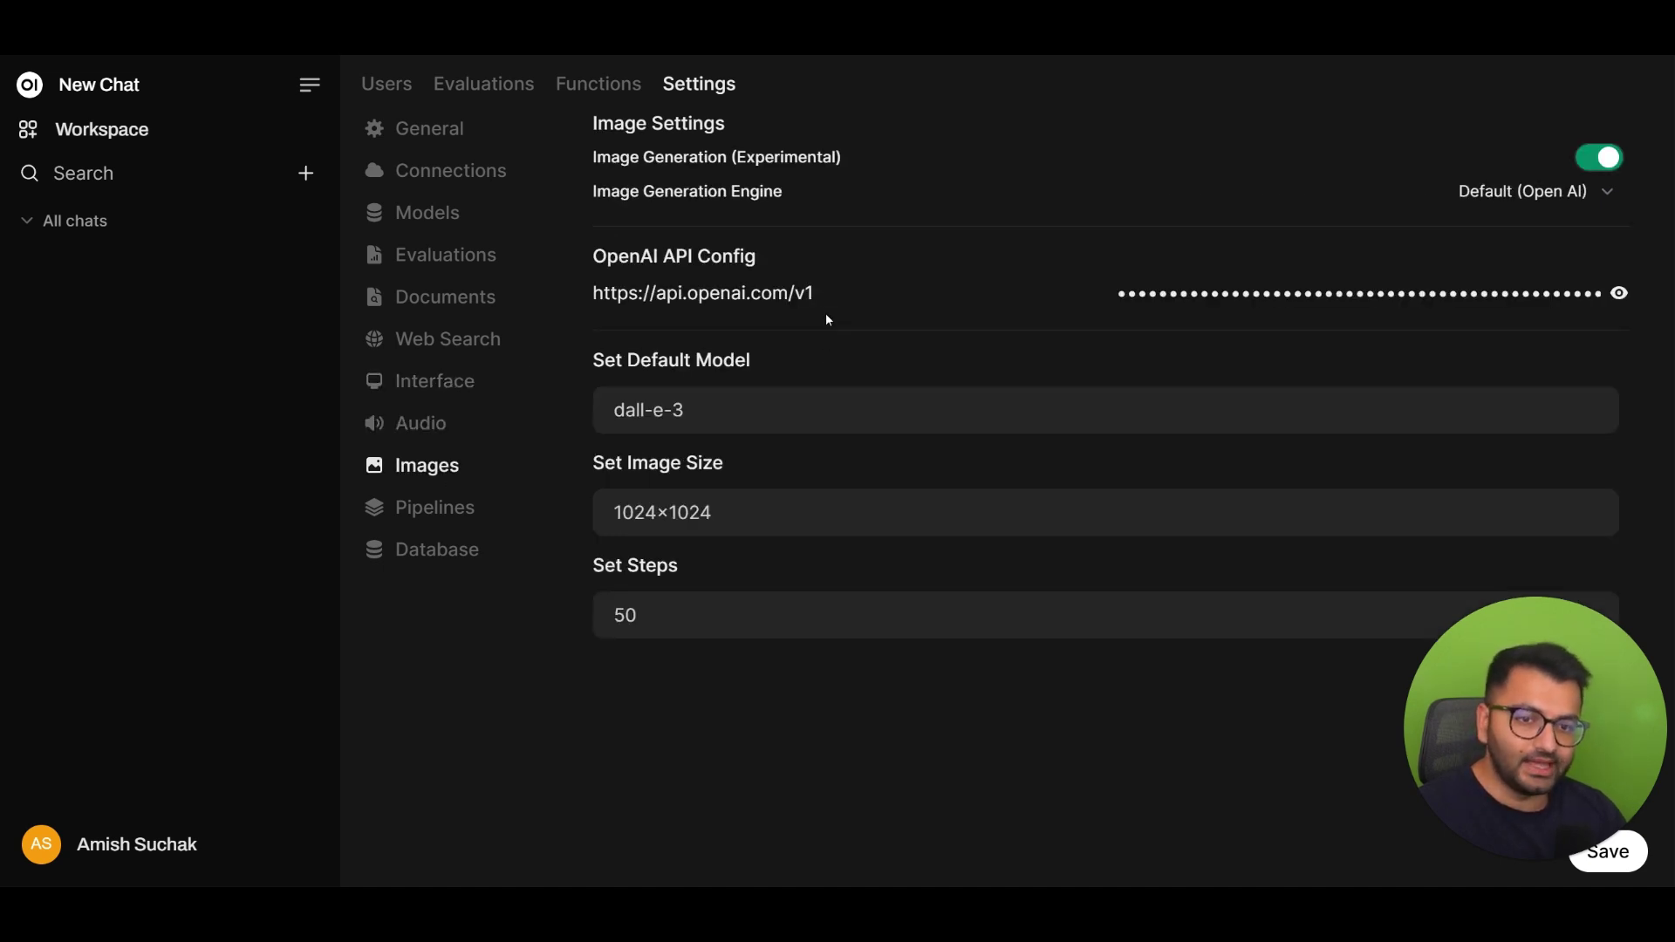
click(1571, 200)
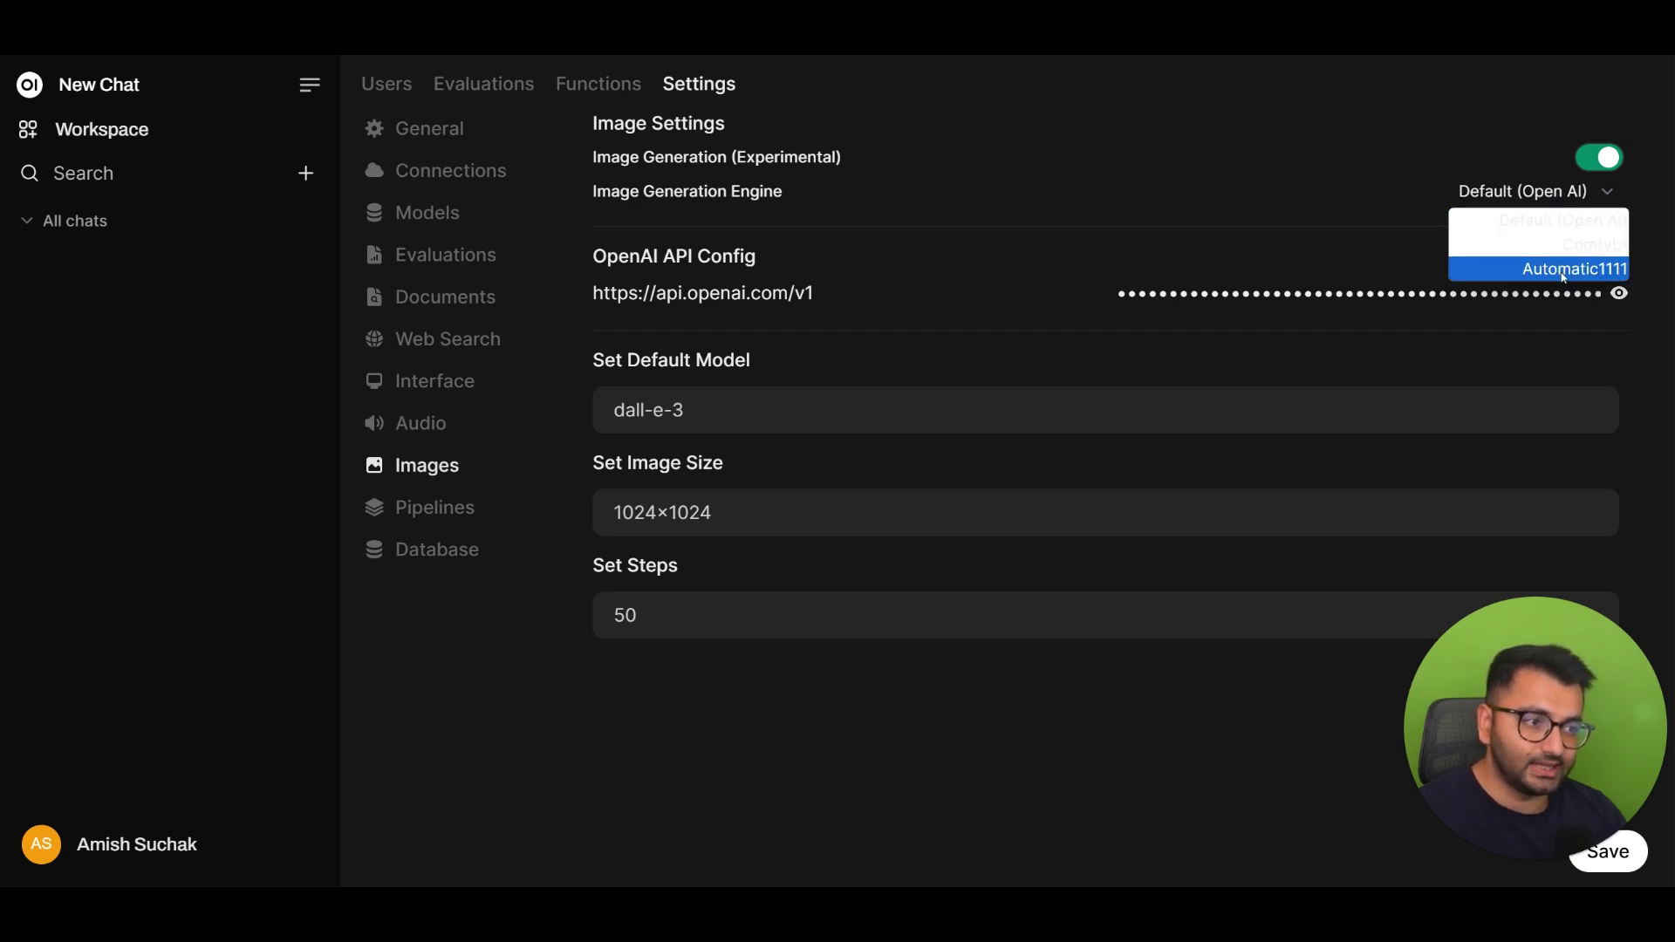
click(1572, 220)
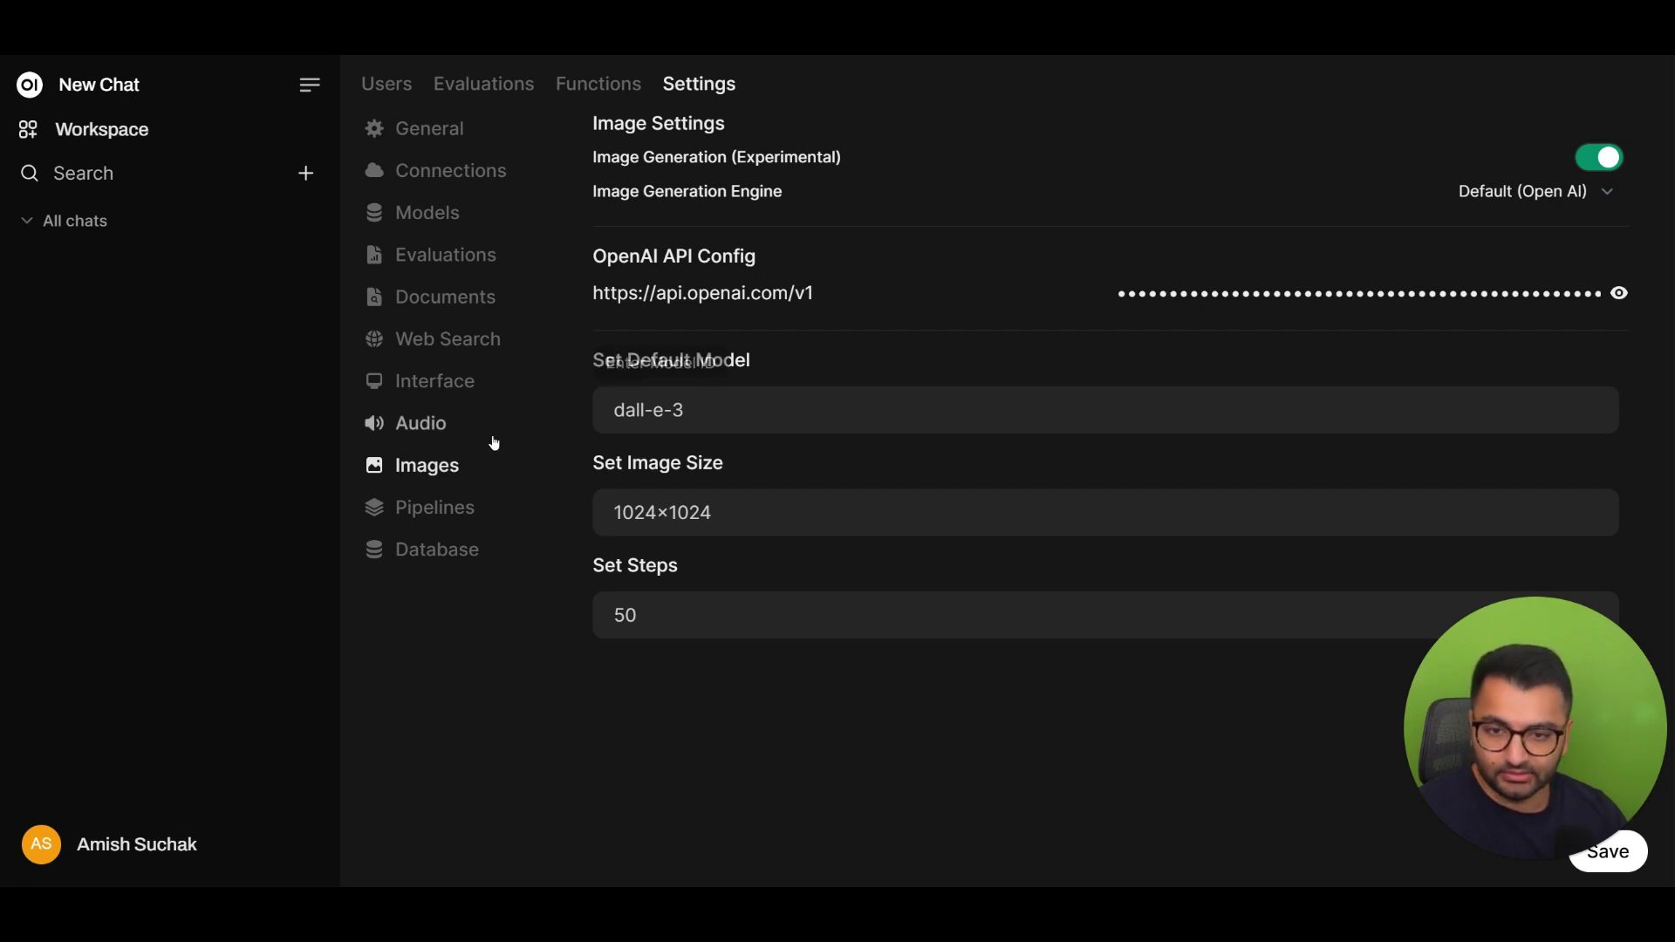
Go through Pipelines to the Database settings page with config import/export and chat export.
click(436, 509)
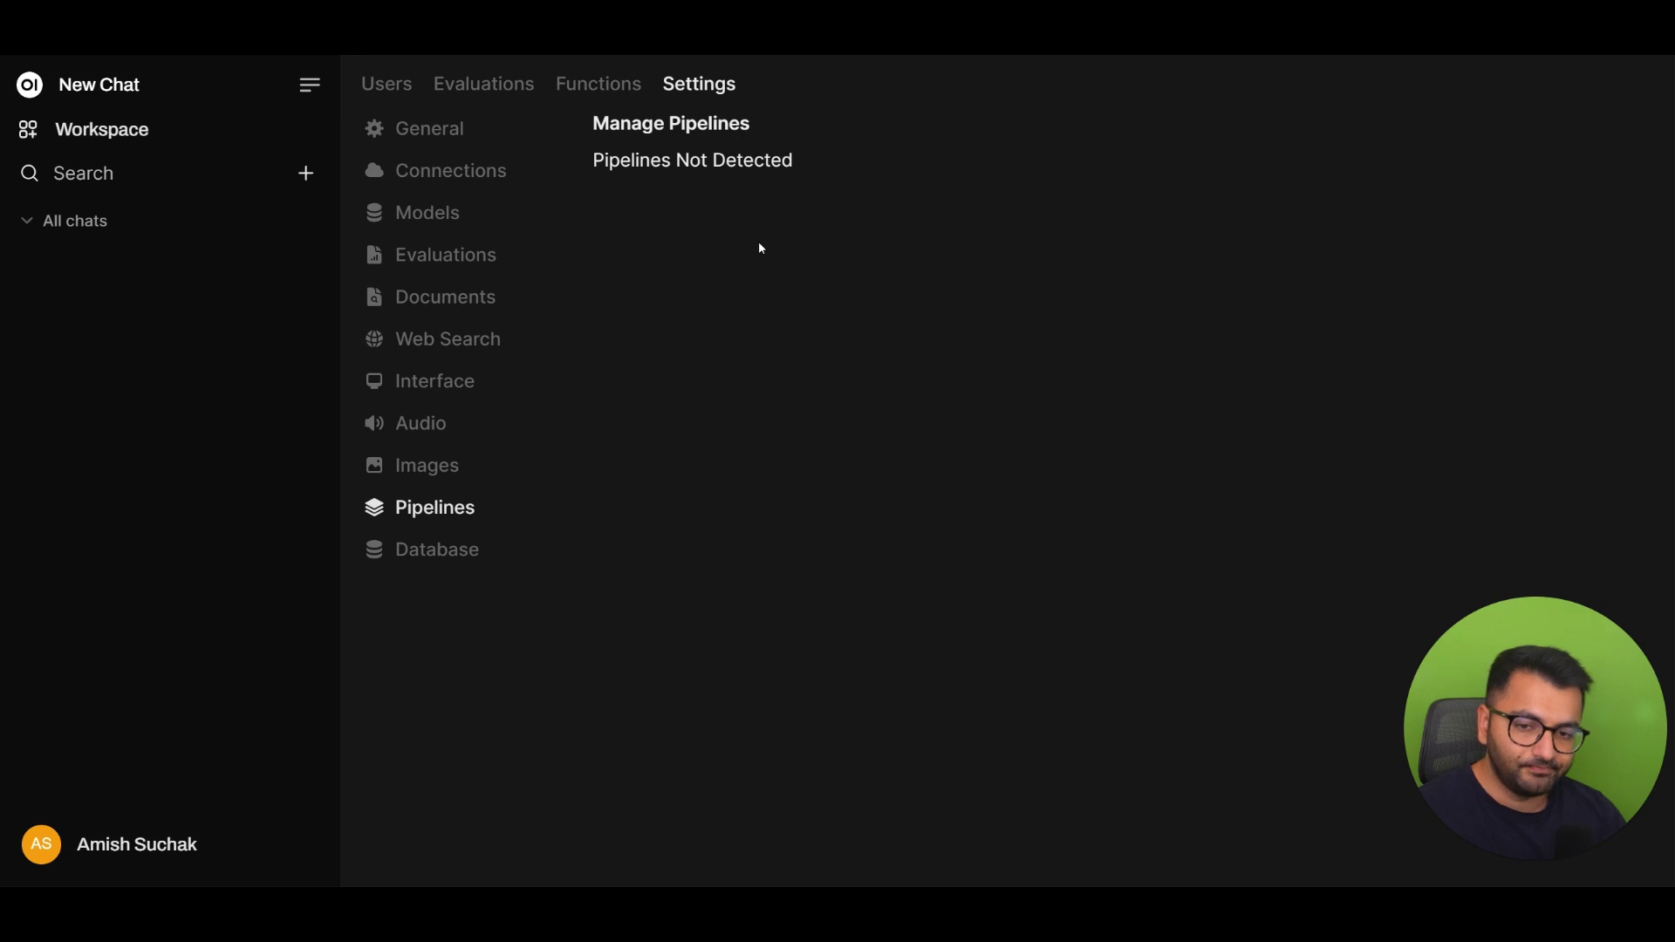
click(438, 554)
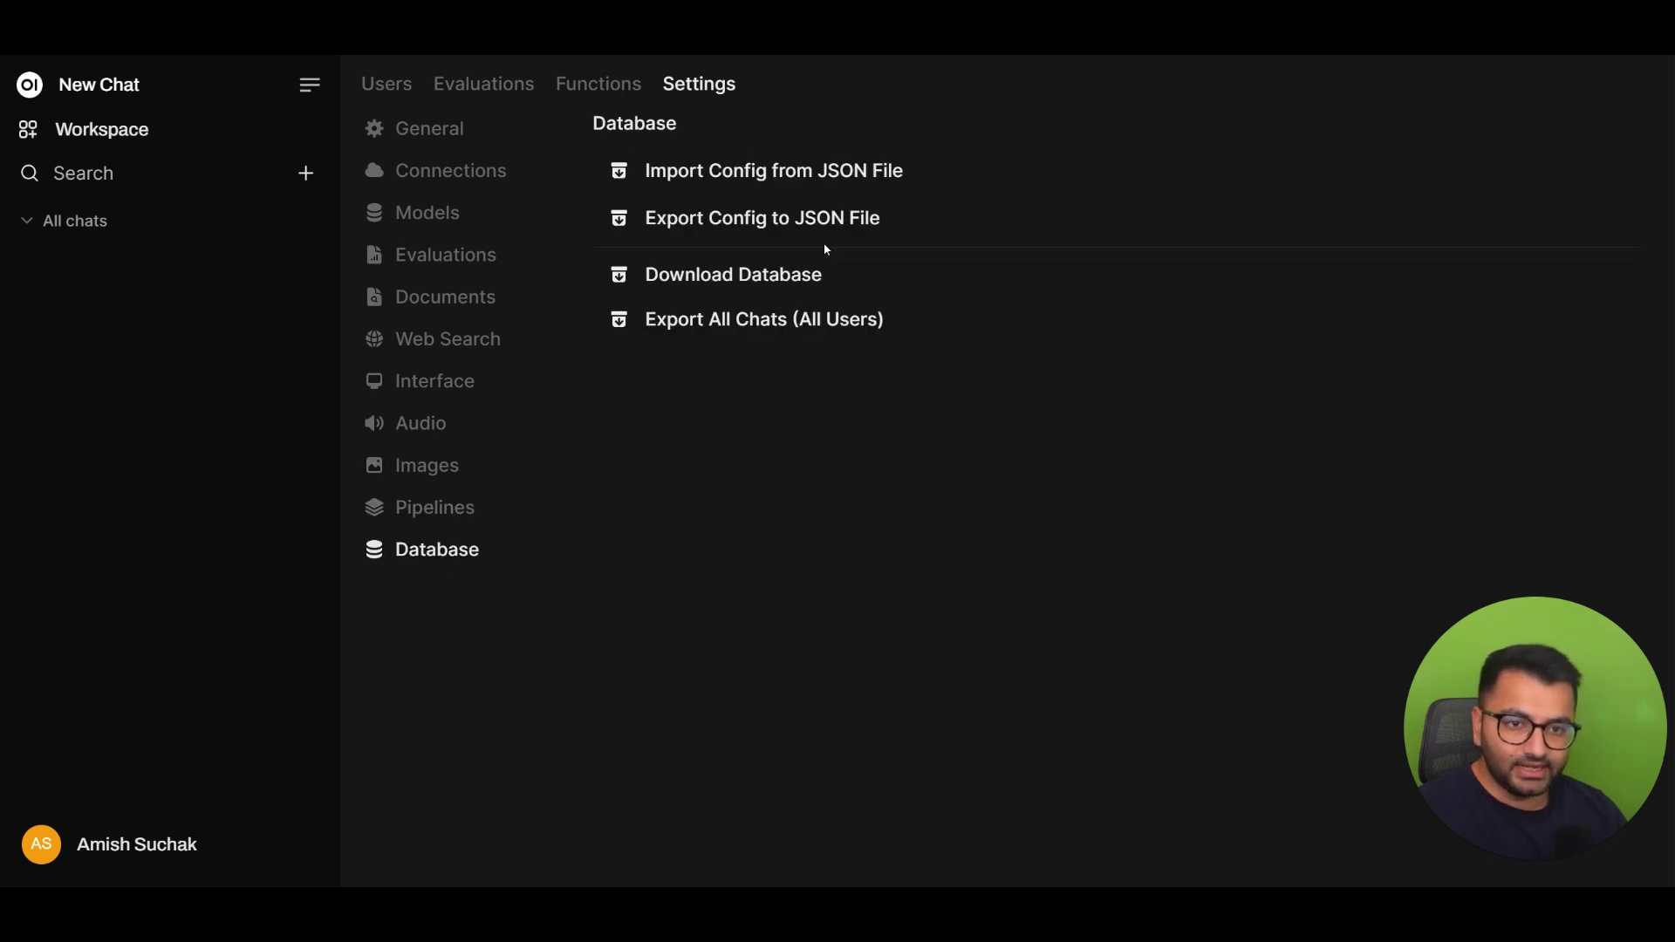